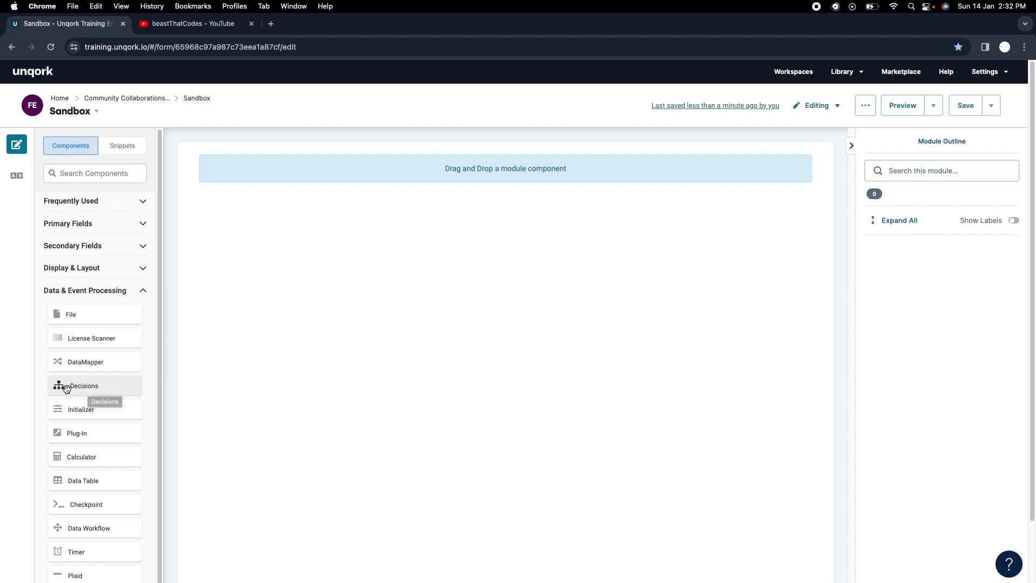
Place a Decisions component on the canvas and try its Watch and Manual trigger types.
drag(84, 385, 421, 188)
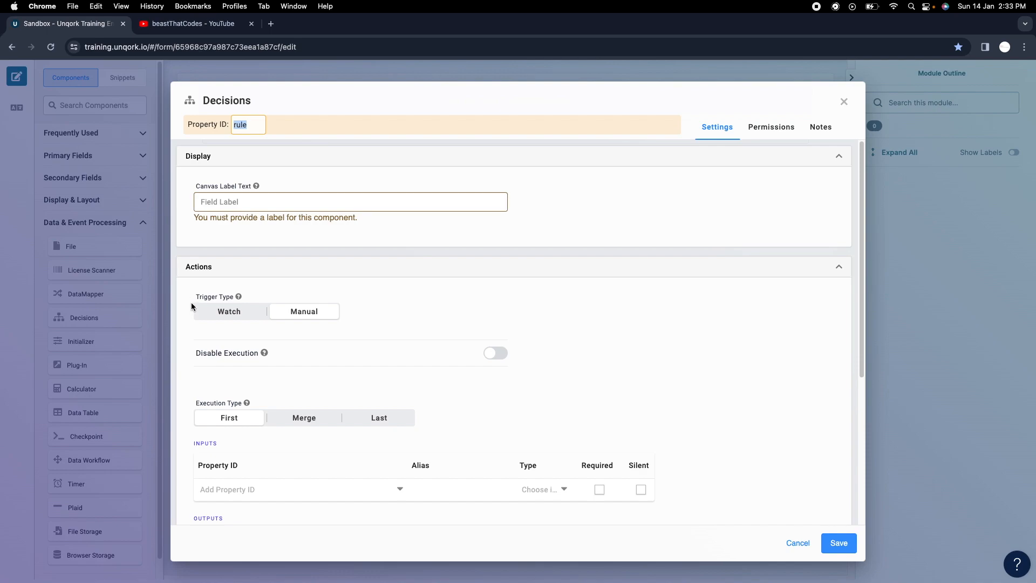
click(224, 317)
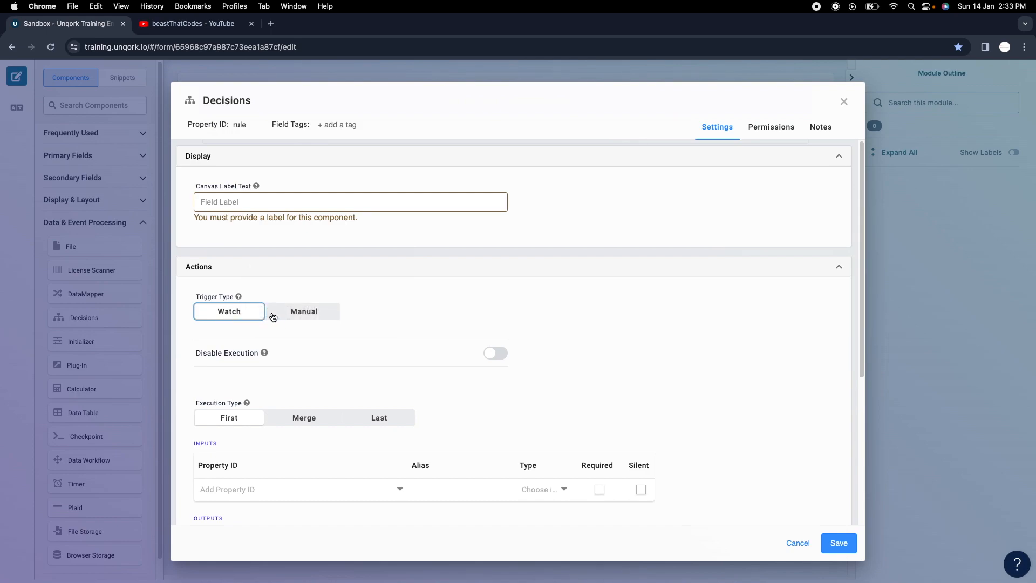
mouse_move(239, 298)
scroll(310, 439, down, 2)
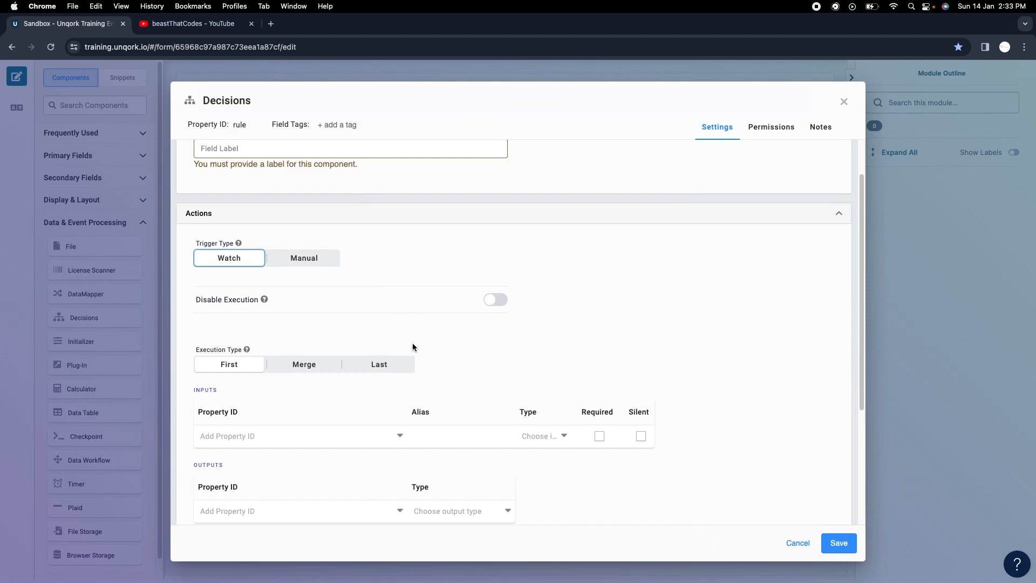
click(307, 261)
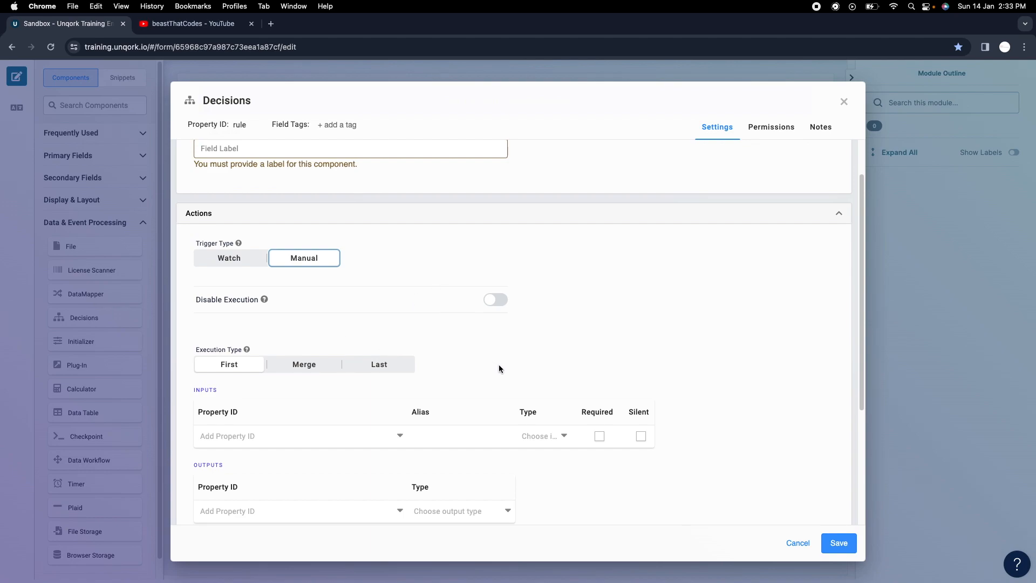
click(255, 264)
click(307, 264)
click(236, 260)
click(302, 259)
scroll(364, 454, down, 2)
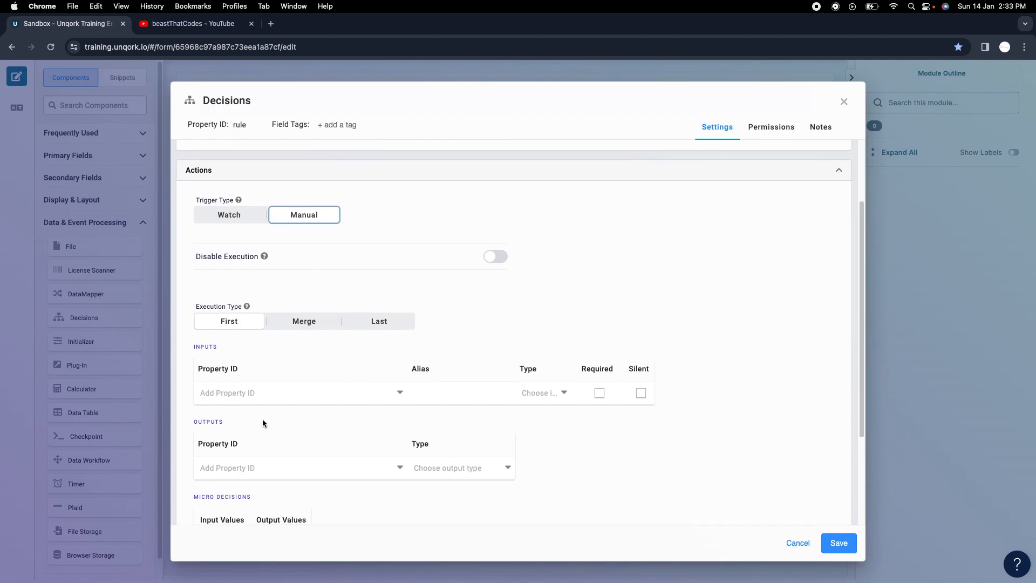
Examine the Decisions component's inputs and outputs tables, discard its settings without saving, and save the module.
click(236, 398)
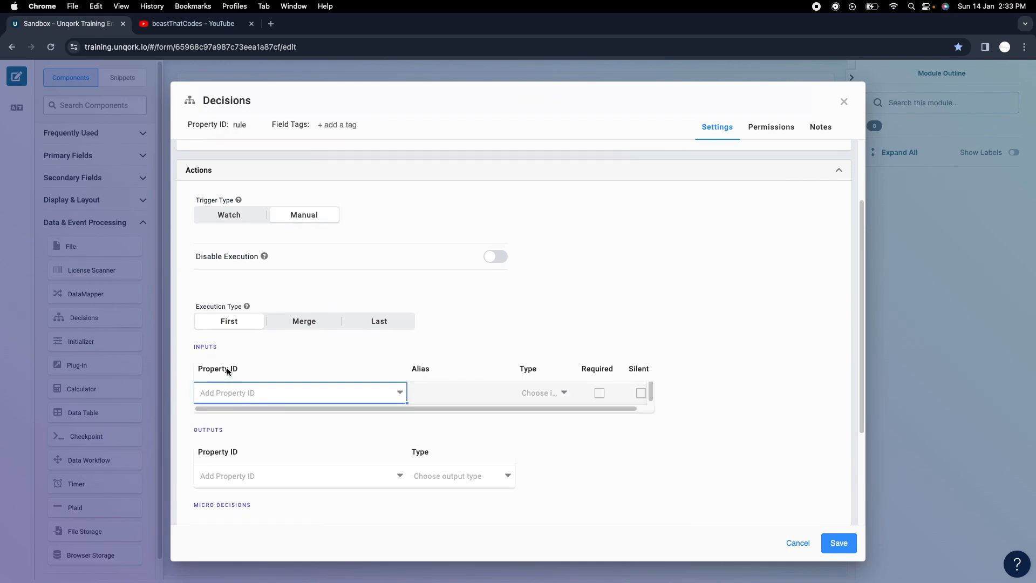
click(270, 485)
scroll(348, 489, down, 6)
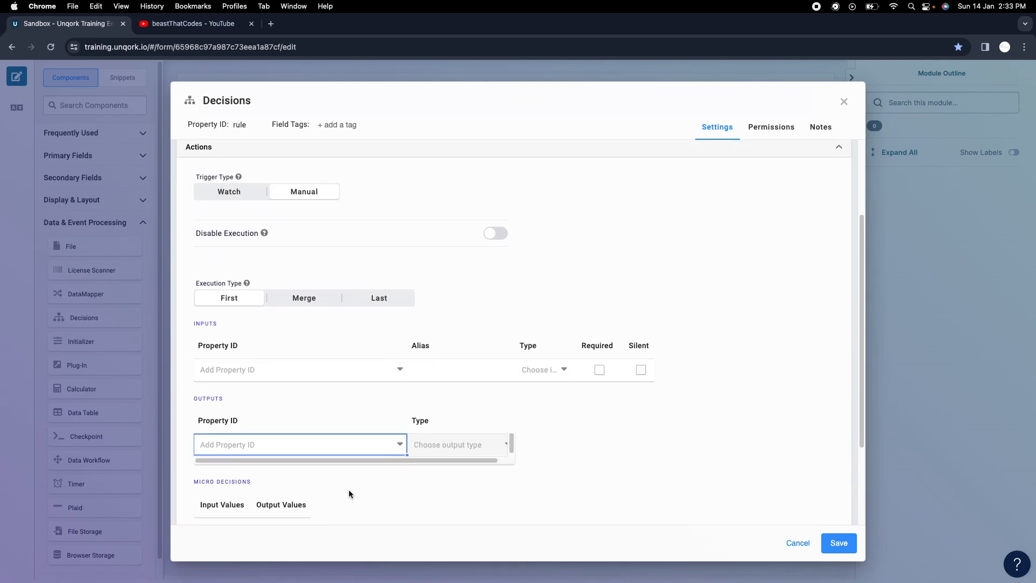
scroll(561, 315, up, 5)
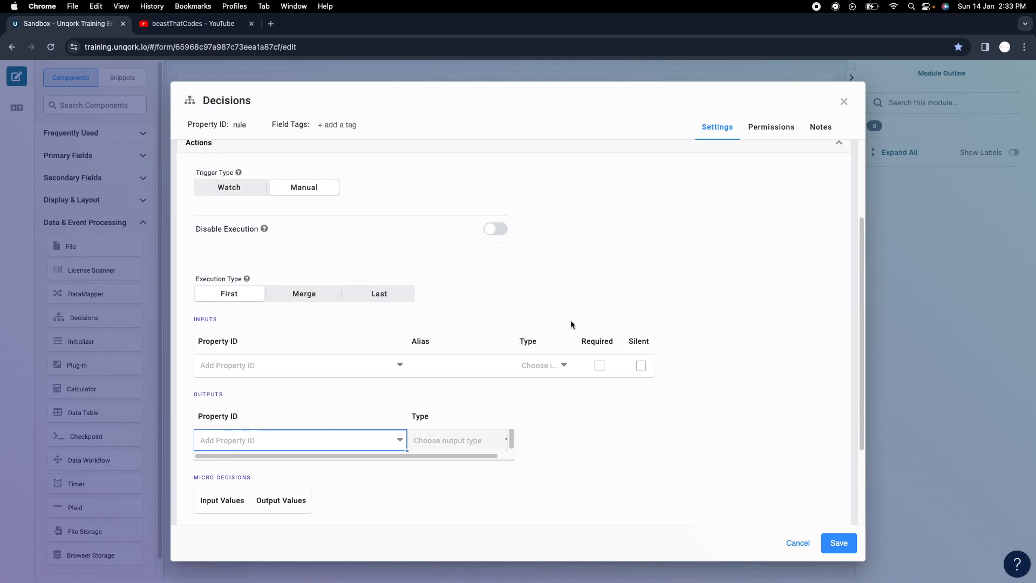
click(845, 104)
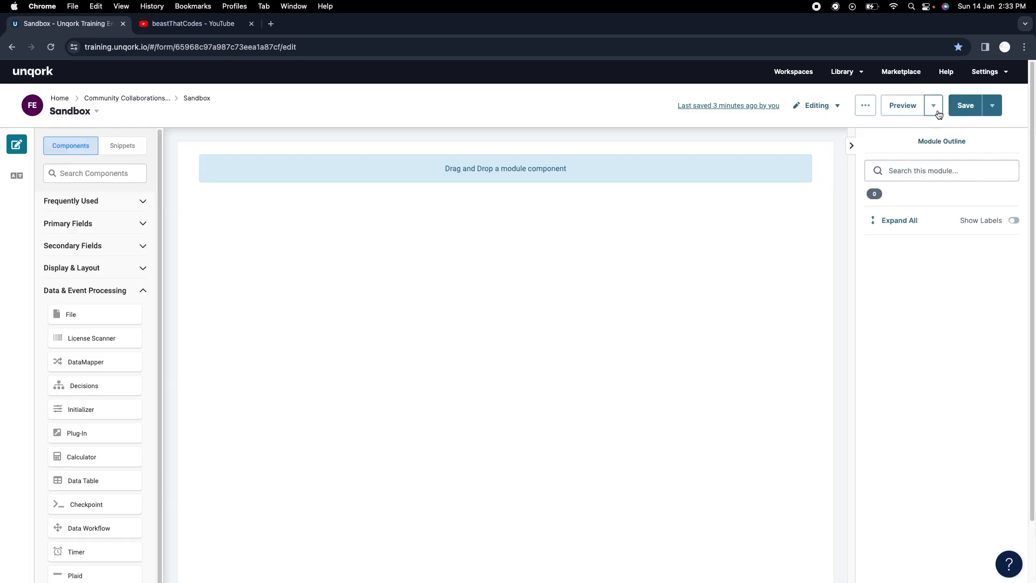
click(961, 105)
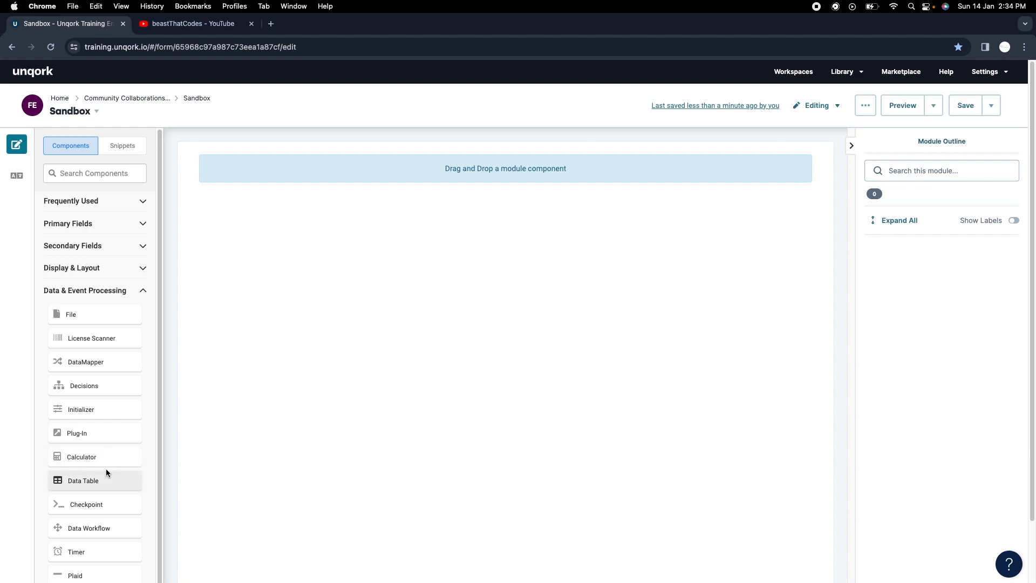
Add a Text Field to the module with the property ID firstName and the label First Name.
click(101, 203)
drag(90, 226, 359, 196)
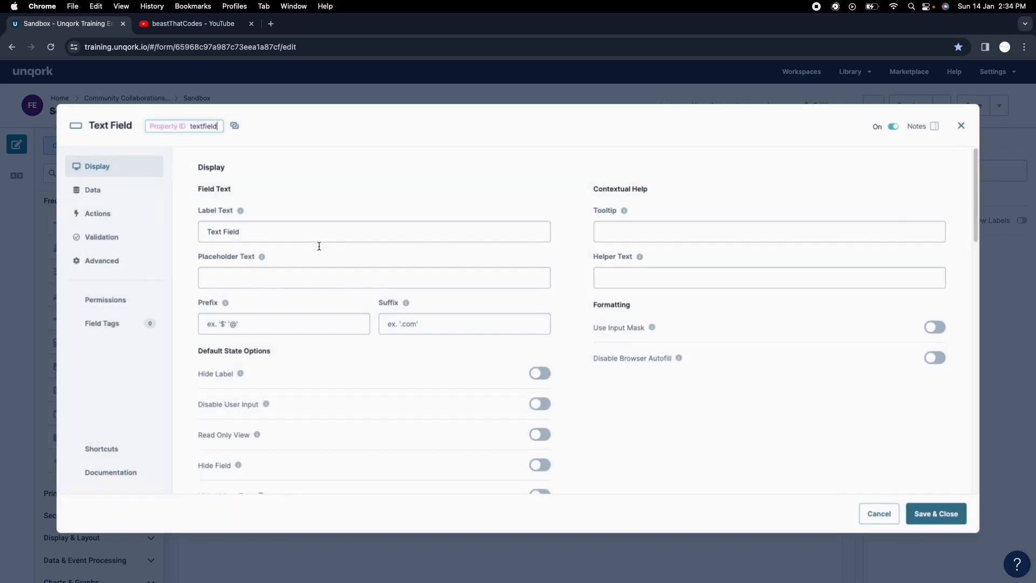
double_click(205, 125)
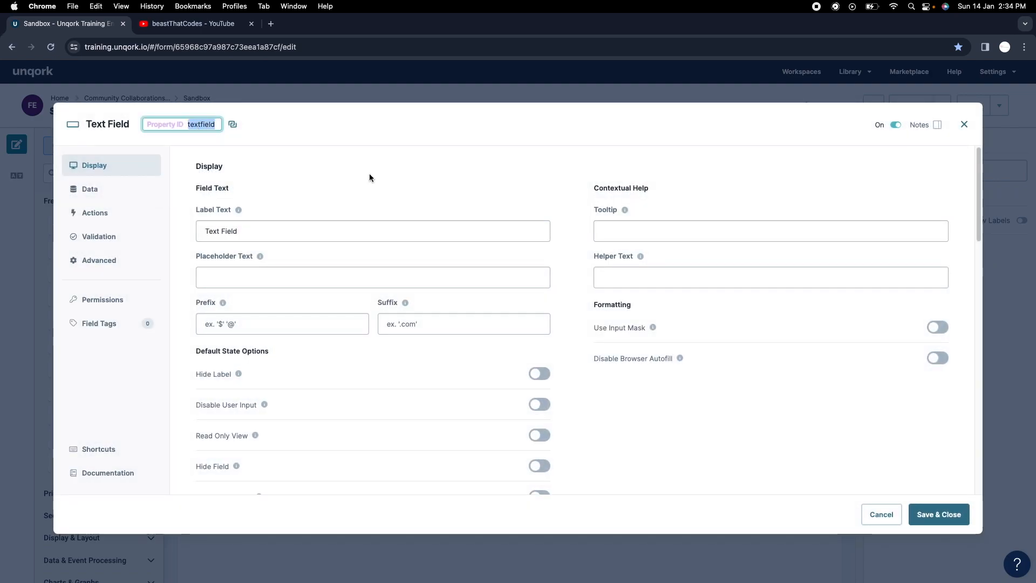
text(firstNa)
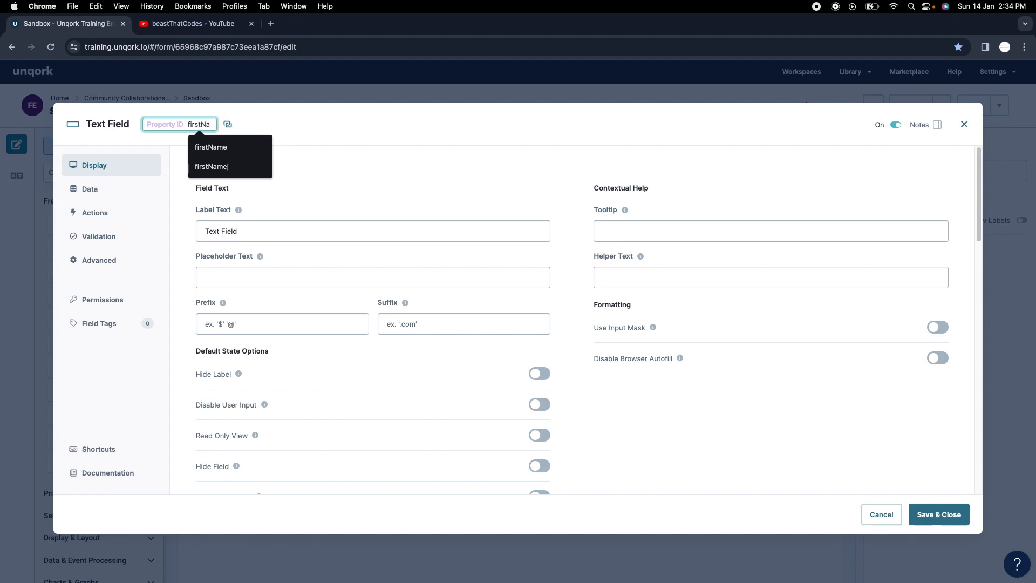
text(me)
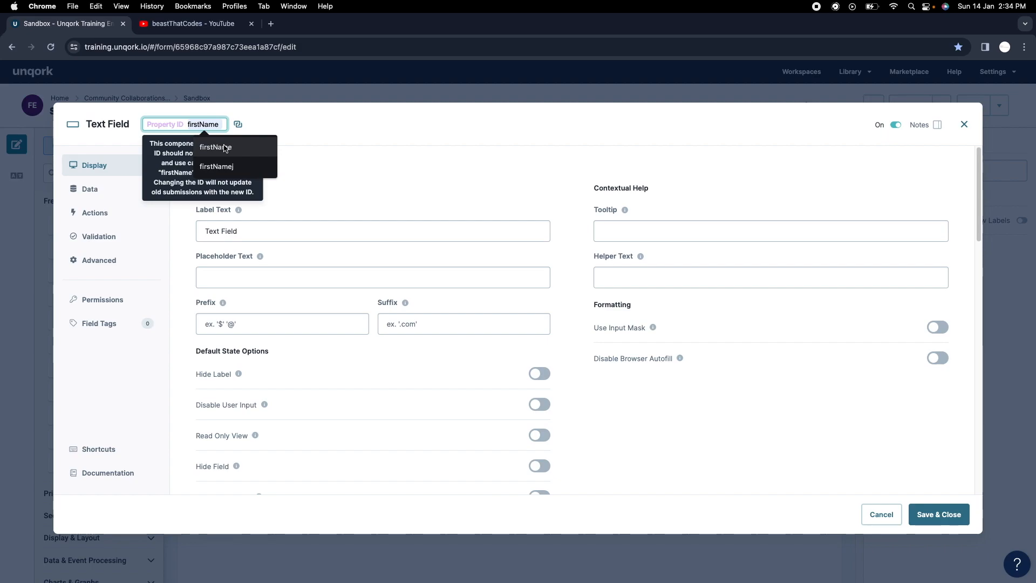
double_click(292, 227)
triple_click(292, 227)
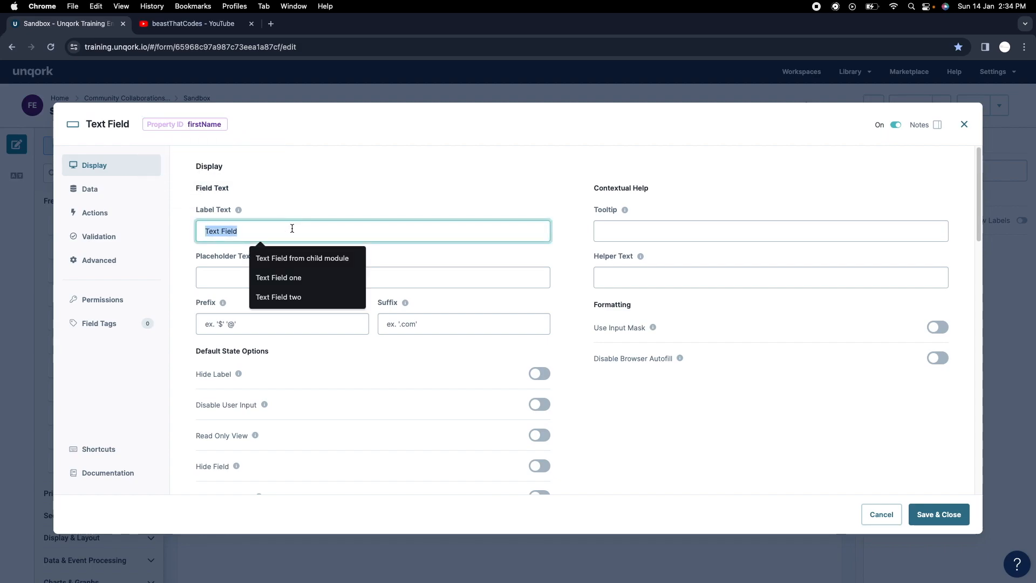
text(Fir)
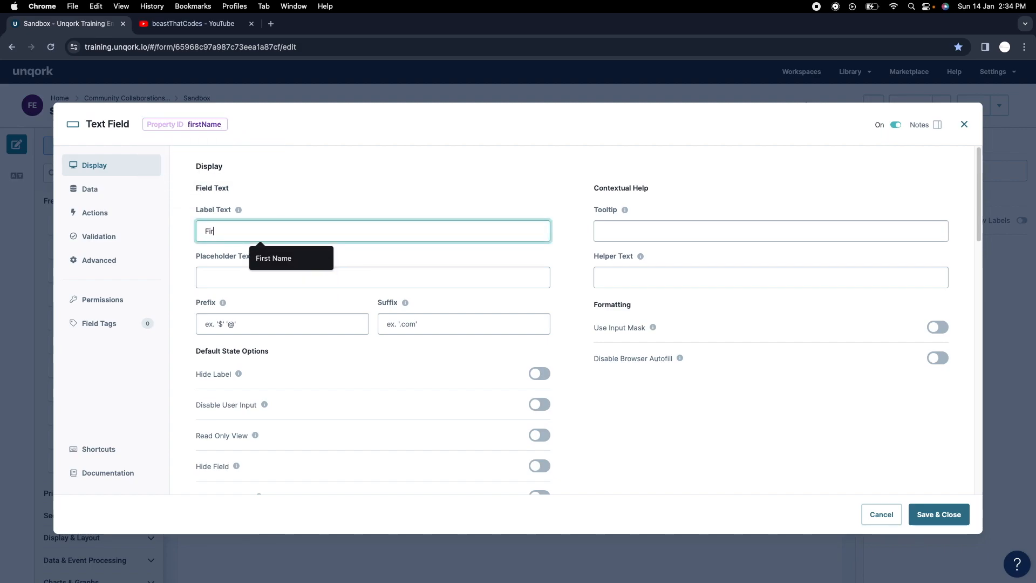
text(st Name)
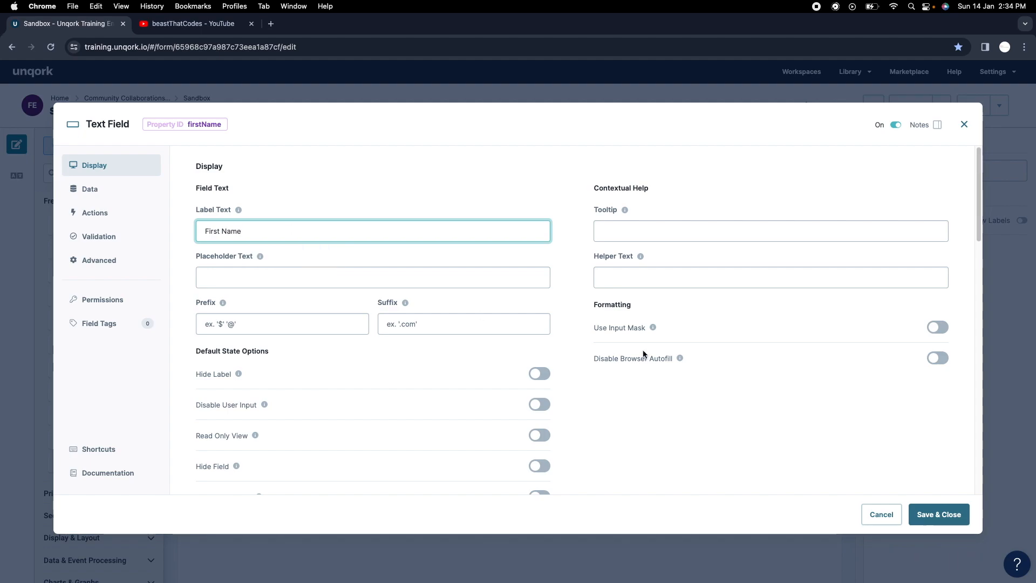
click(962, 519)
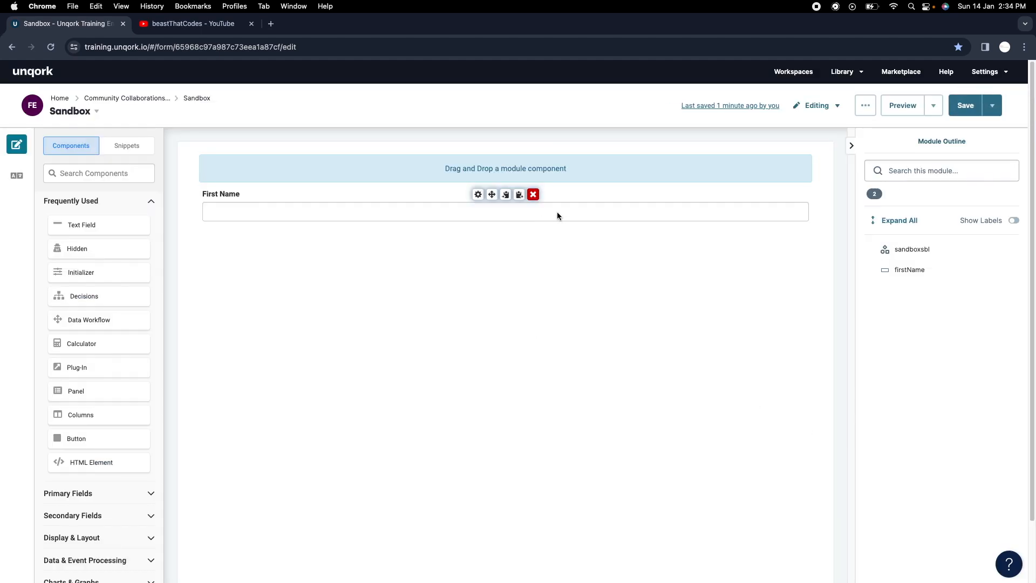
Duplicate the First Name field and give the copy the property ID lastName and the label Last Name.
click(510, 196)
click(519, 195)
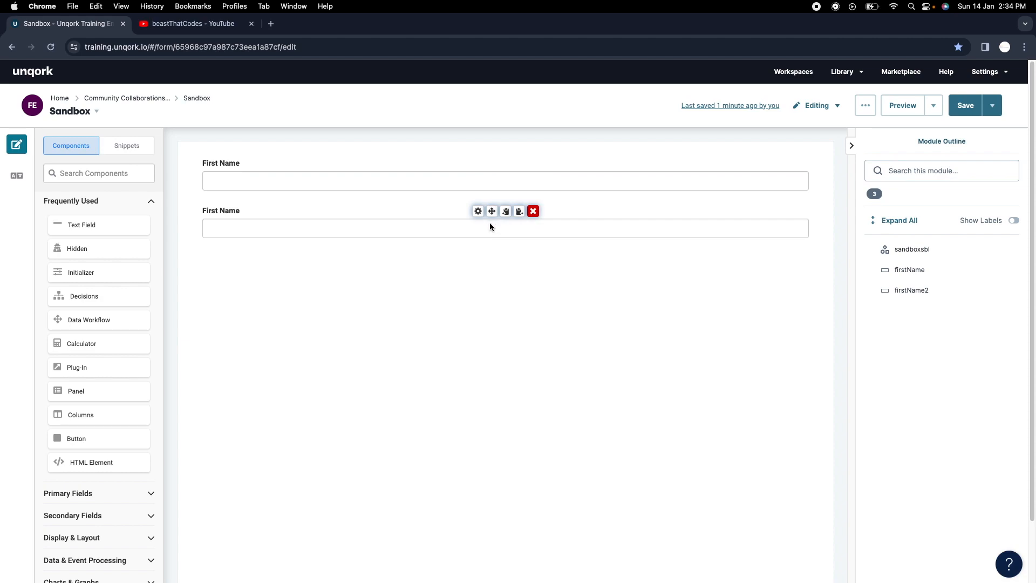
click(478, 211)
double_click(218, 125)
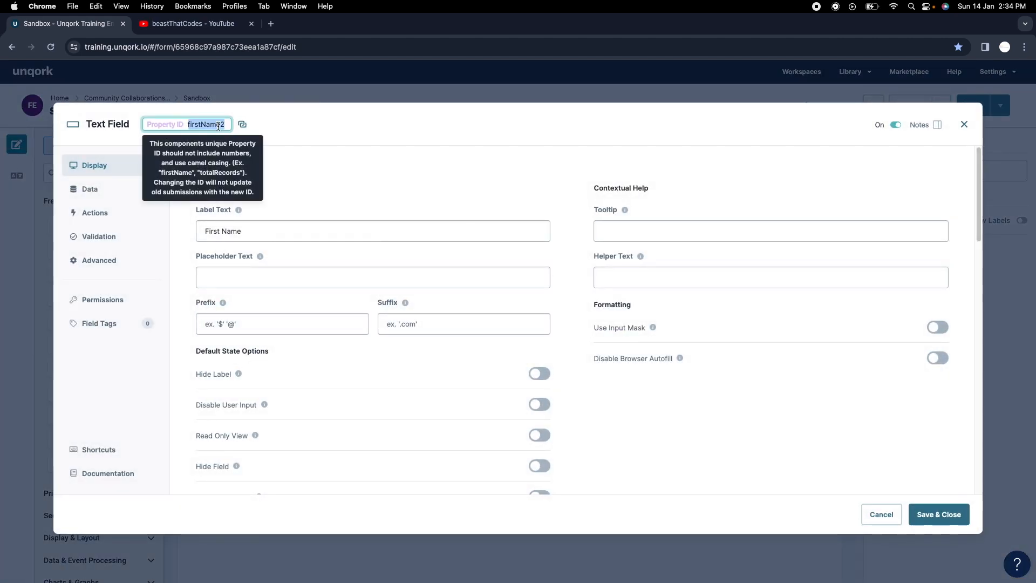
text(lastName)
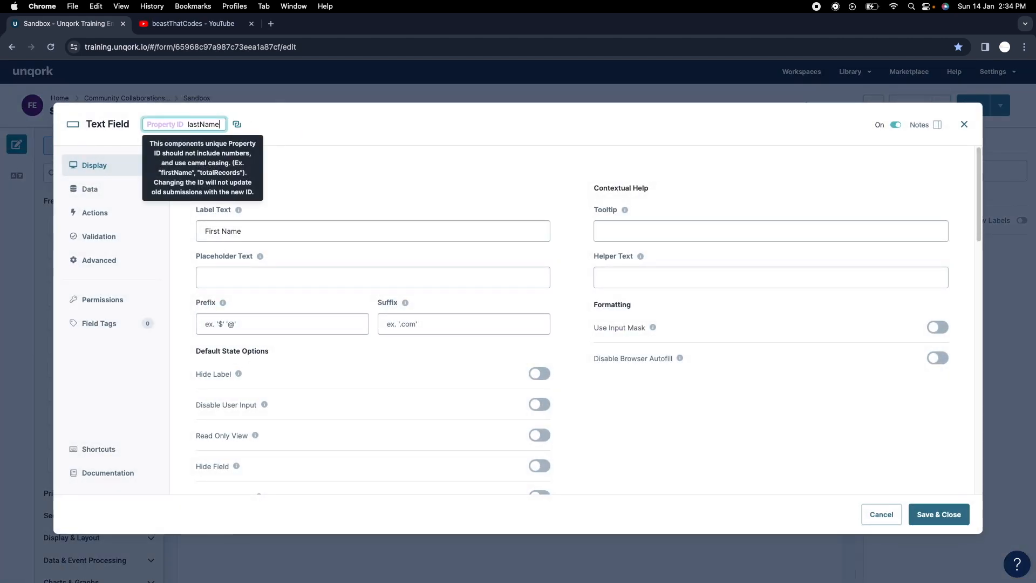
triple_click(261, 227)
text(La)
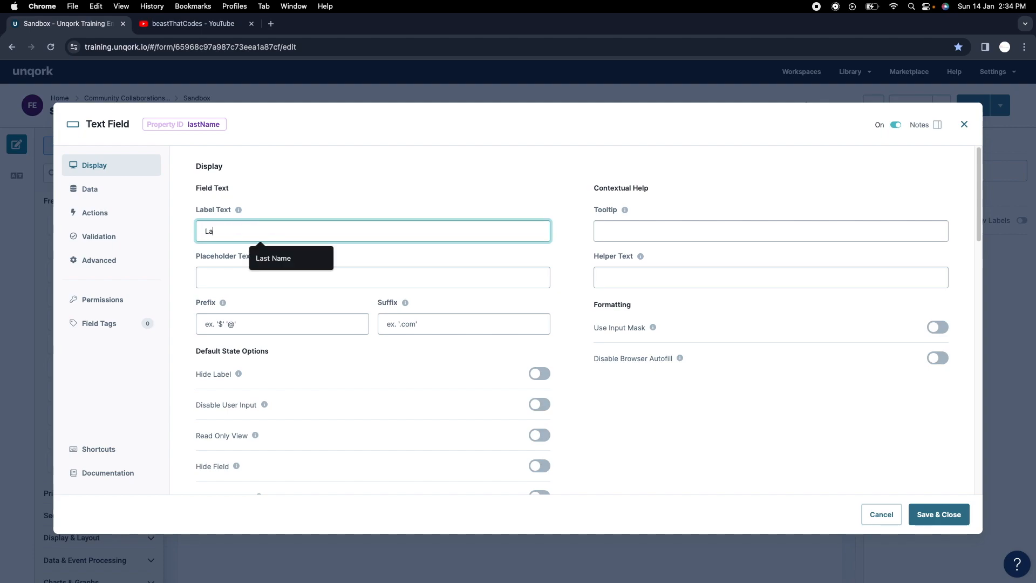
text(st Name)
click(938, 515)
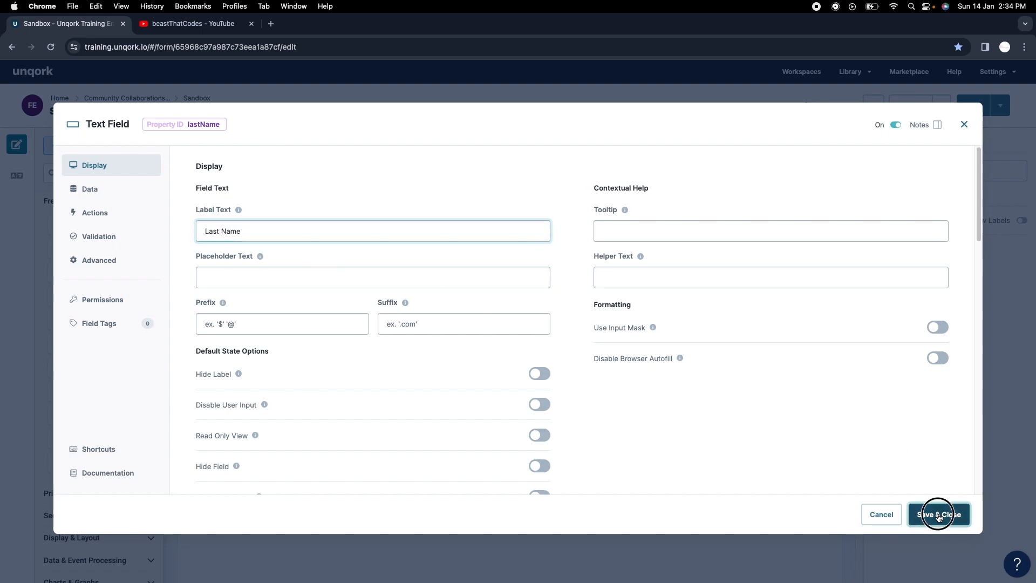
Add a Dropdown component below the Last Name field with the property ID dpClaim.
click(113, 176)
text(drop)
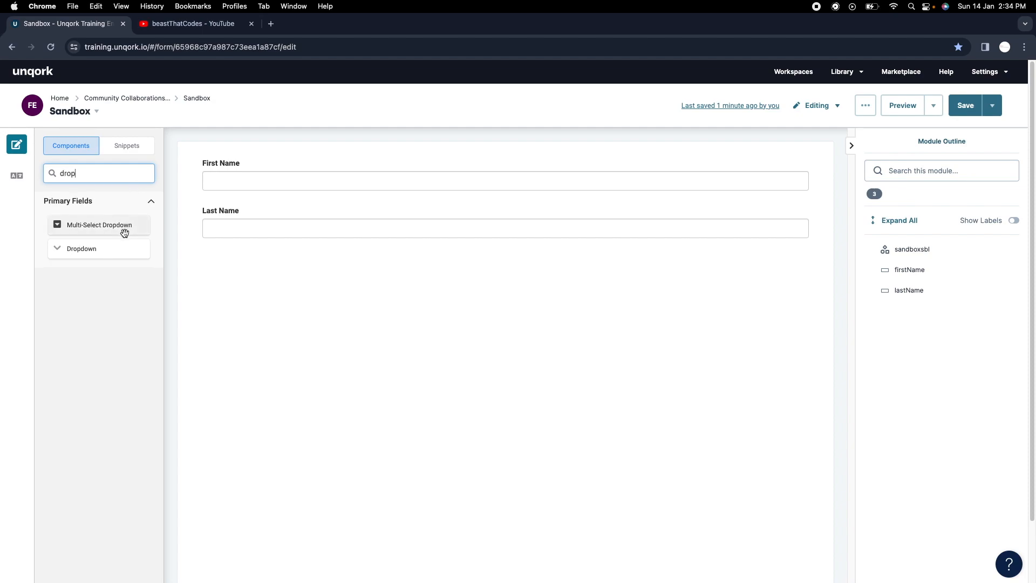
drag(124, 247, 284, 275)
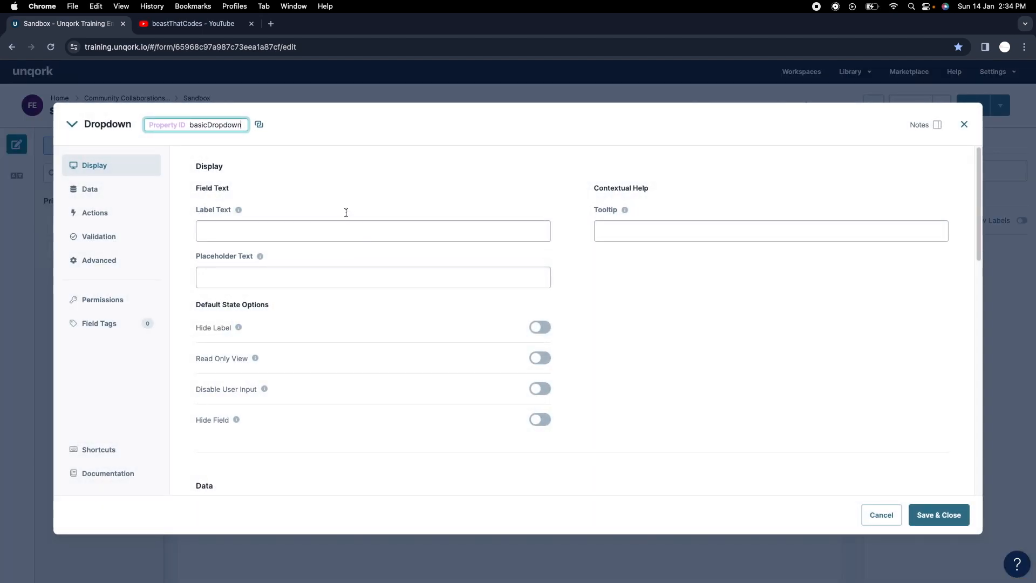
double_click(203, 128)
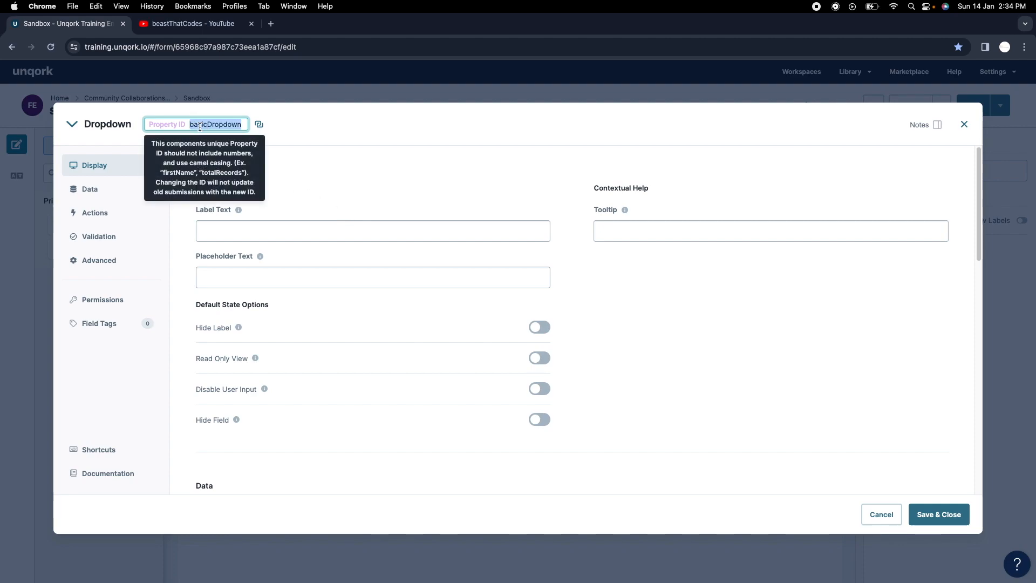
text(dp)
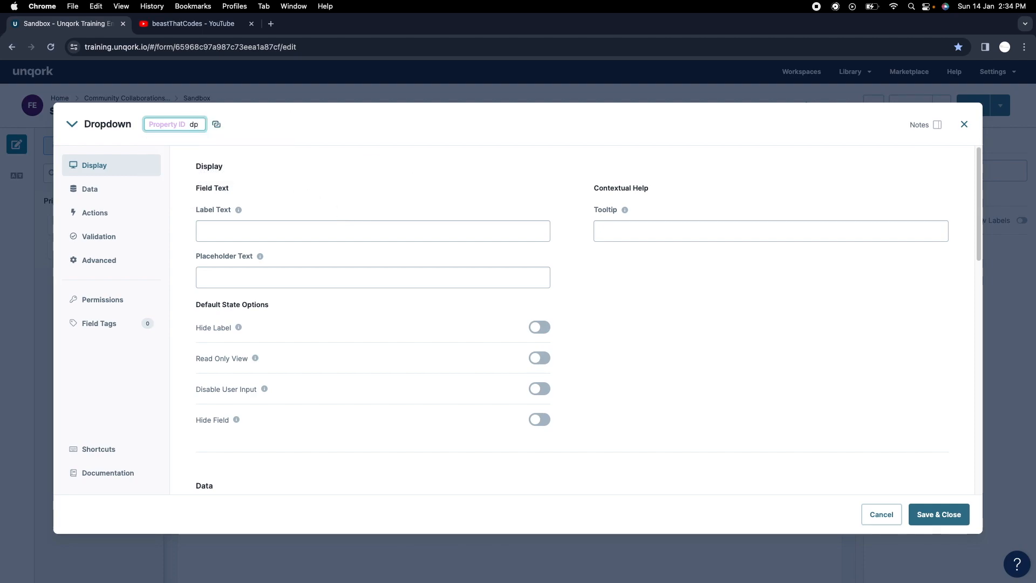
mouse_move(184, 123)
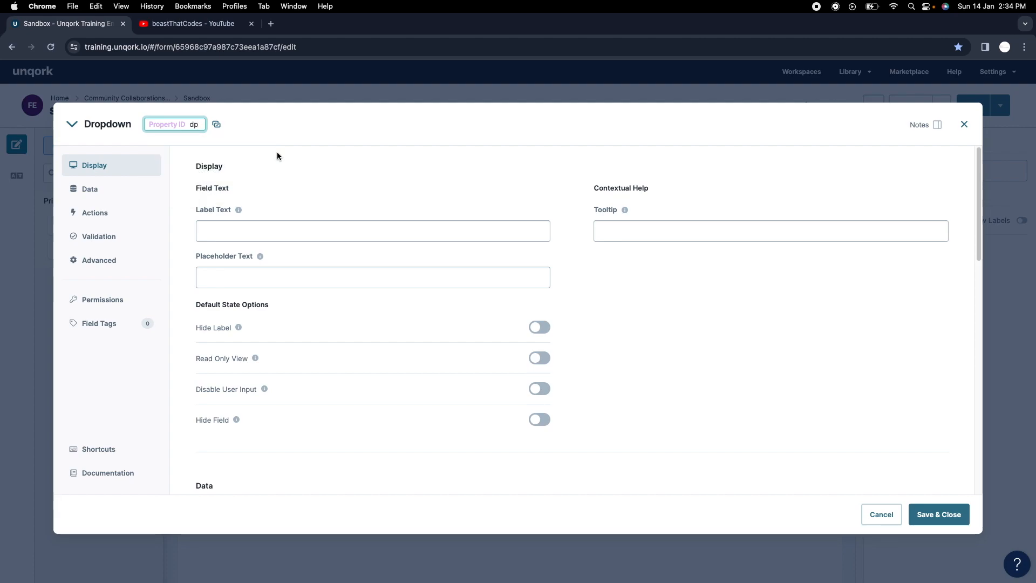
text(C)
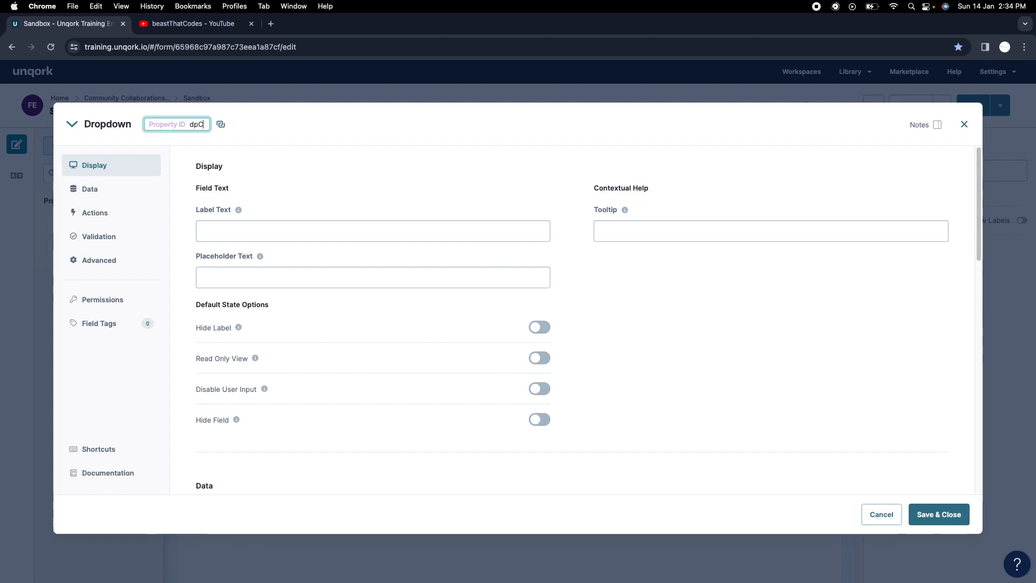
text(l)
key(super+a)
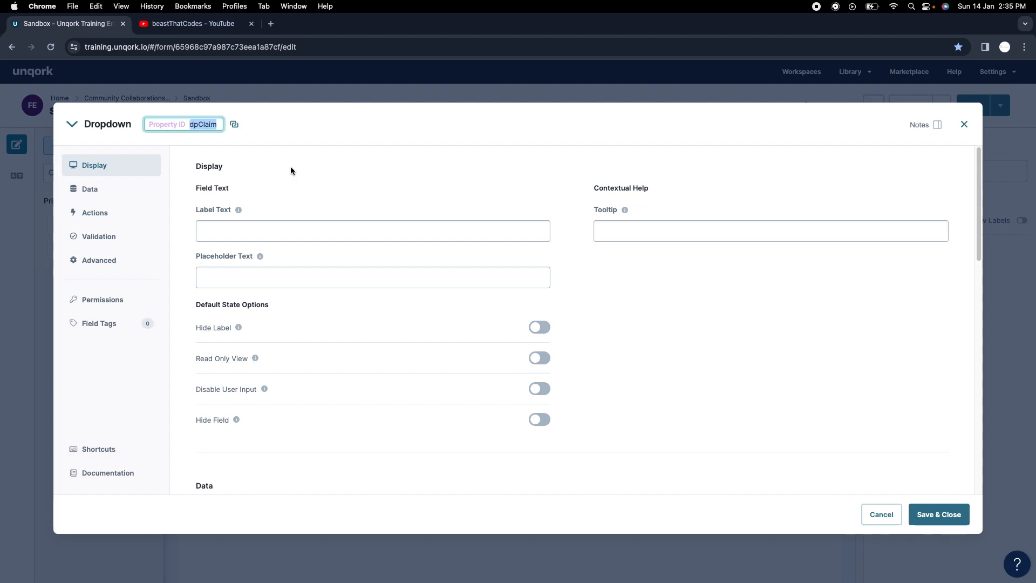
Set the dropdown's label text to "Have you claimed the insurance ?".
click(267, 227)
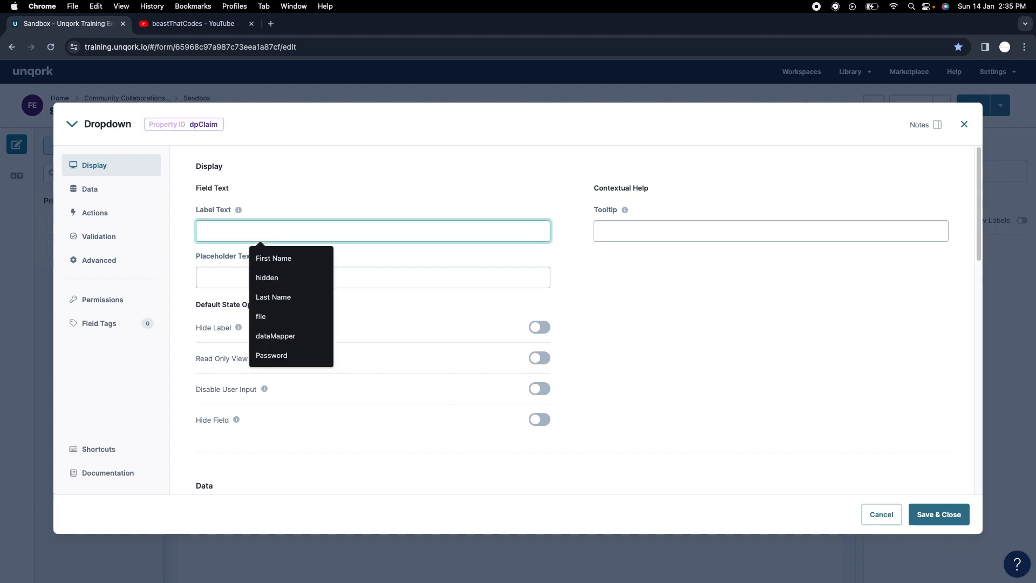
text(Have you made)
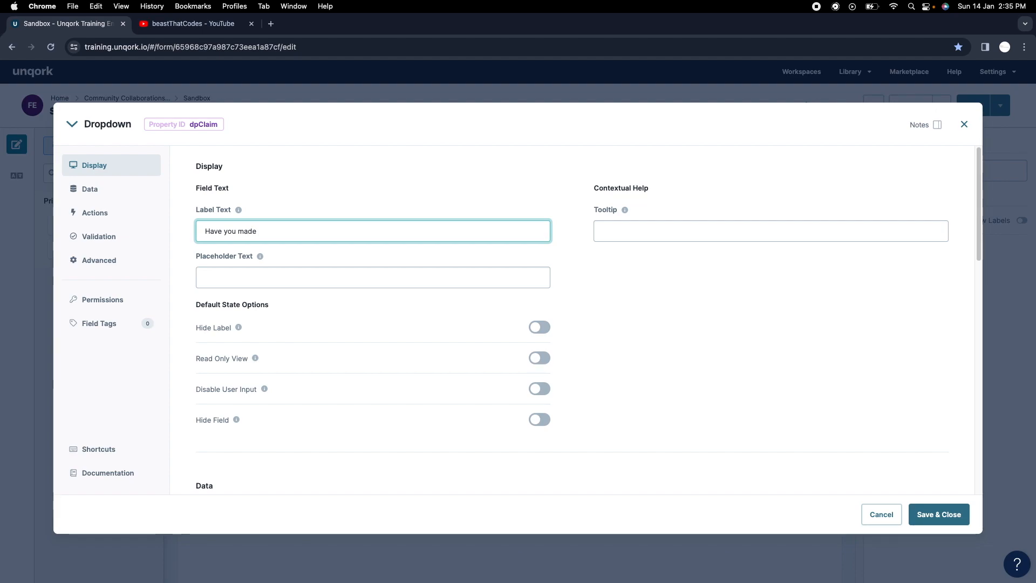
key(BackSpace)
key(BackSpace)
key(BackSpace)
key(BackSpace)
key(BackSpace)
text(cl)
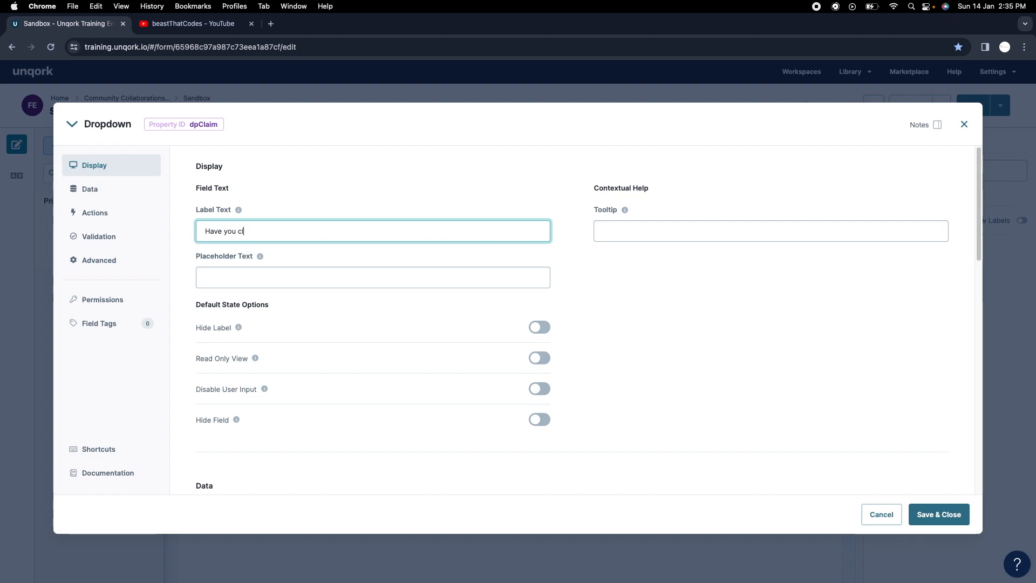
text(aimed the insure)
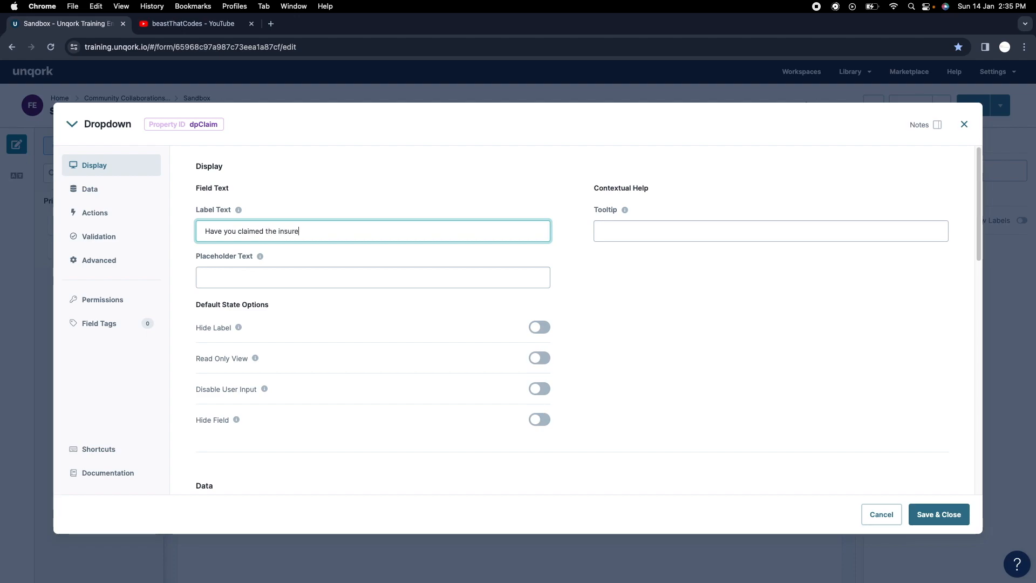
key(BackSpace)
text(ance ?)
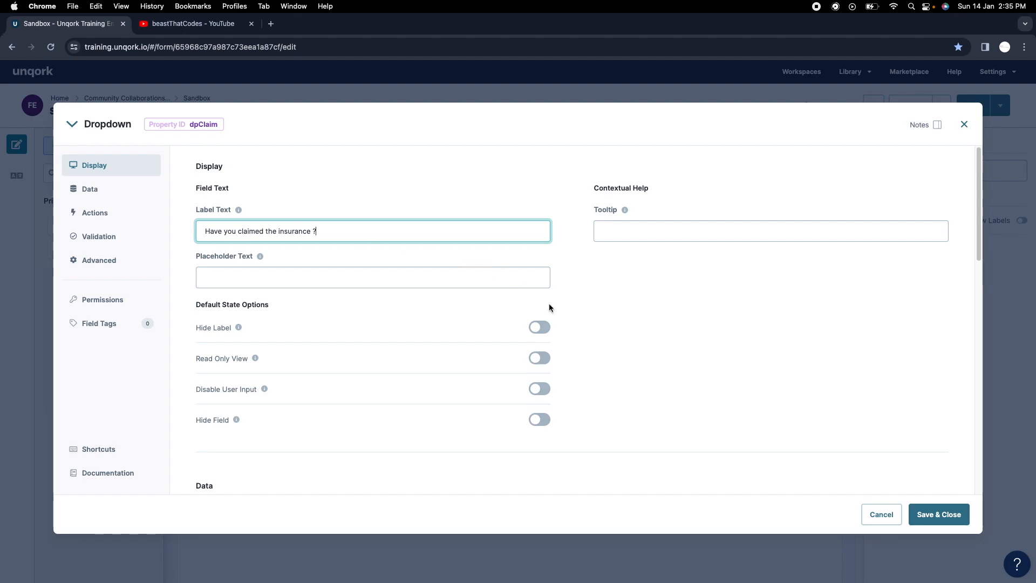
Set the insurance claim dropdown's placeholder text to "Select".
scroll(549, 306, down, 1)
click(257, 275)
text(Select)
Add the options yes and no to the dropdown's values, then save the component and the module.
scroll(422, 391, down, 6)
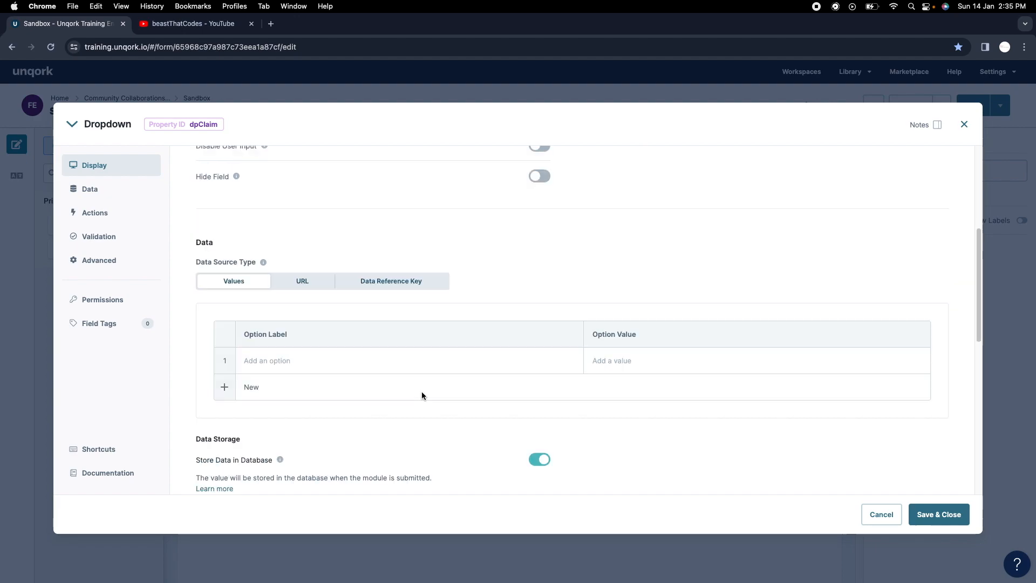
click(304, 307)
text(yes)
click(295, 341)
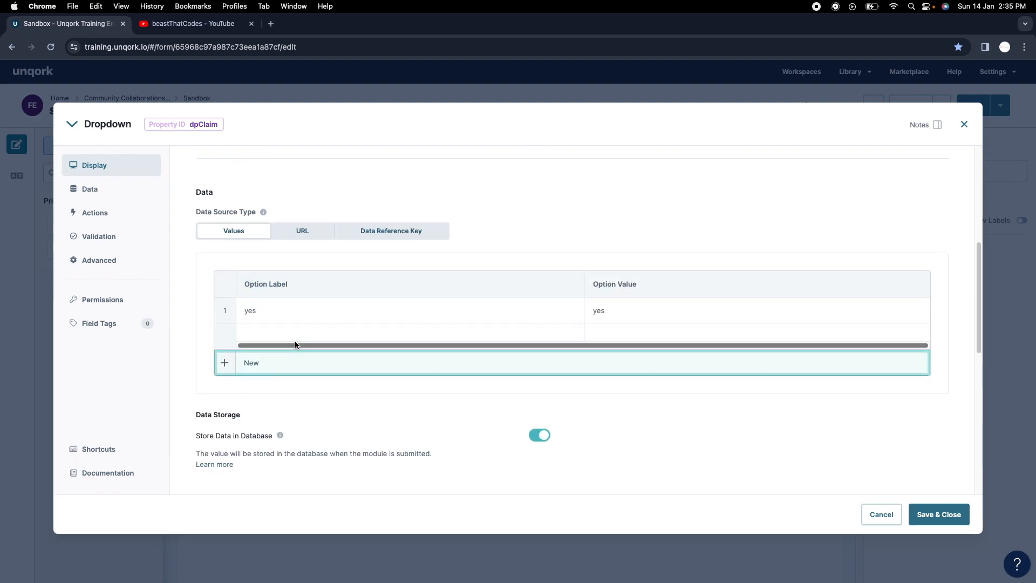
text(no)
click(687, 260)
click(937, 513)
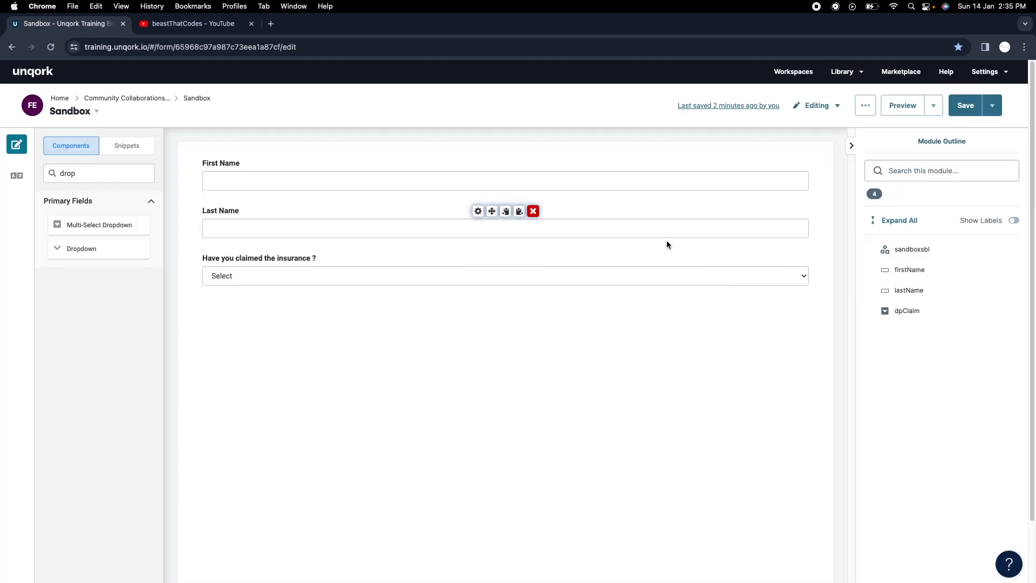
click(965, 106)
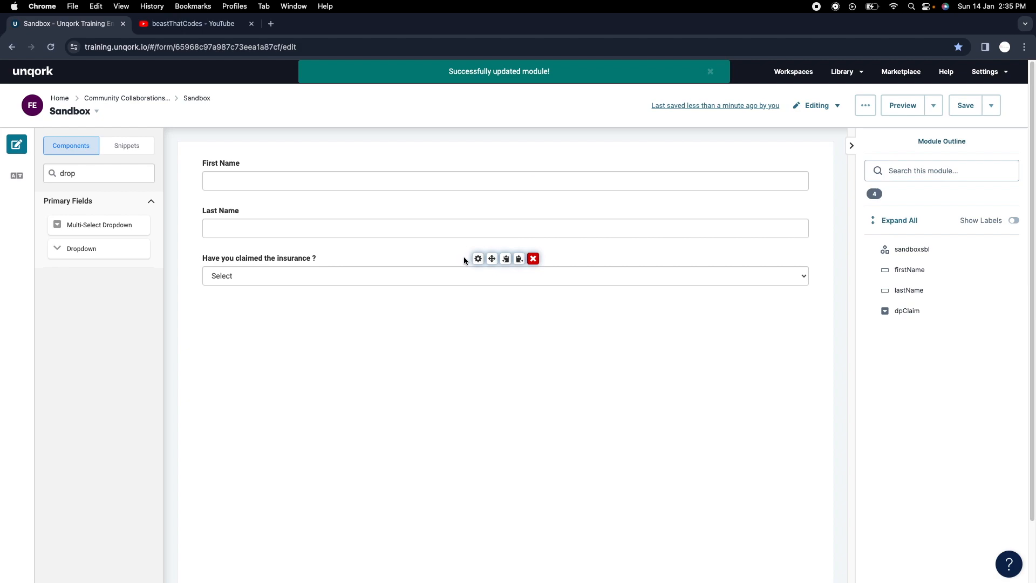
Find the Text Area component and add it to the module below the insurance claim dropdown.
double_click(106, 175)
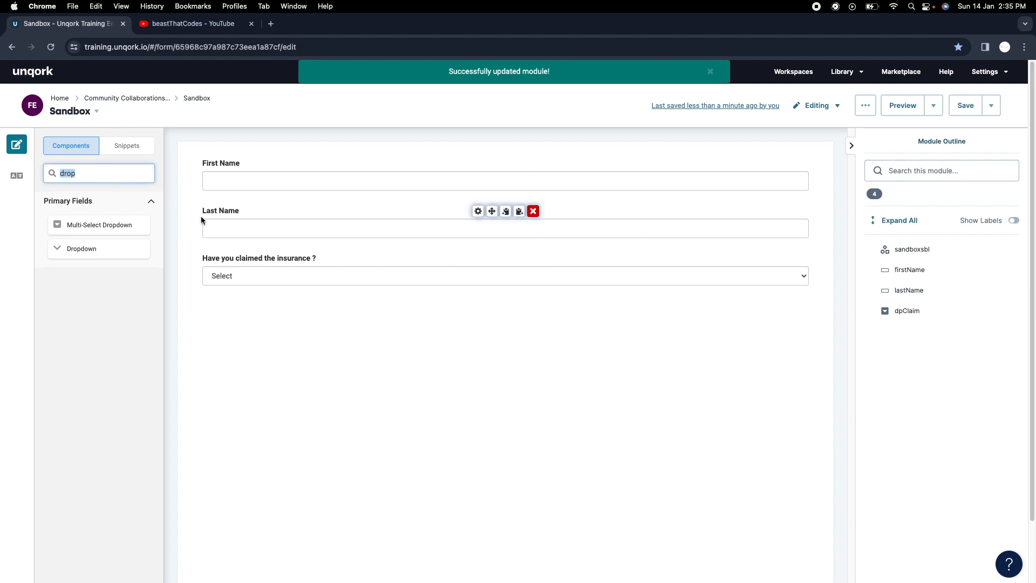
text(text)
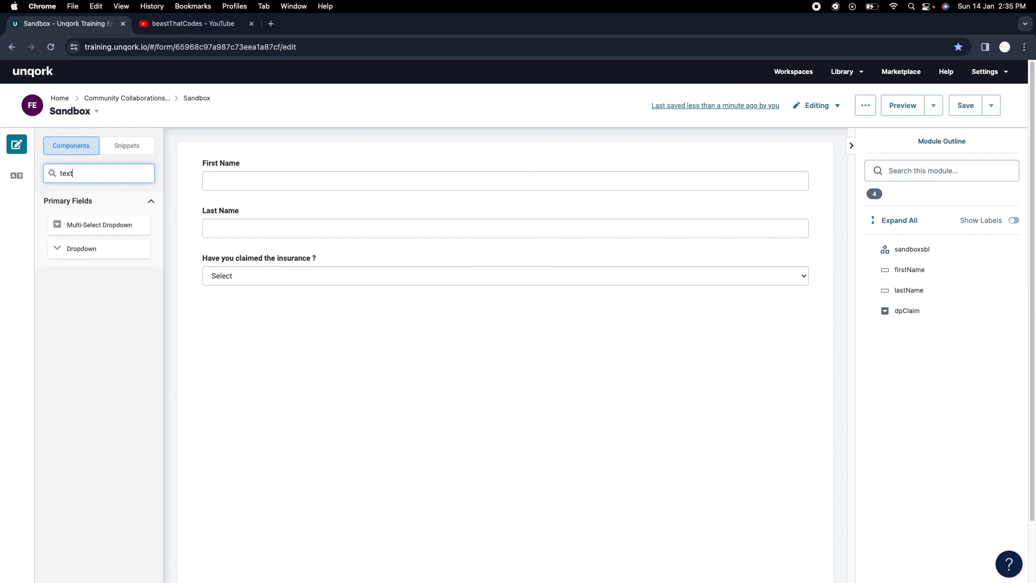
drag(95, 248, 307, 319)
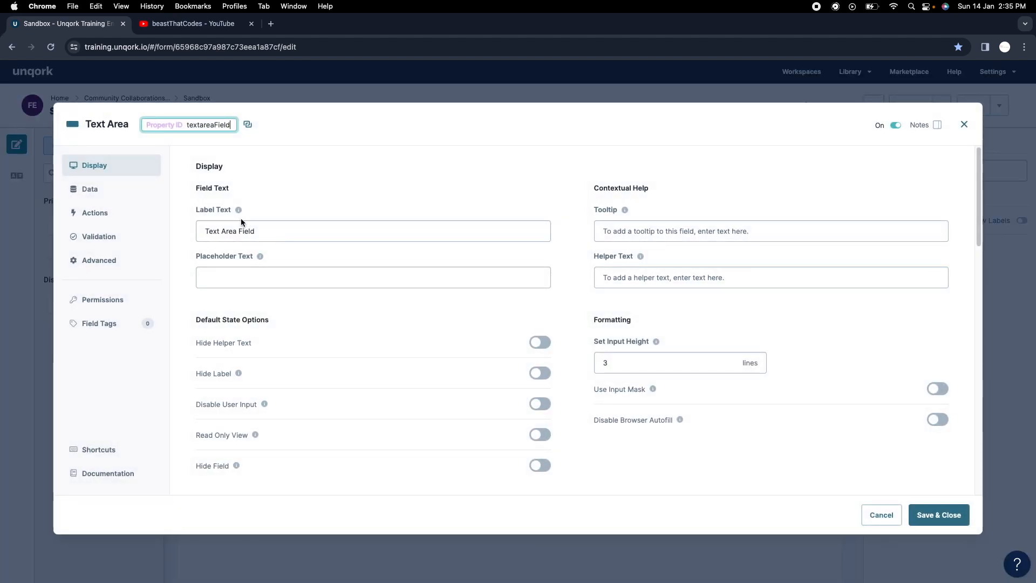
Set the text area's property ID to claimReason.
double_click(212, 124)
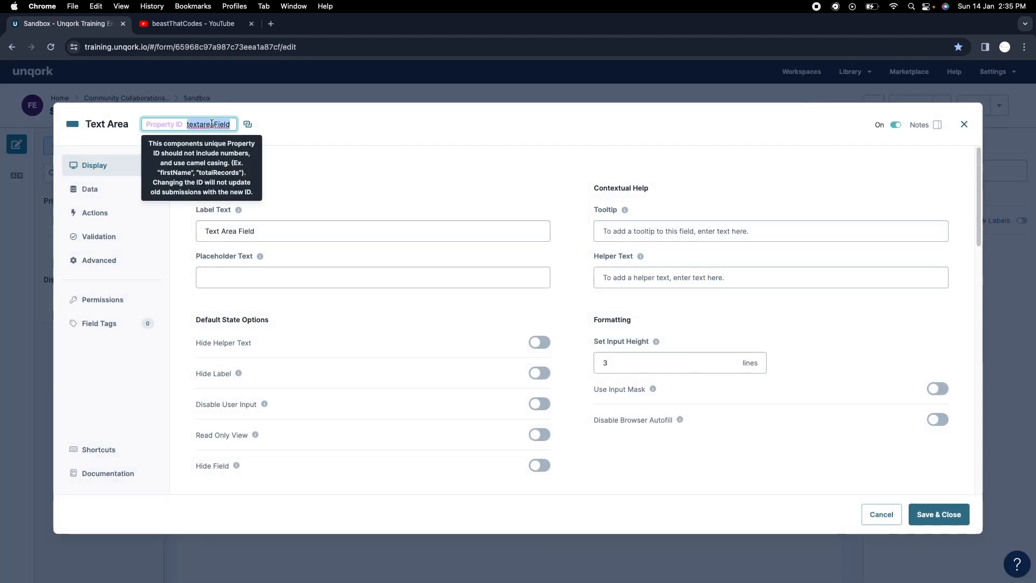
text(te)
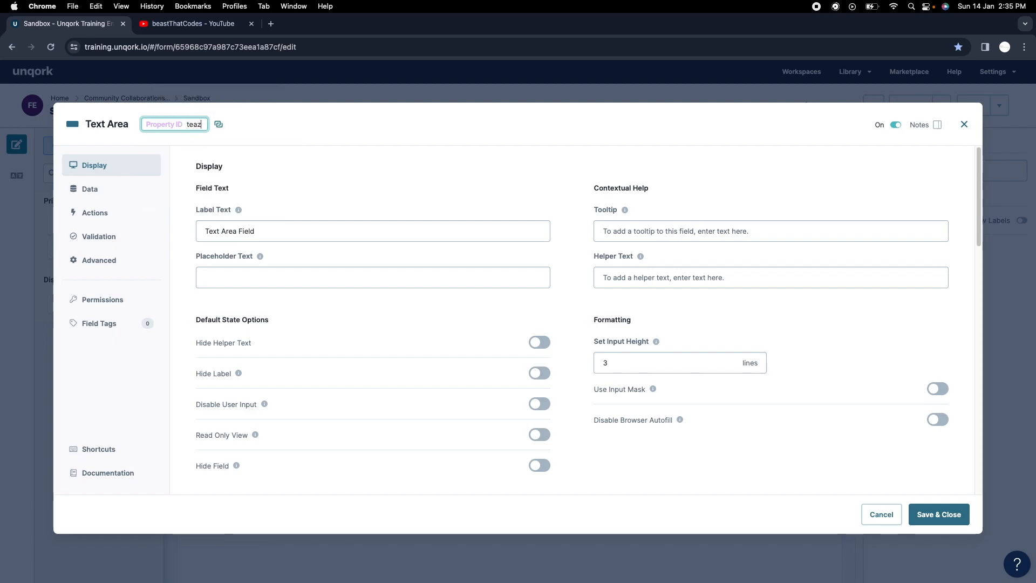
text(xtArea)
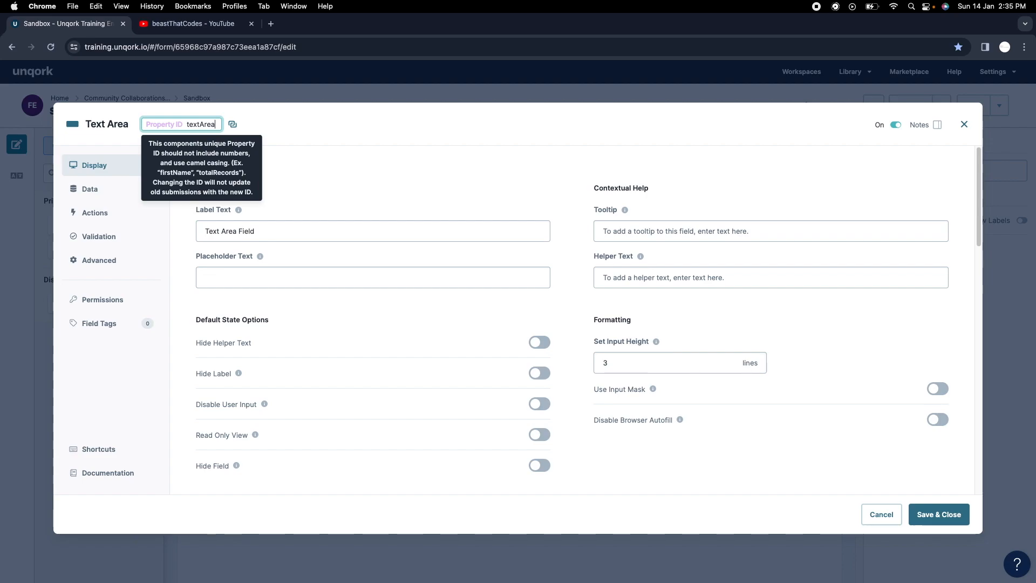
key(BackSpace)
key(BackSpace)
key(BackSpace)
key(BackSpace)
key(BackSpace)
key(BackSpace)
key(BackSpace)
key(BackSpace)
text(clainm)
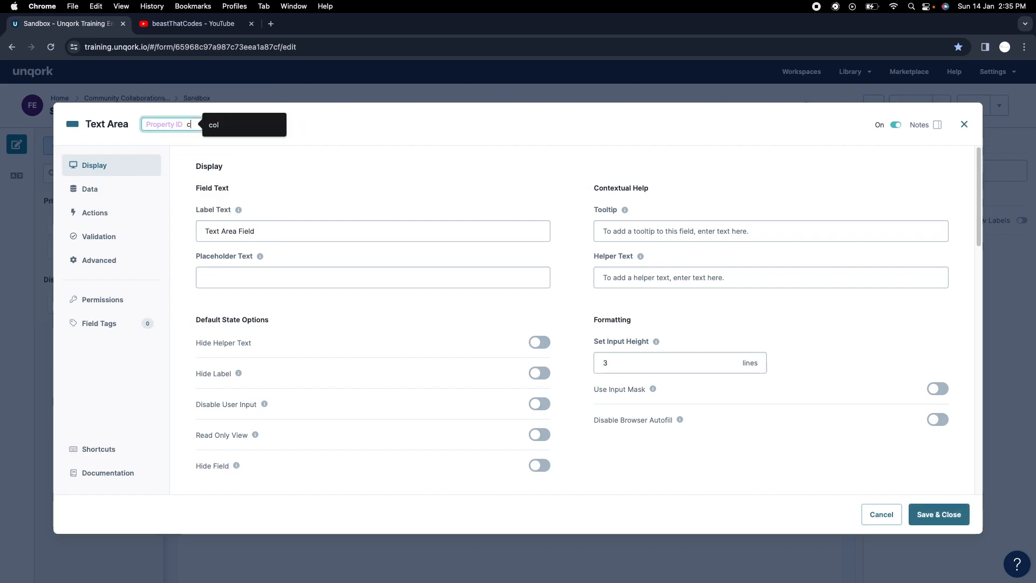
key(BackSpace)
key(BackSpace)
text(m)
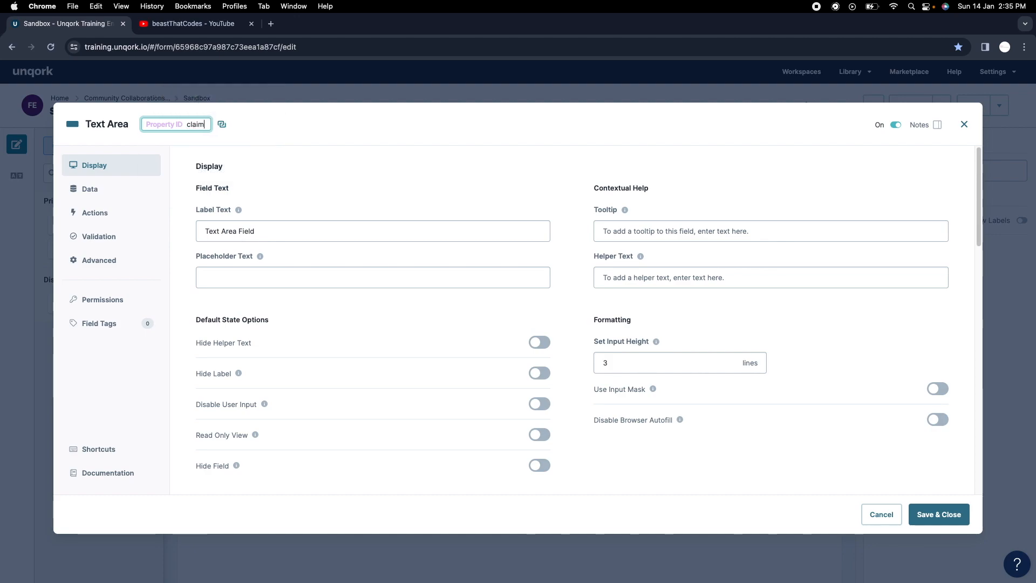
text(Reason)
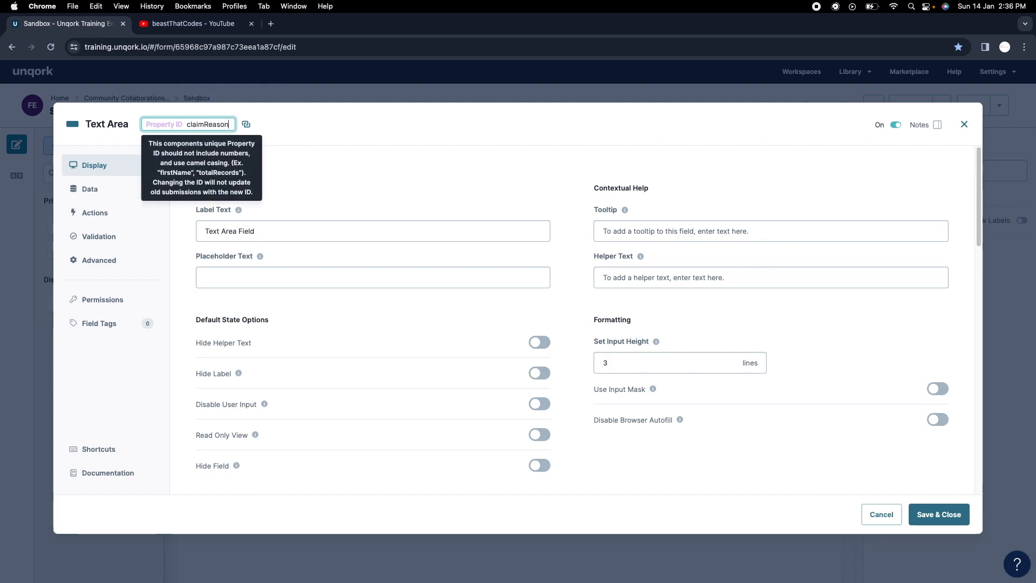
Set the text area's label text to "Claim Reason" and save the component and the module.
triple_click(244, 229)
text(Claom)
key(BackSpace)
key(BackSpace)
key(BackSpace)
key(BackSpace)
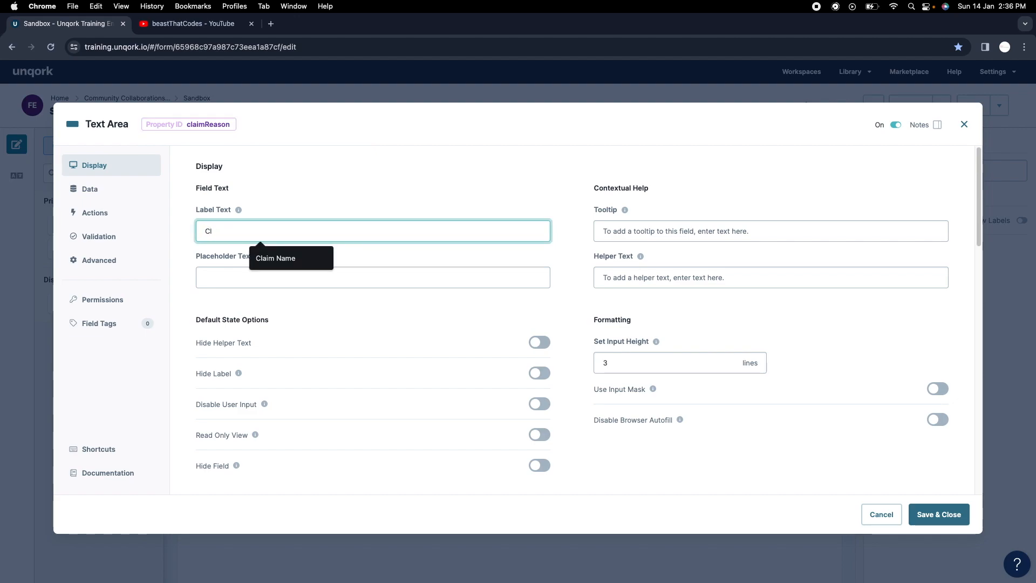
click(273, 258)
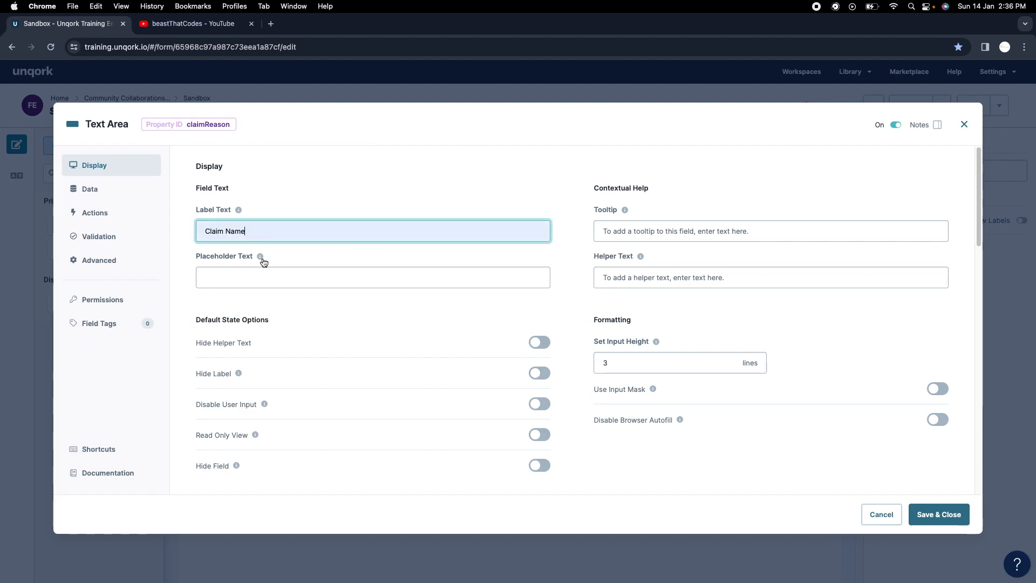
key(BackSpace)
key(BackSpace)
key(BackSpace)
key(BackSpace)
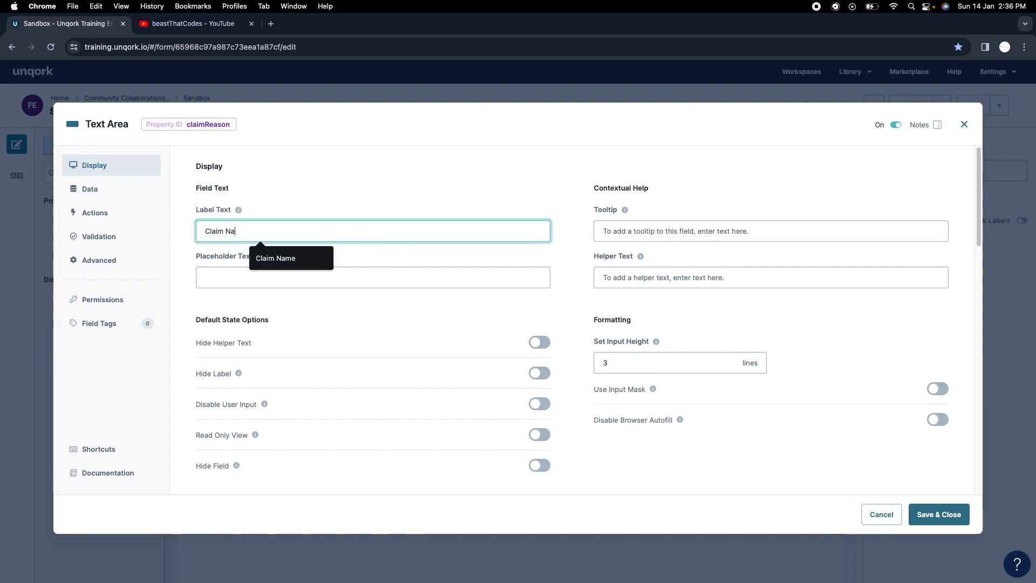
text(Reason)
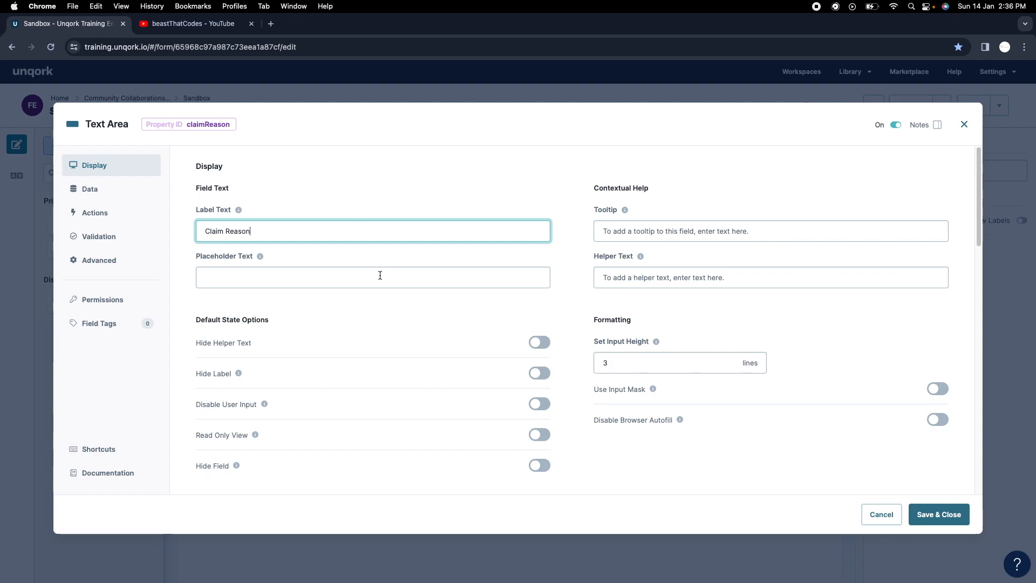
click(953, 515)
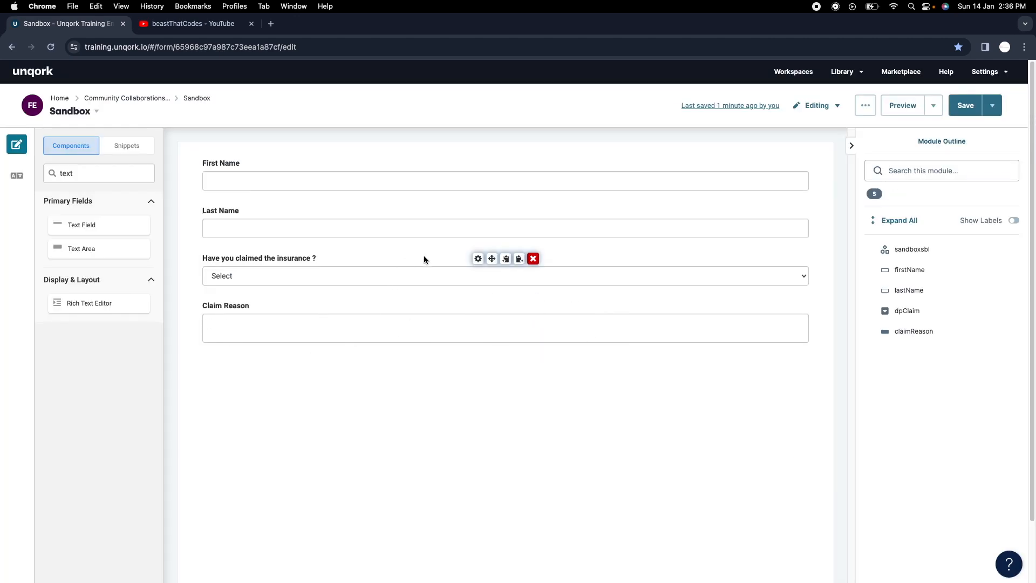
click(964, 105)
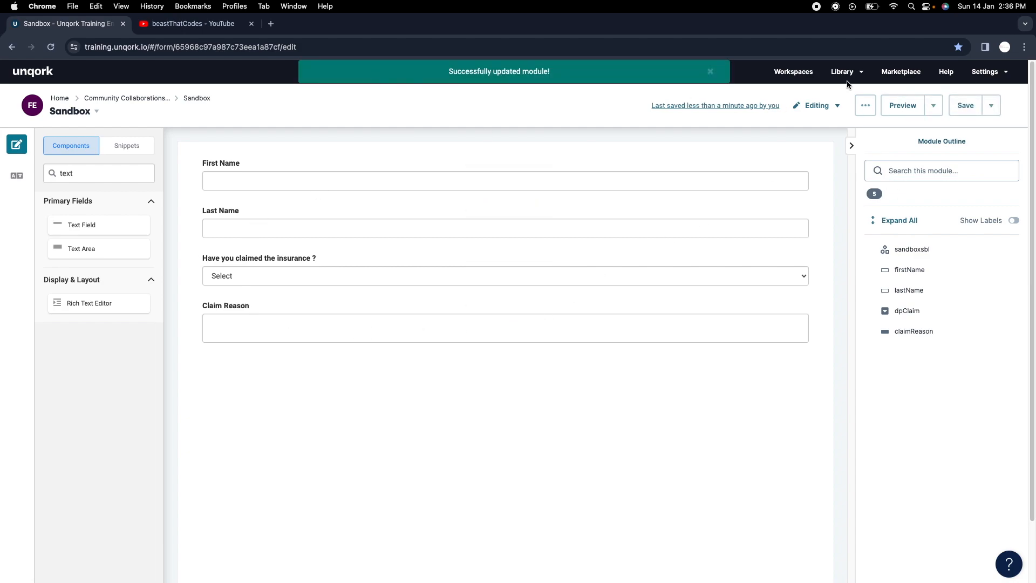
Preview the module and choose yes in the insurance claim dropdown to check the Claim Reason field.
click(901, 105)
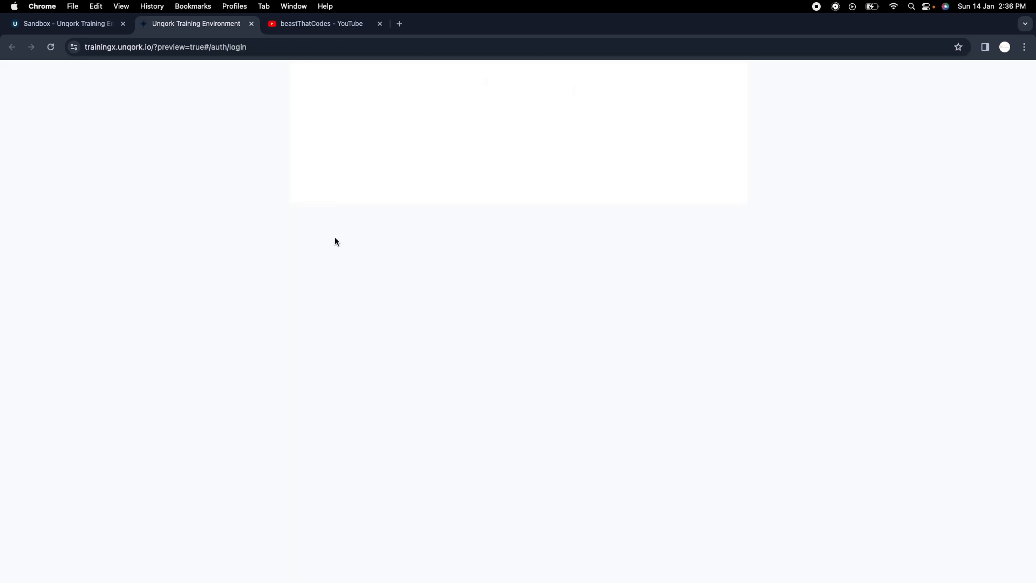
click(339, 220)
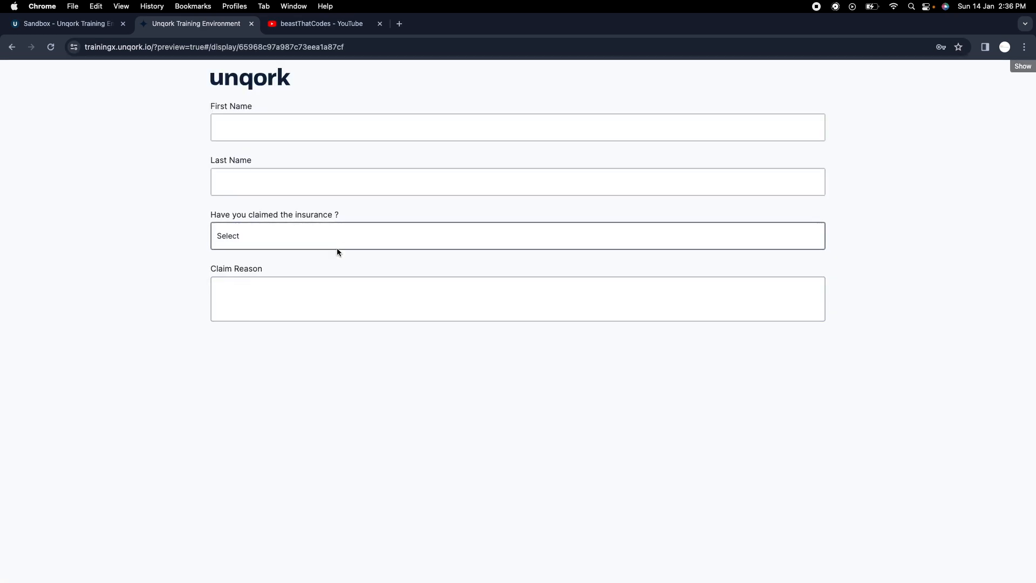
click(270, 239)
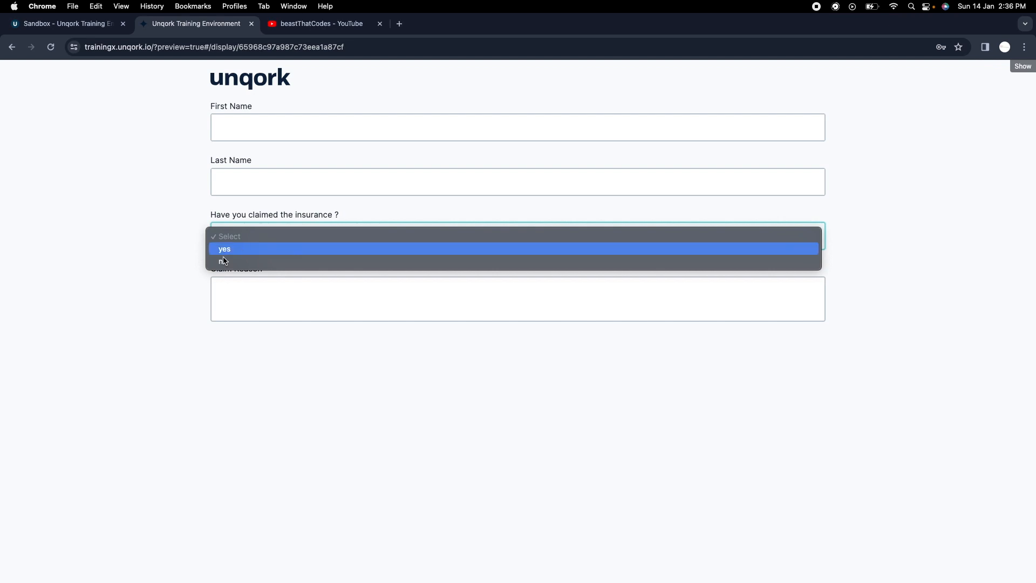
click(326, 302)
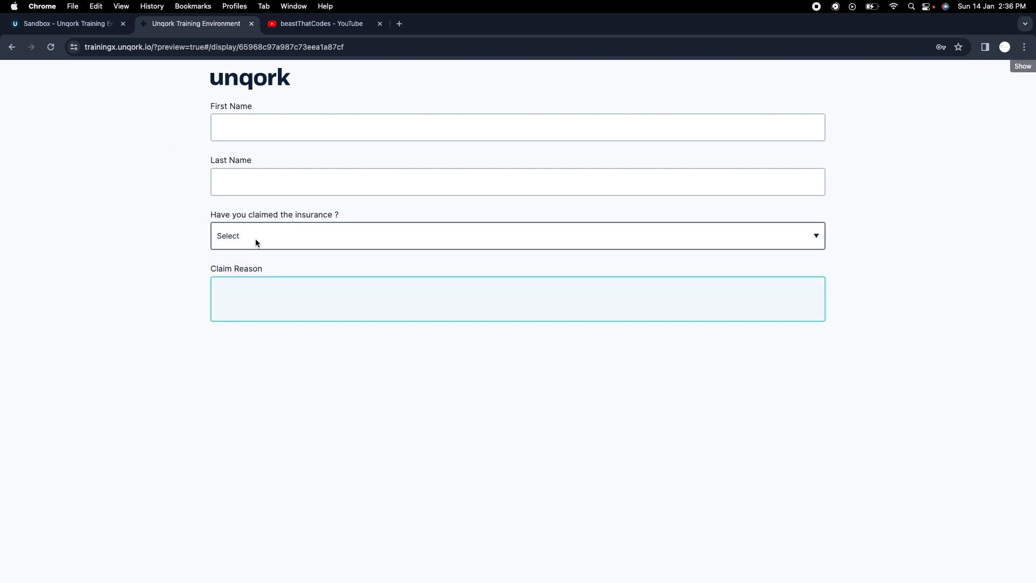
click(280, 229)
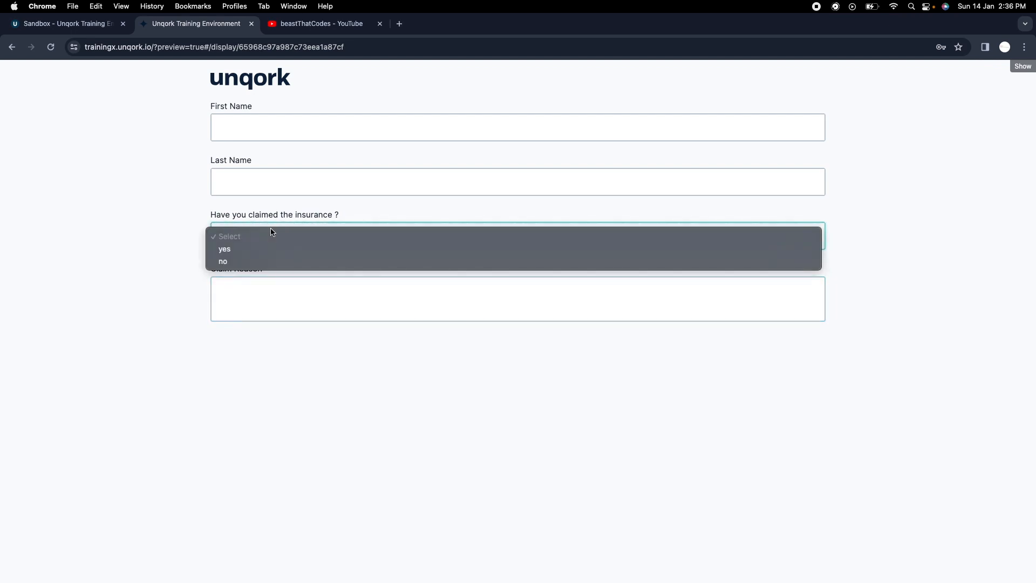
click(245, 249)
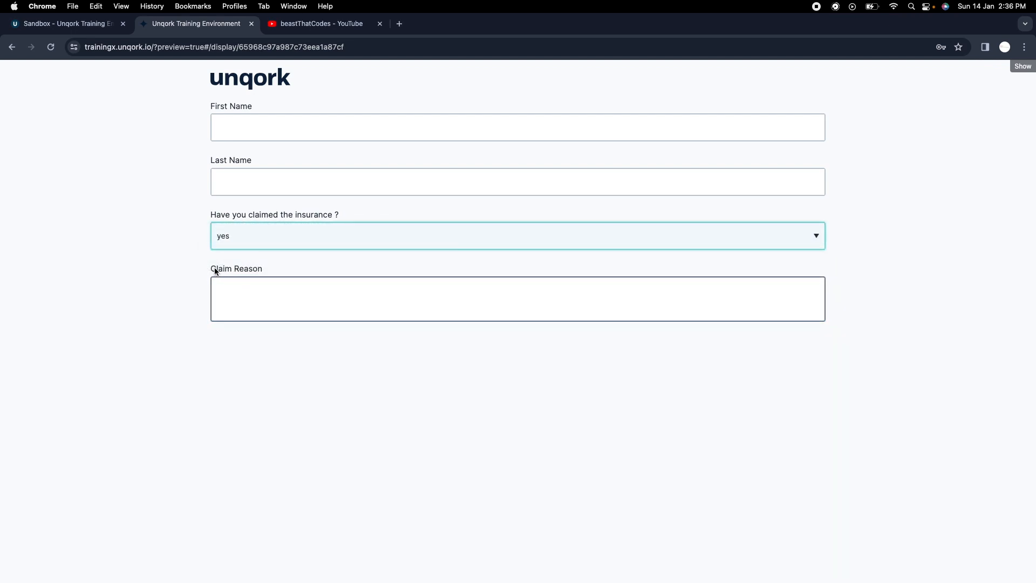
drag(209, 268, 669, 274)
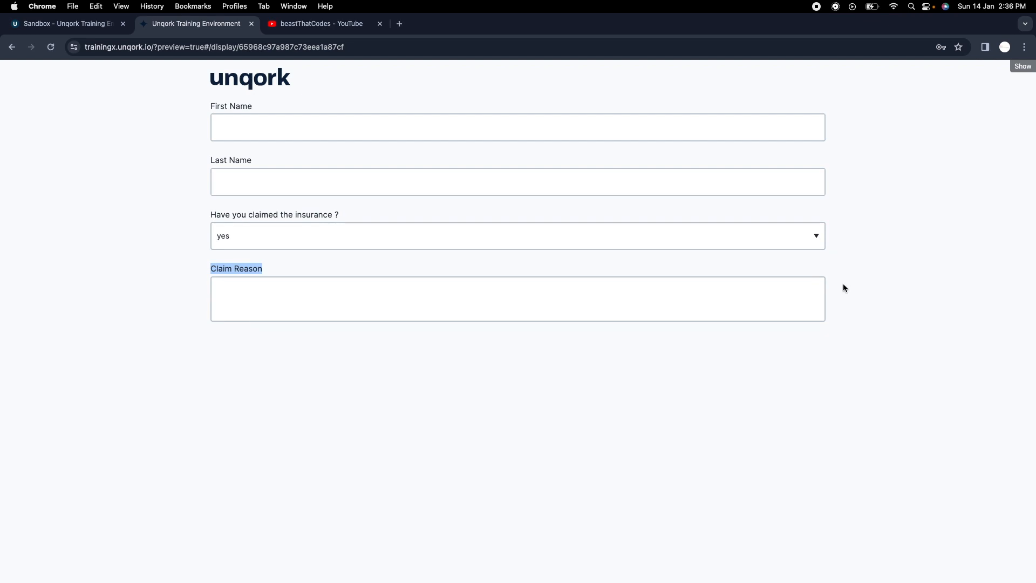
Change the previewed insurance claim answer to no and check the Claim Reason field again.
click(312, 242)
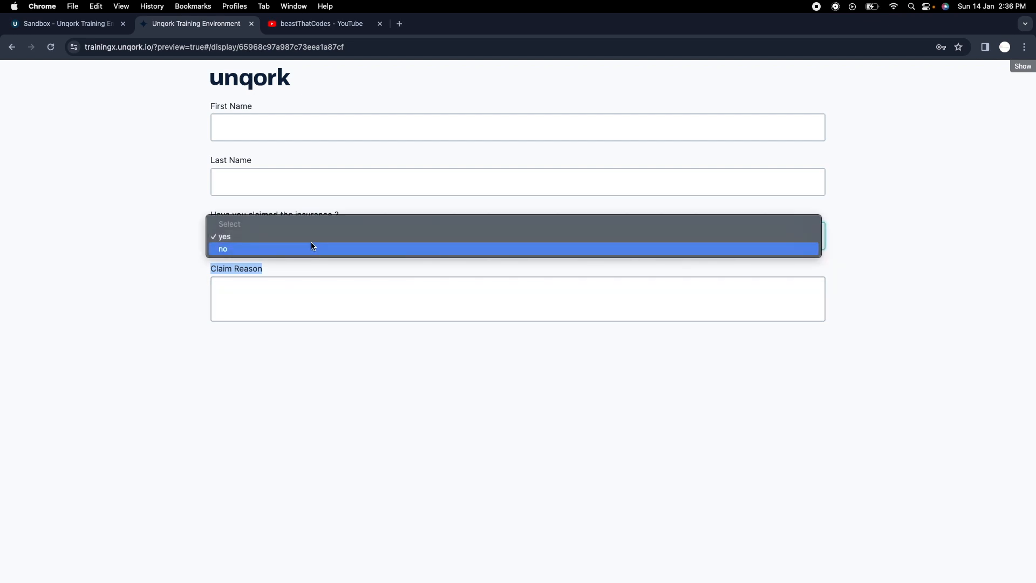
click(285, 250)
click(236, 289)
drag(209, 276, 676, 283)
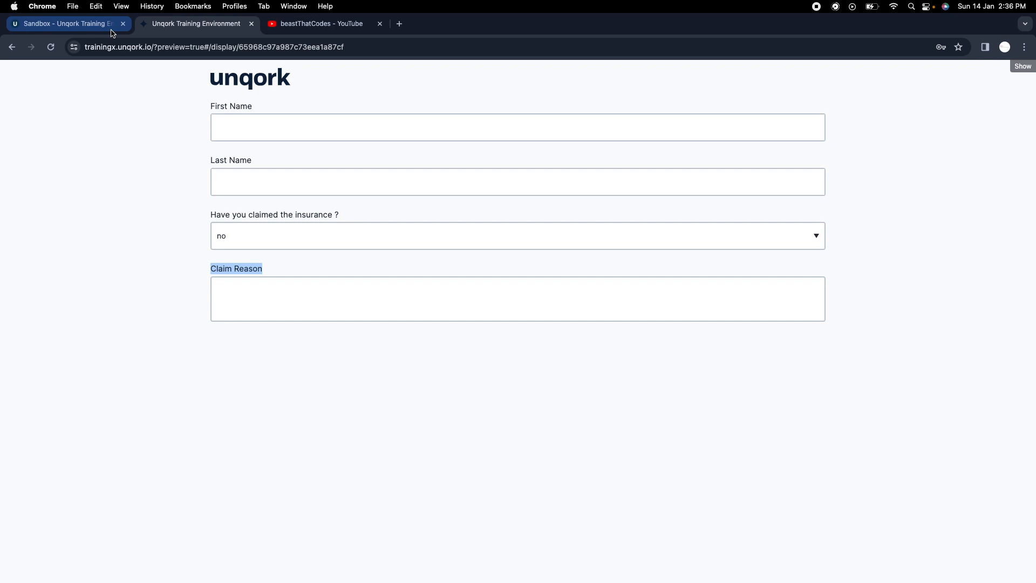
Return to the module editor, enable Hide Field for the Claim Reason text area, and save the module.
click(81, 24)
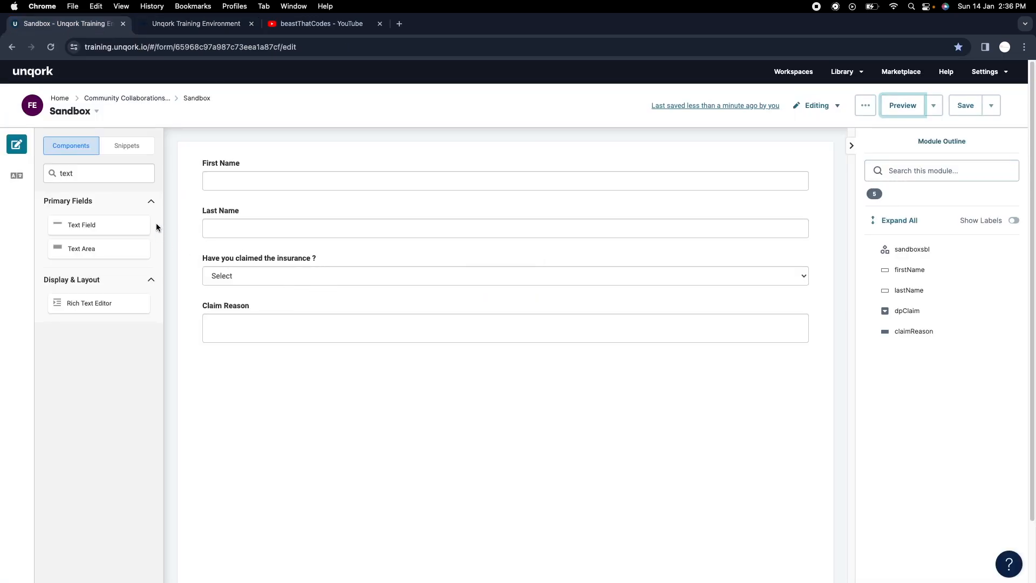
double_click(81, 173)
text(d)
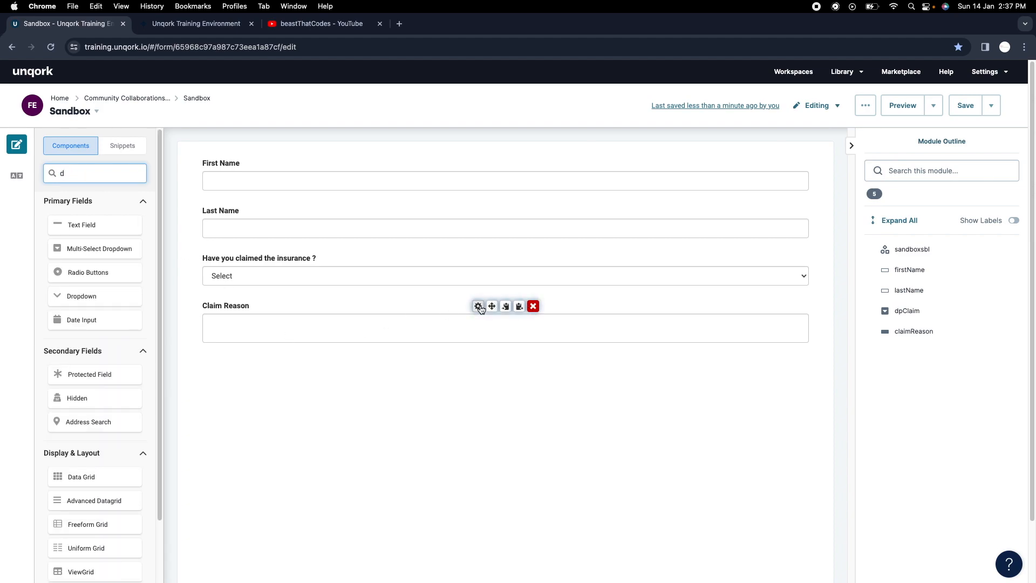
click(478, 306)
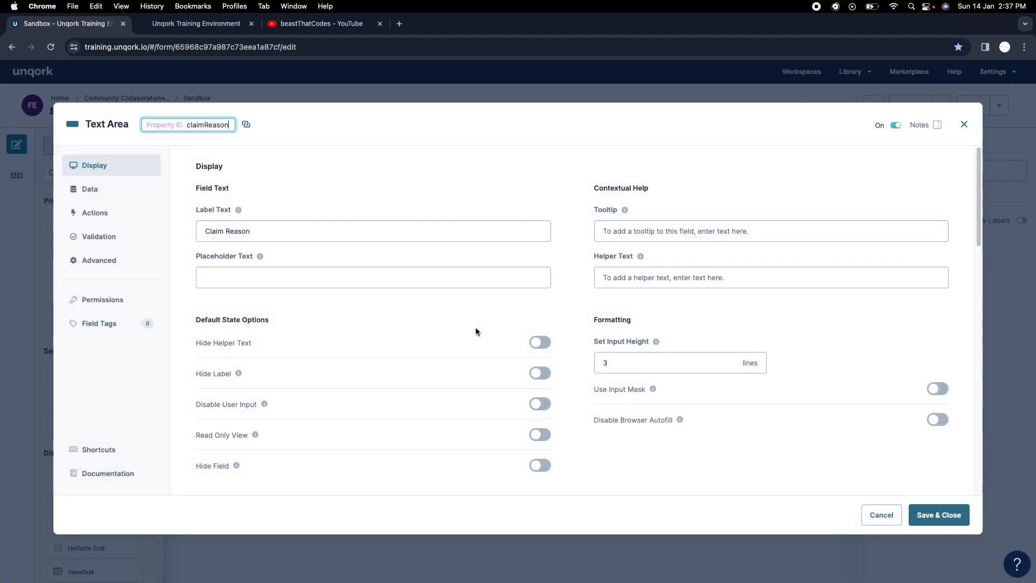
scroll(388, 378, down, 1)
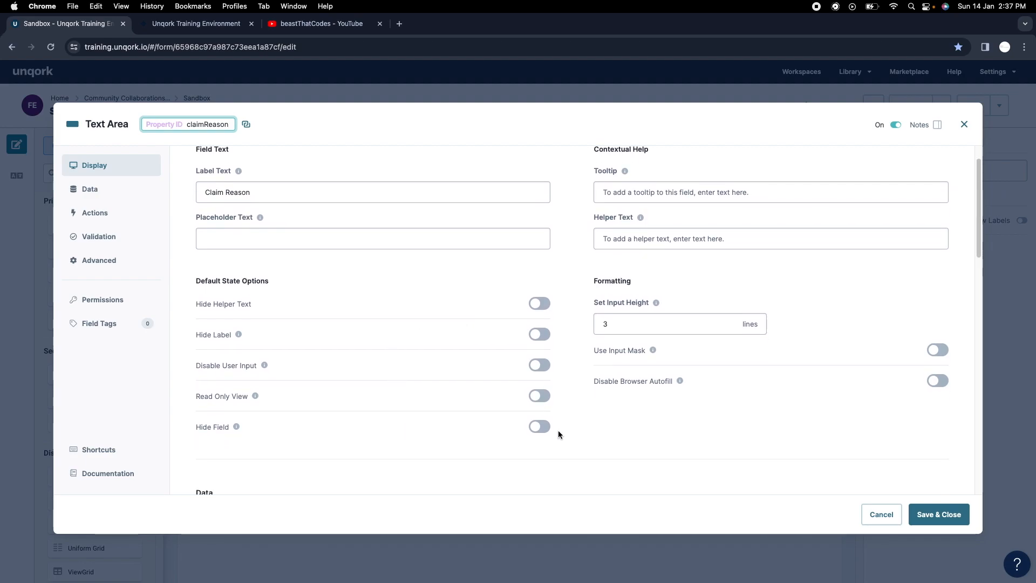
click(539, 426)
click(940, 514)
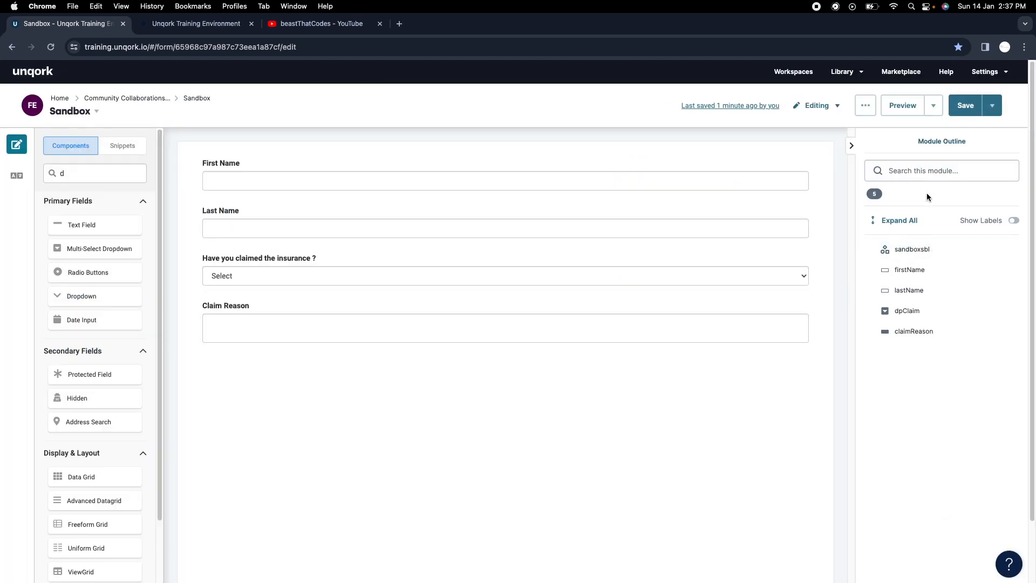
click(964, 106)
Reload the module preview to check the form with the Hide Field setting applied to Claim Reason.
click(196, 23)
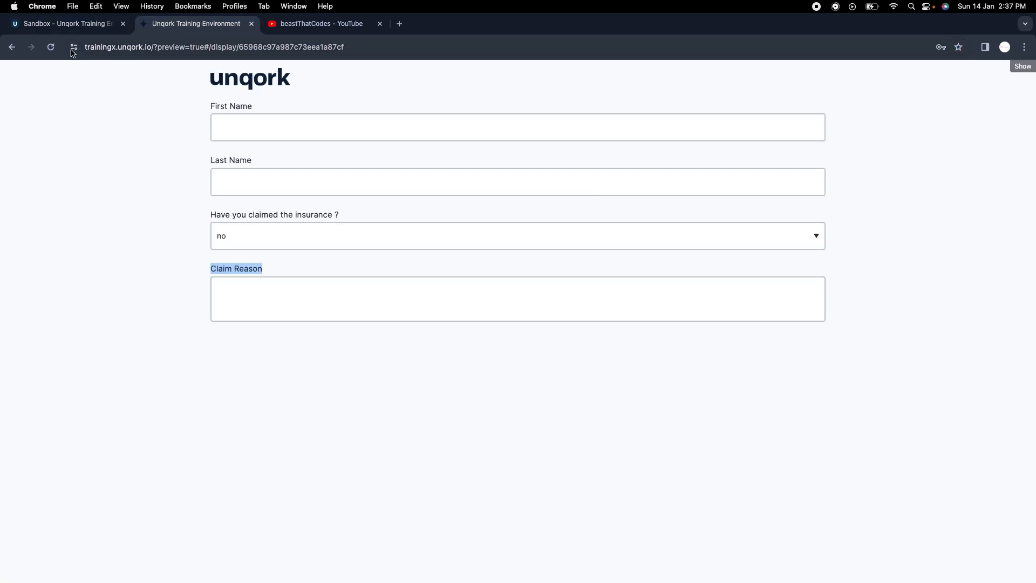
click(51, 47)
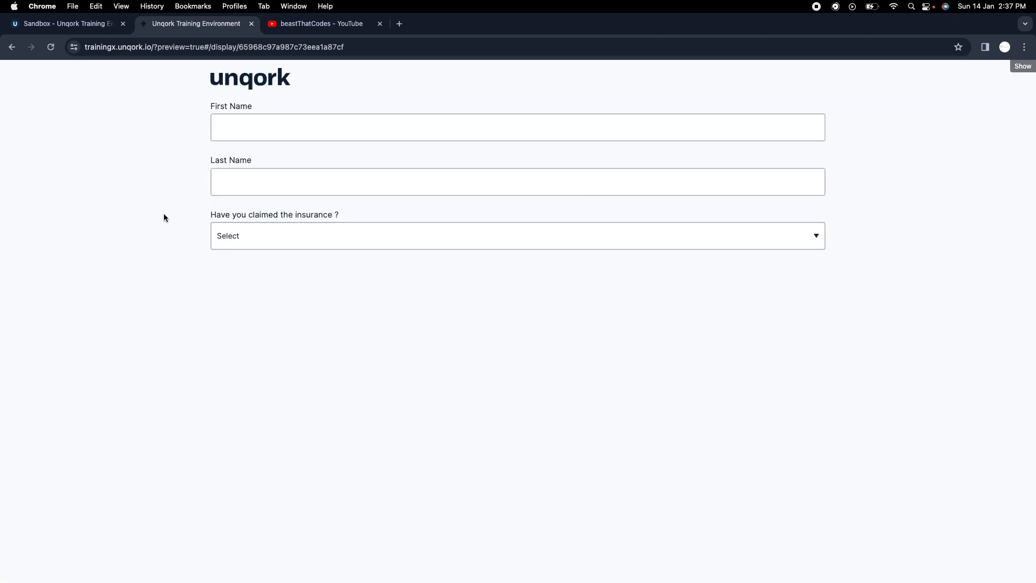
Return to the module editor, search the components for "de", and add a Decisions component to the canvas.
click(64, 24)
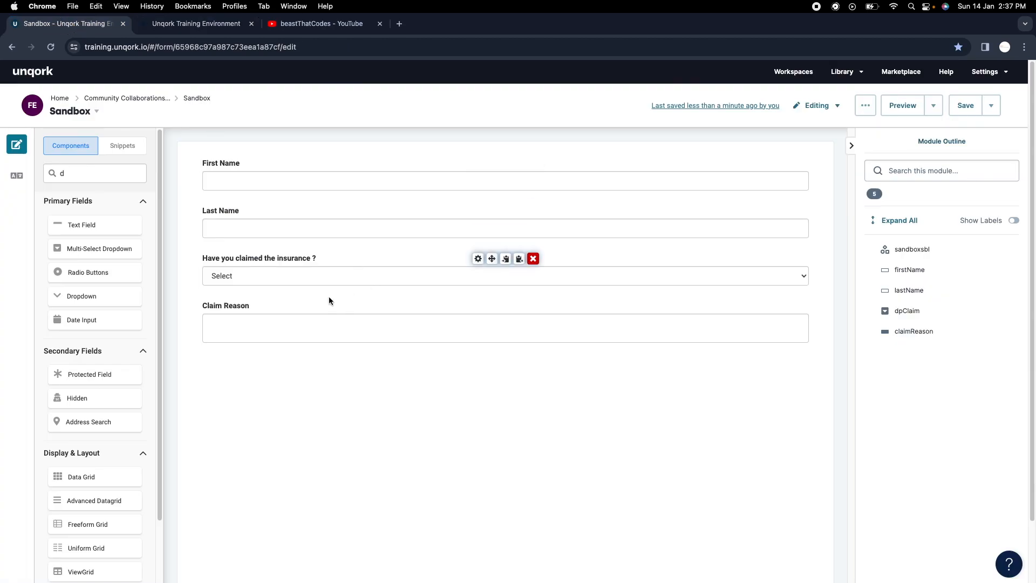
click(105, 173)
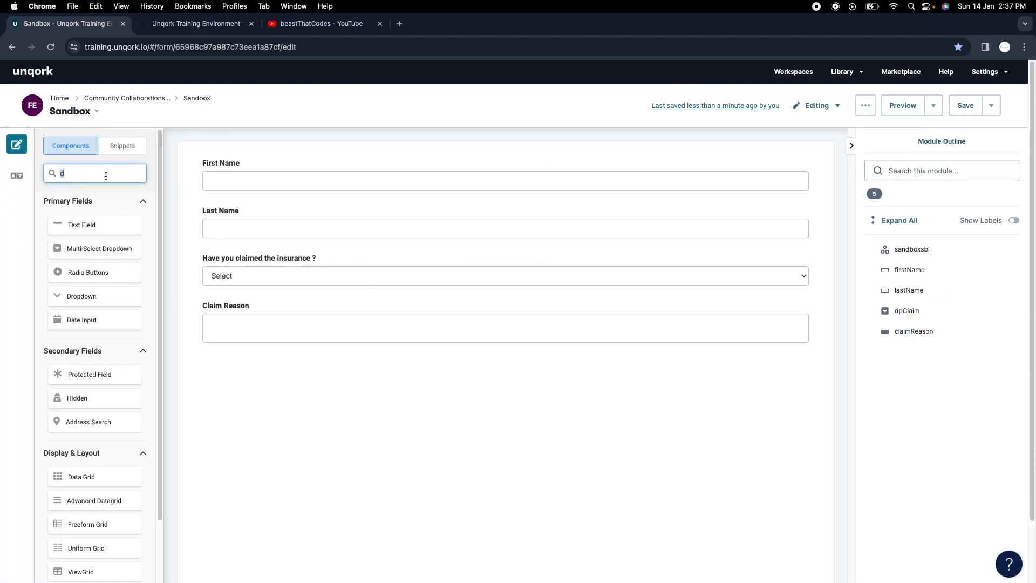
drag(99, 281, 326, 308)
Set both the Property ID and the Canvas Label Text of the Decisions component to ruleShowClaimReason.
double_click(248, 128)
click(253, 127)
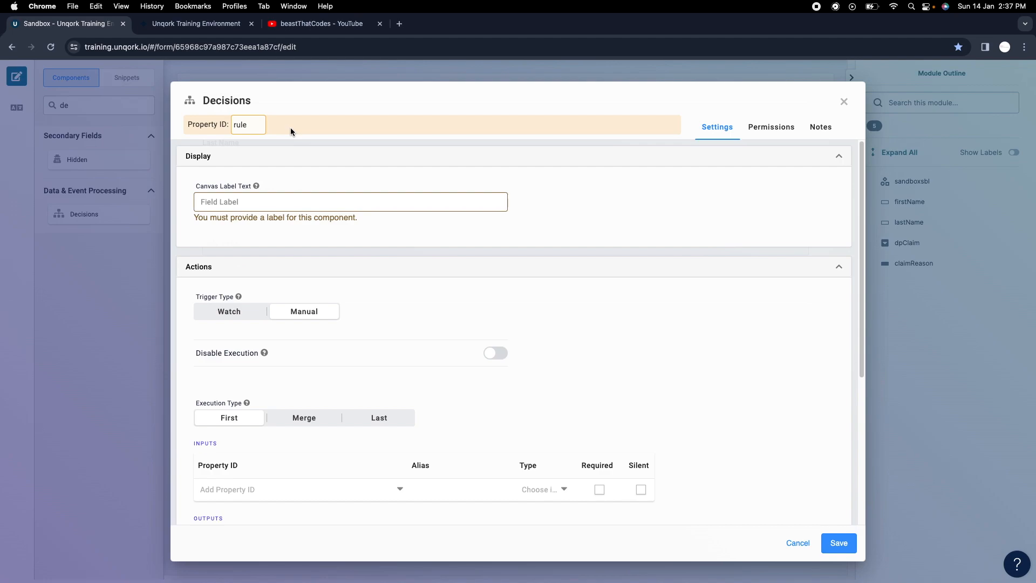
text(ShowClaimReason)
key(super+a)
key(super+c)
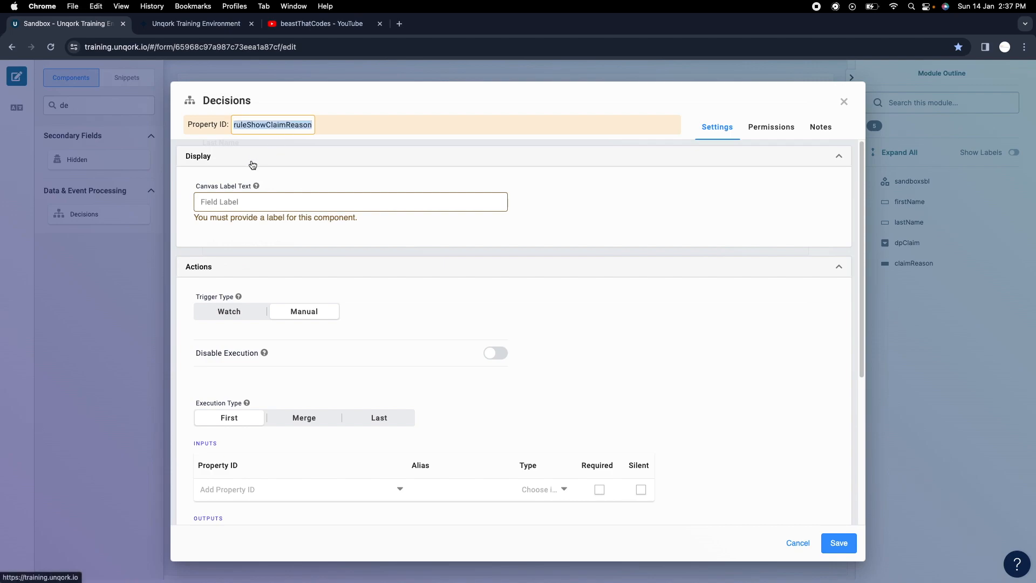
click(243, 201)
key(super+v)
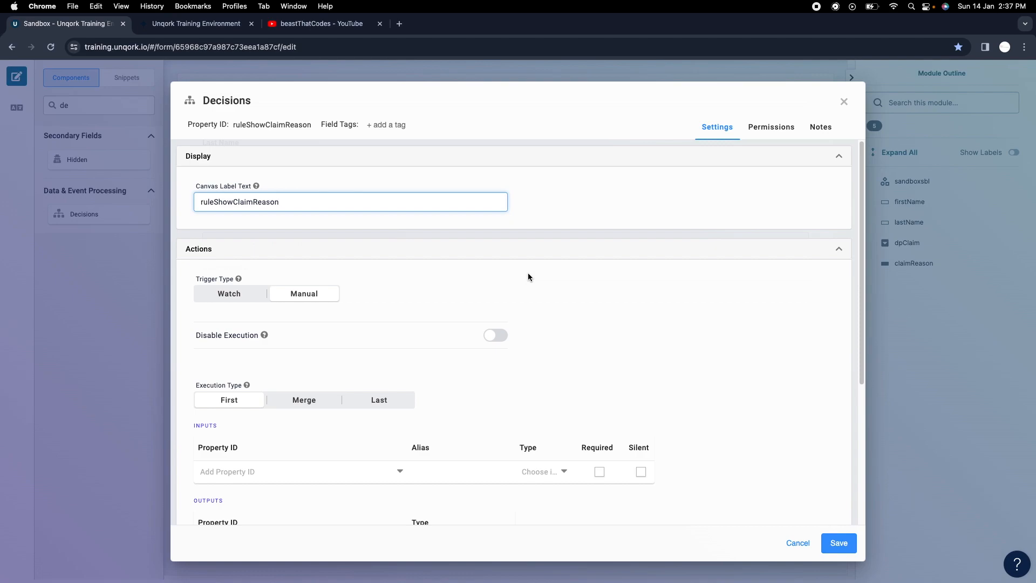
Add dpClaim as an input of the Decisions component with the type exact.
scroll(537, 285, down, 1)
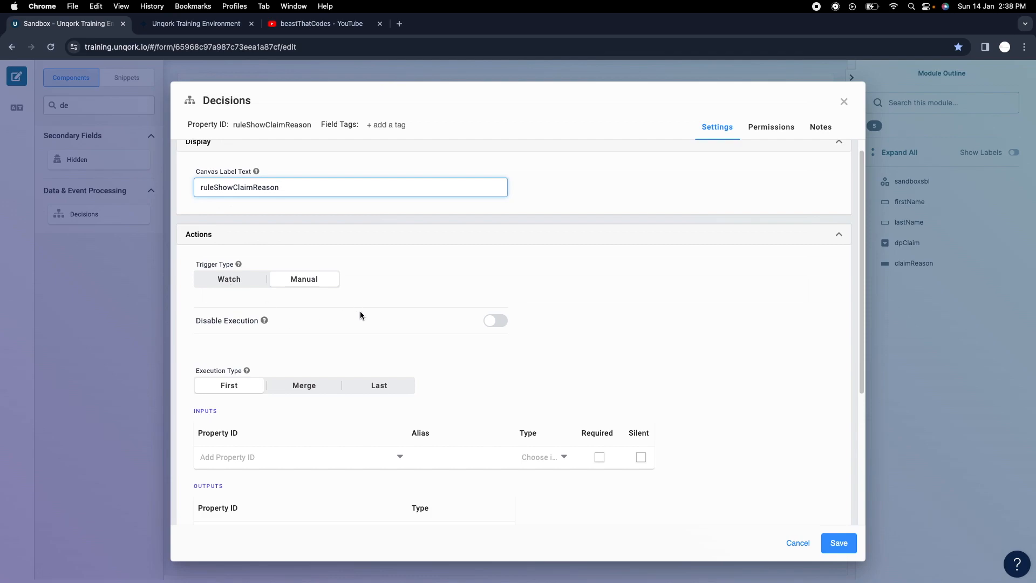
scroll(261, 286, down, 1)
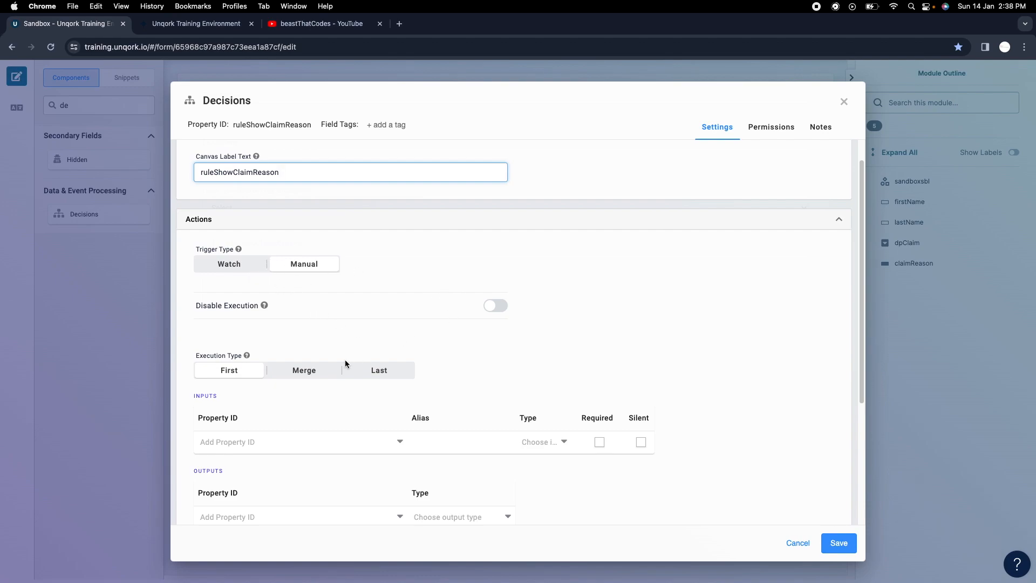
click(237, 443)
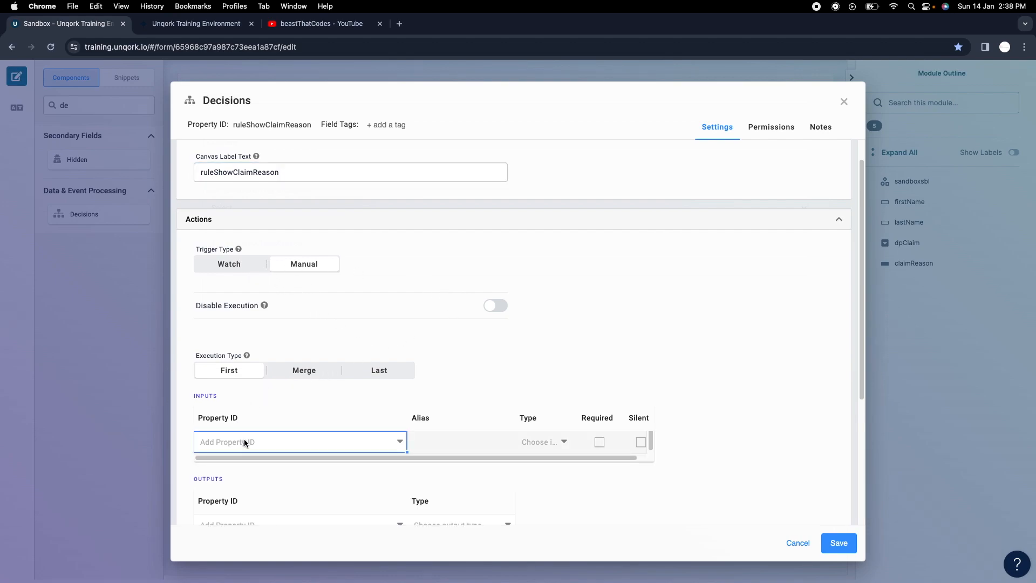
click(248, 441)
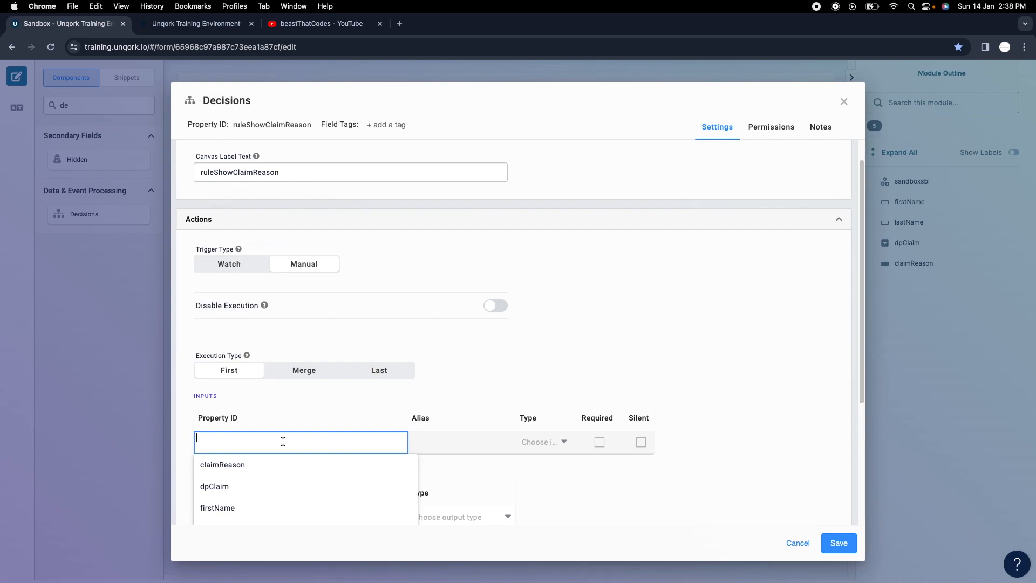
text(dp)
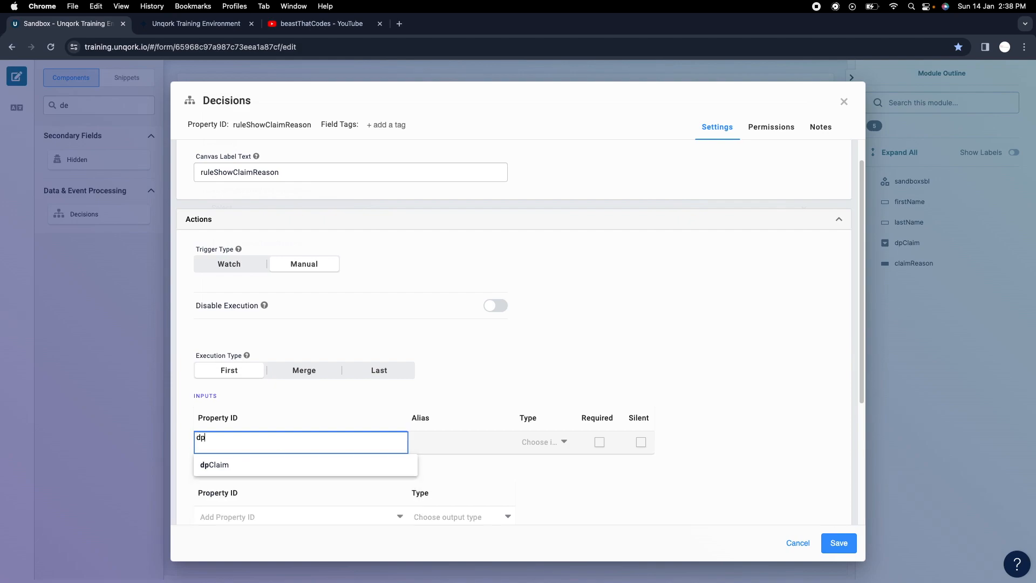
text(Claim)
click(241, 462)
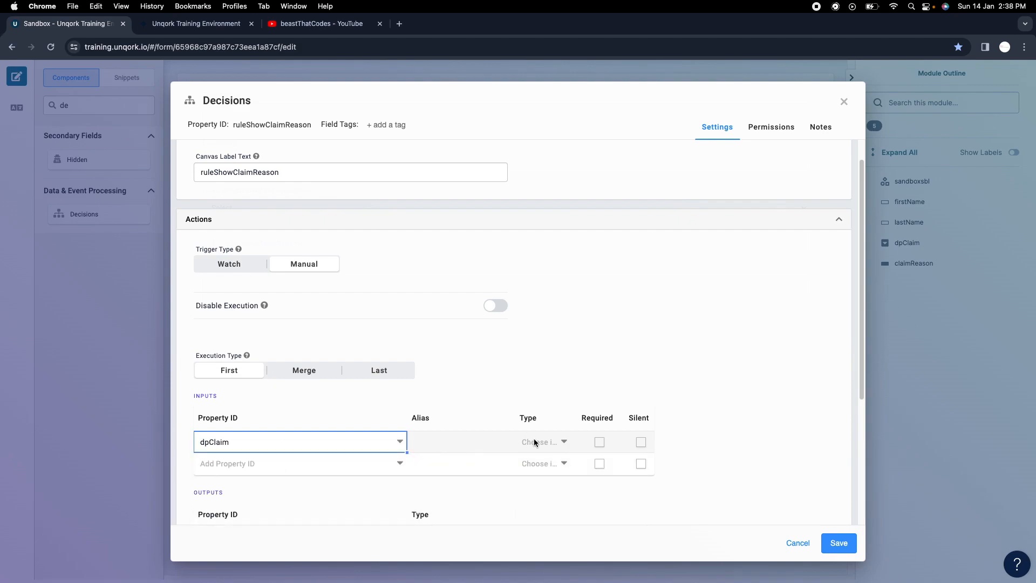
click(558, 443)
click(546, 465)
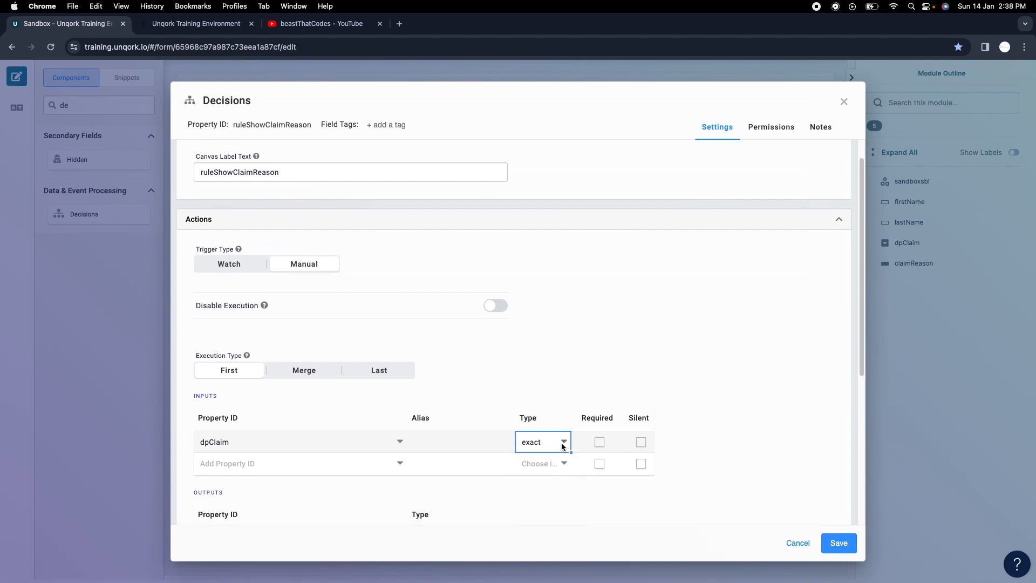
scroll(374, 493, down, 1)
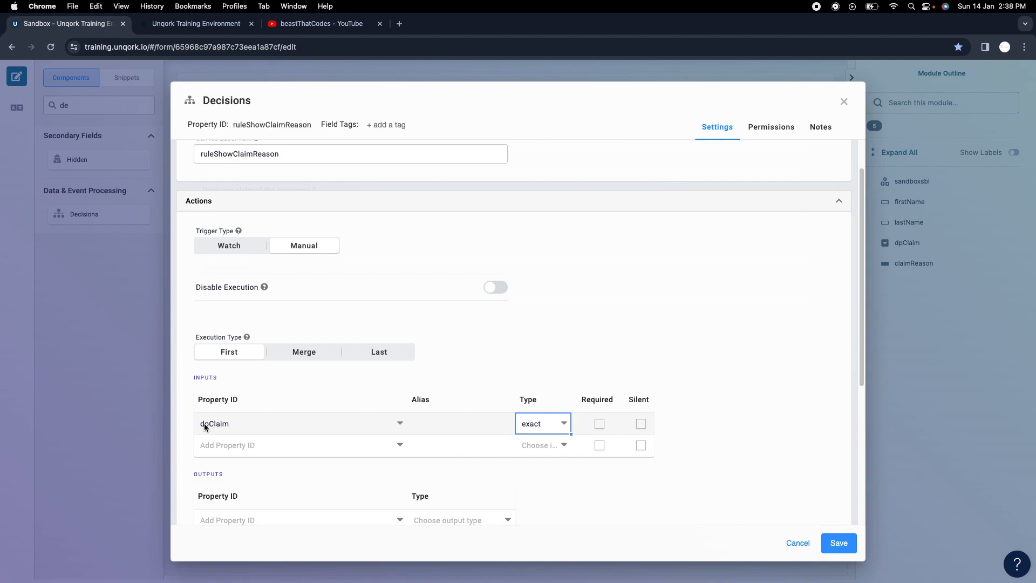
click(561, 428)
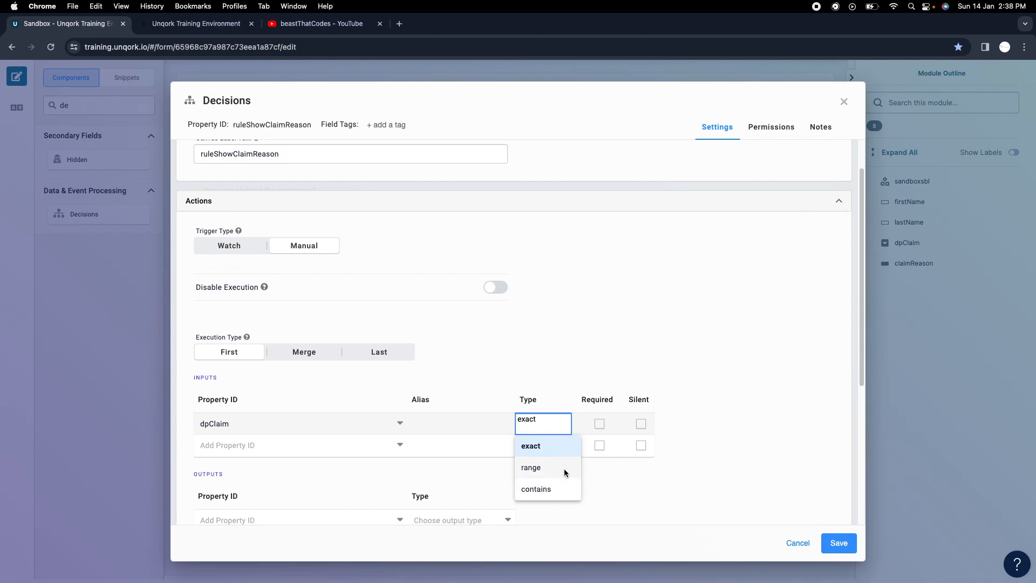
click(718, 404)
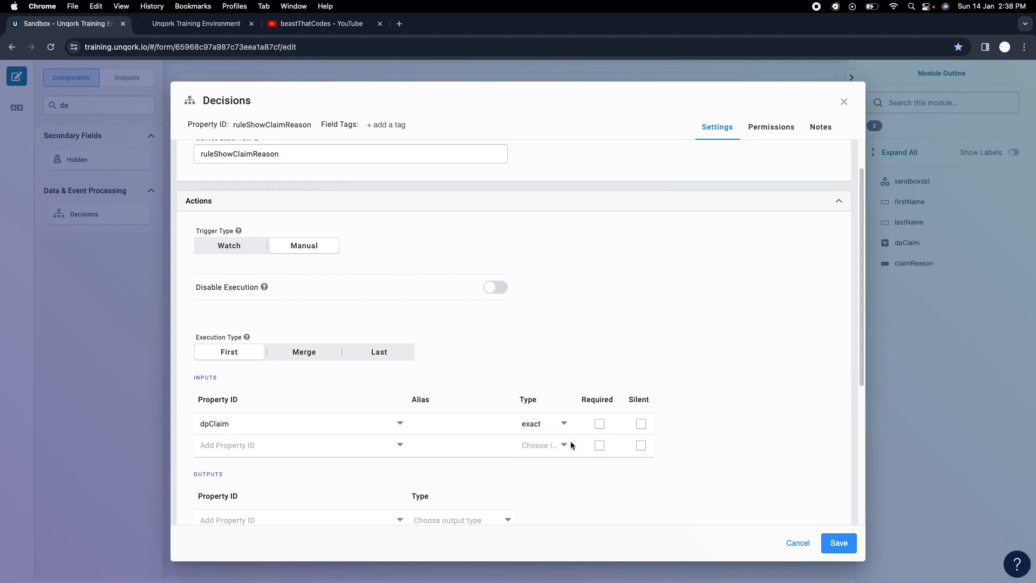
Add claimReason as an output property of the Decisions component.
scroll(504, 453, down, 4)
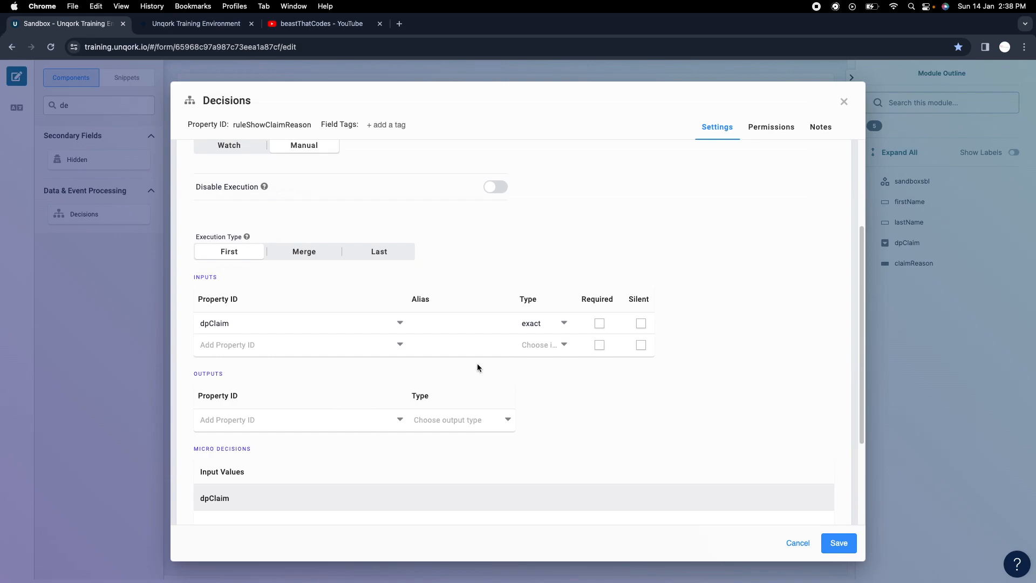
click(231, 415)
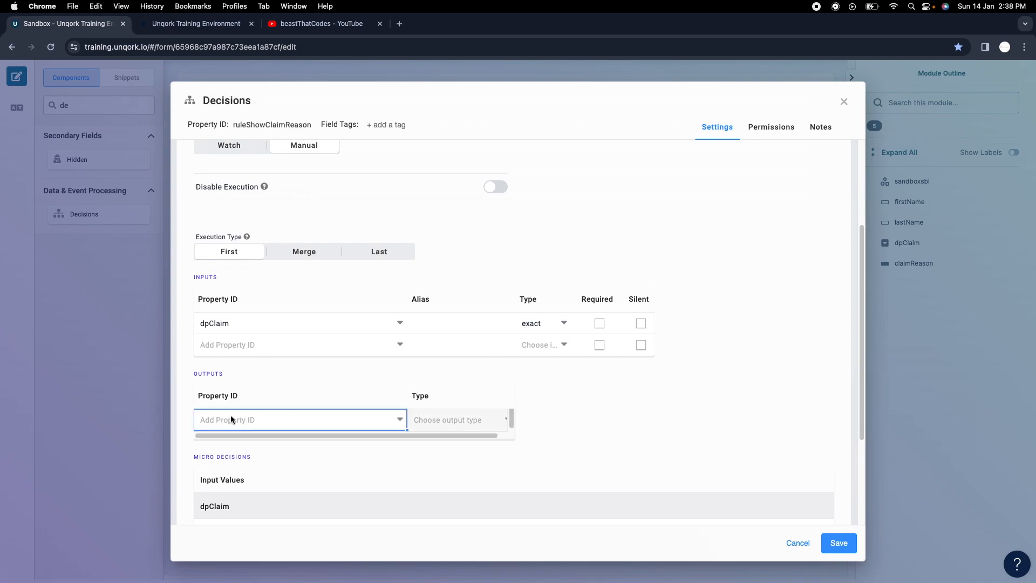
click(619, 397)
click(265, 419)
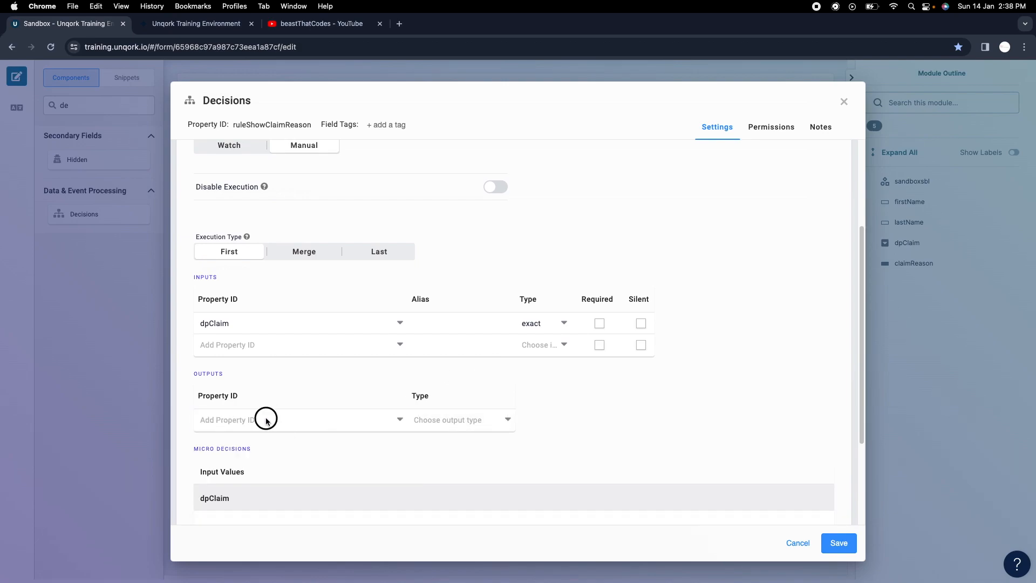
click(331, 383)
click(260, 323)
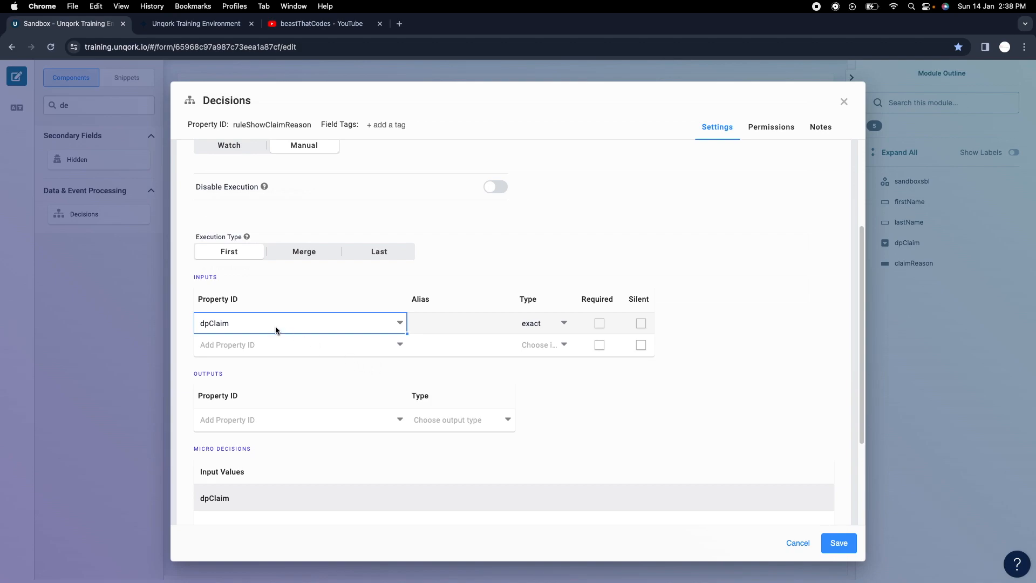
click(279, 426)
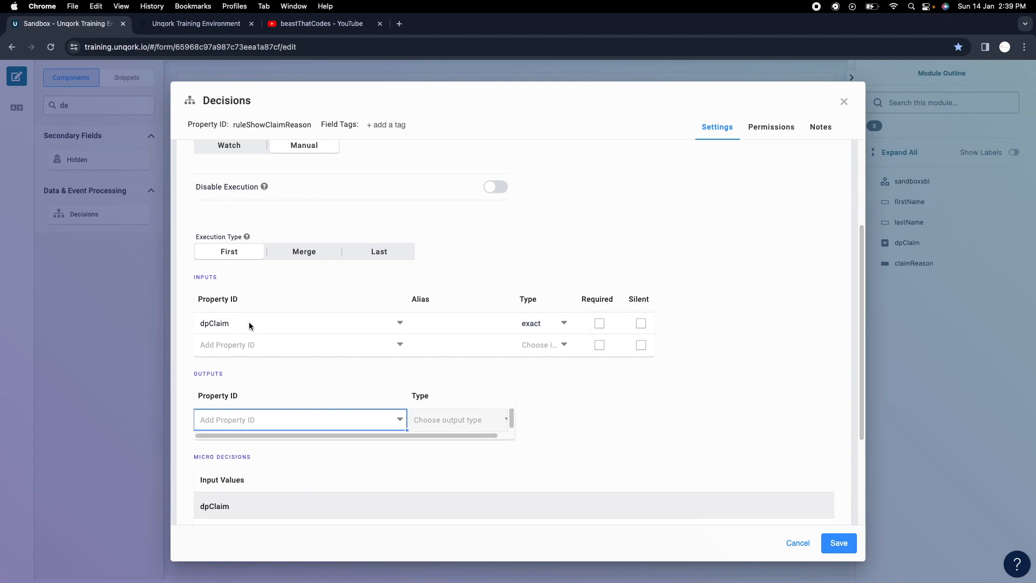
click(259, 420)
text(cla)
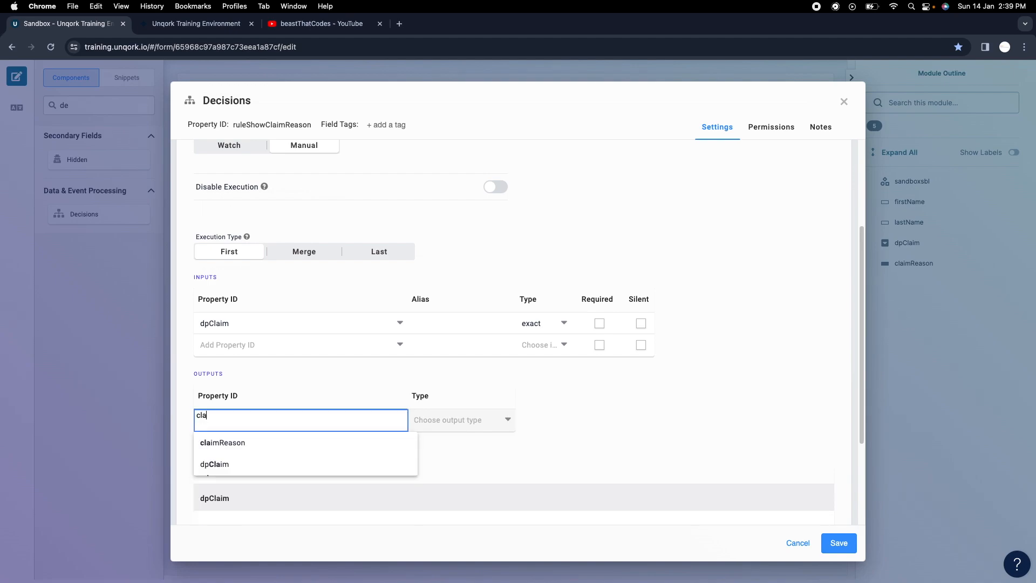
click(238, 442)
click(475, 419)
click(588, 421)
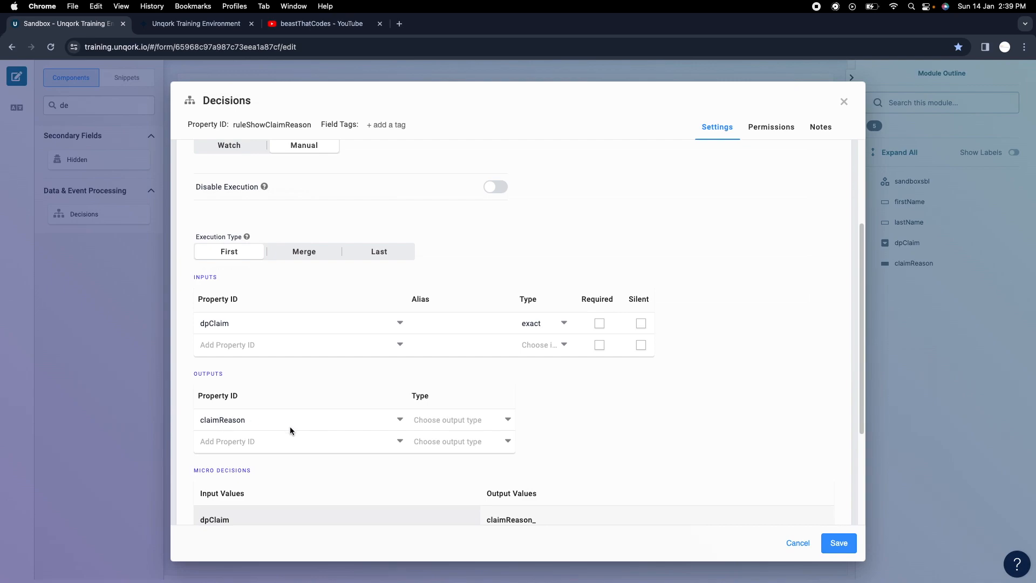
Examine the output types available for the claimReason output.
click(507, 419)
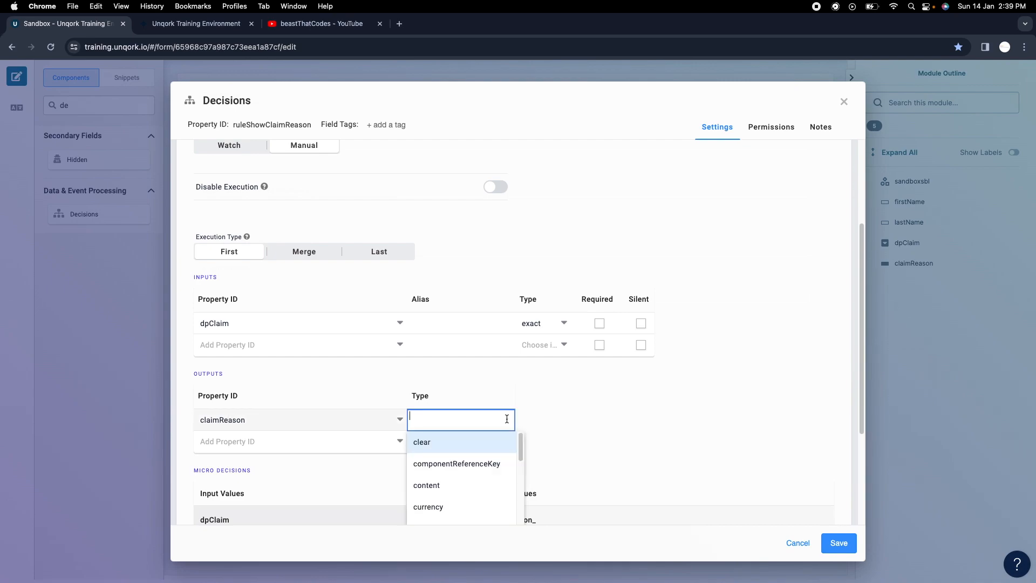
scroll(588, 432, down, 1)
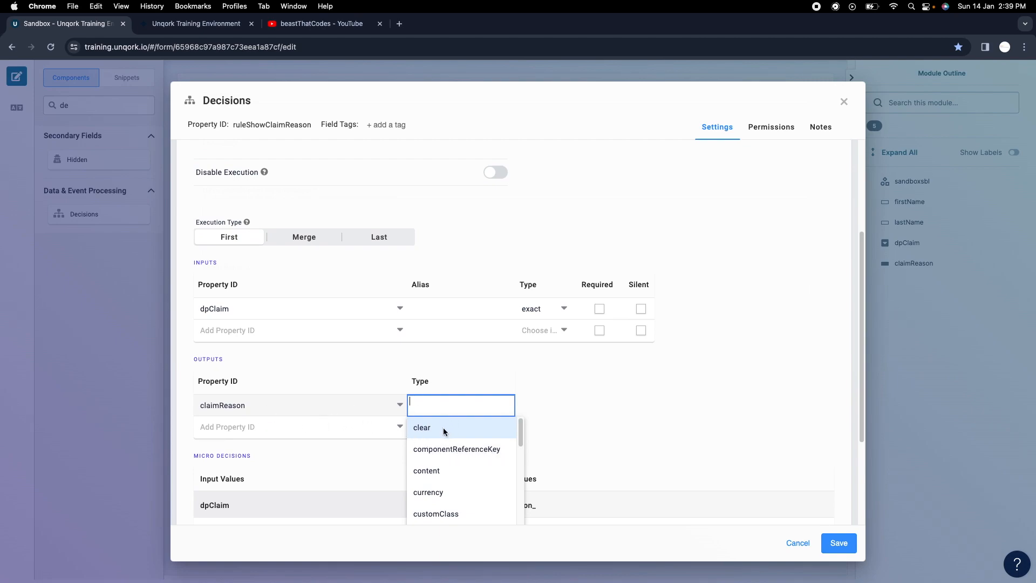
scroll(485, 484, down, 2)
scroll(476, 502, down, 5)
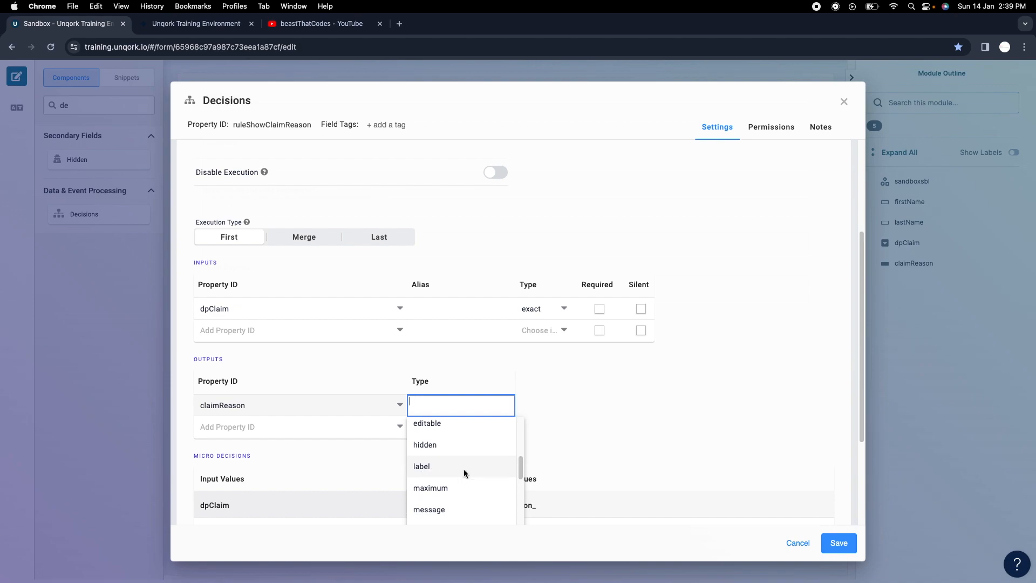
scroll(464, 469, down, 3)
scroll(669, 383, down, 3)
scroll(460, 354, down, 2)
scroll(477, 377, up, 10)
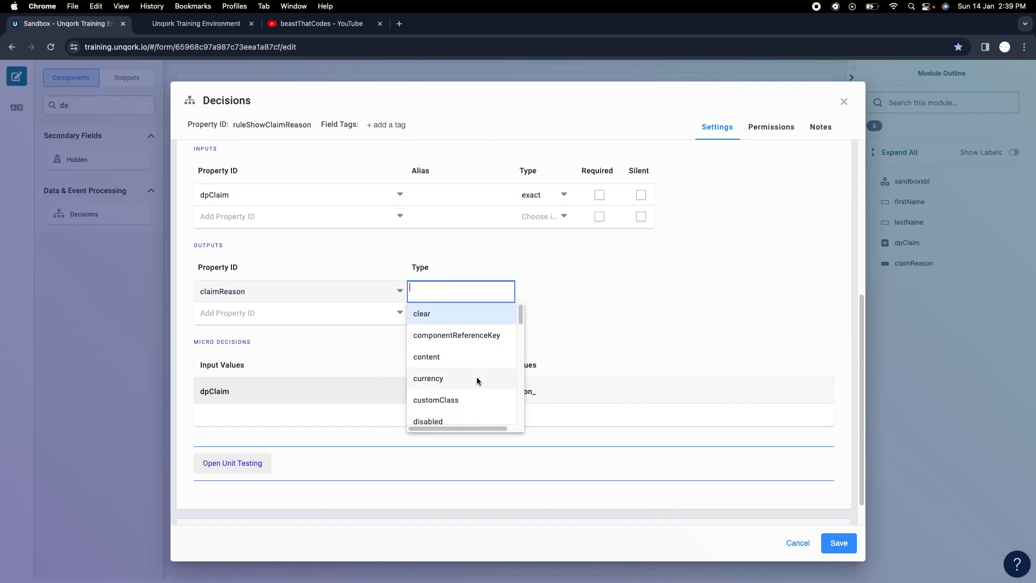
scroll(478, 376, down, 8)
scroll(484, 376, down, 5)
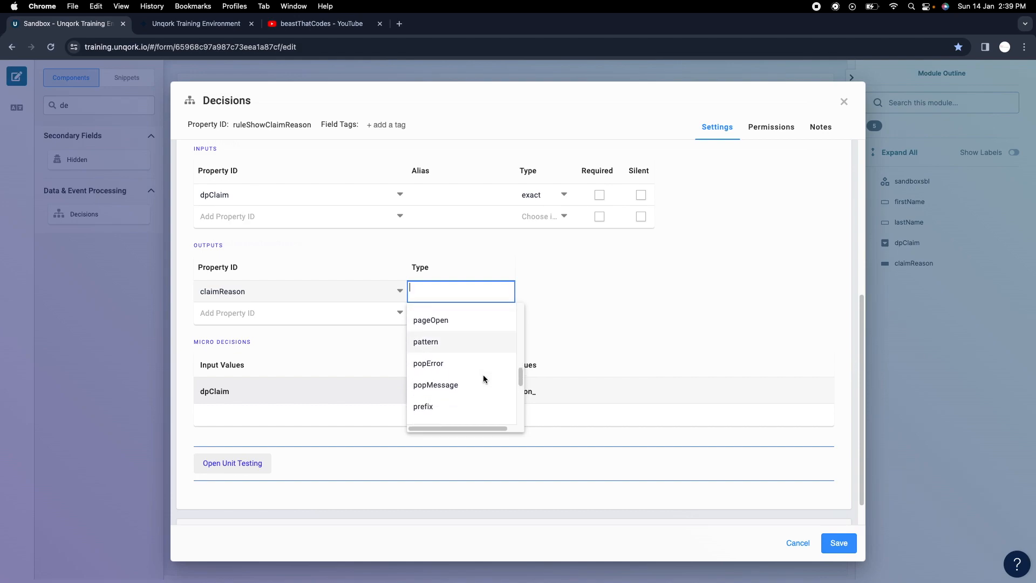
scroll(483, 376, down, 8)
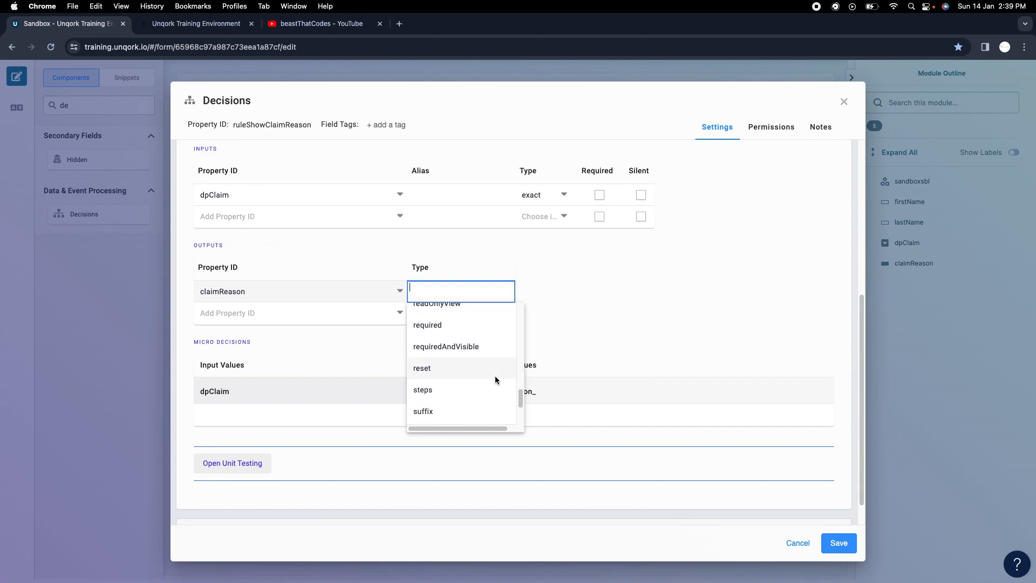
scroll(478, 385, down, 2)
scroll(476, 374, up, 6)
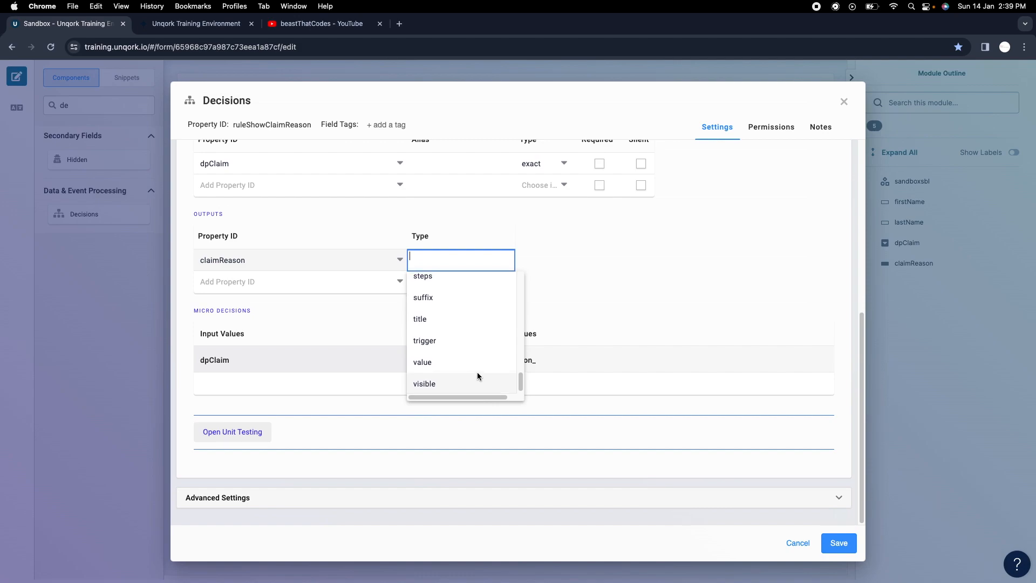
scroll(477, 371, up, 10)
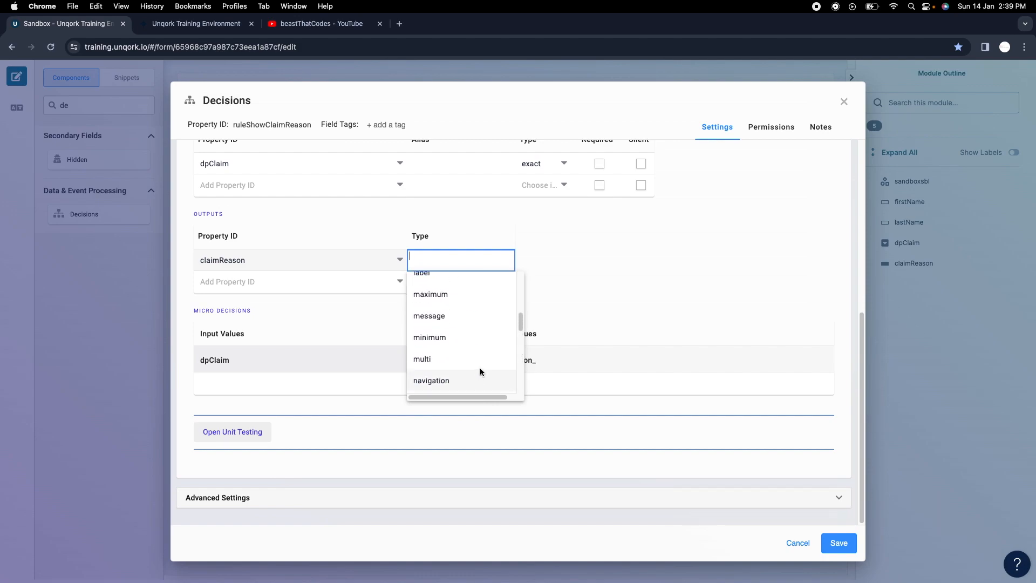
scroll(485, 357, up, 3)
scroll(485, 358, down, 5)
scroll(485, 359, down, 6)
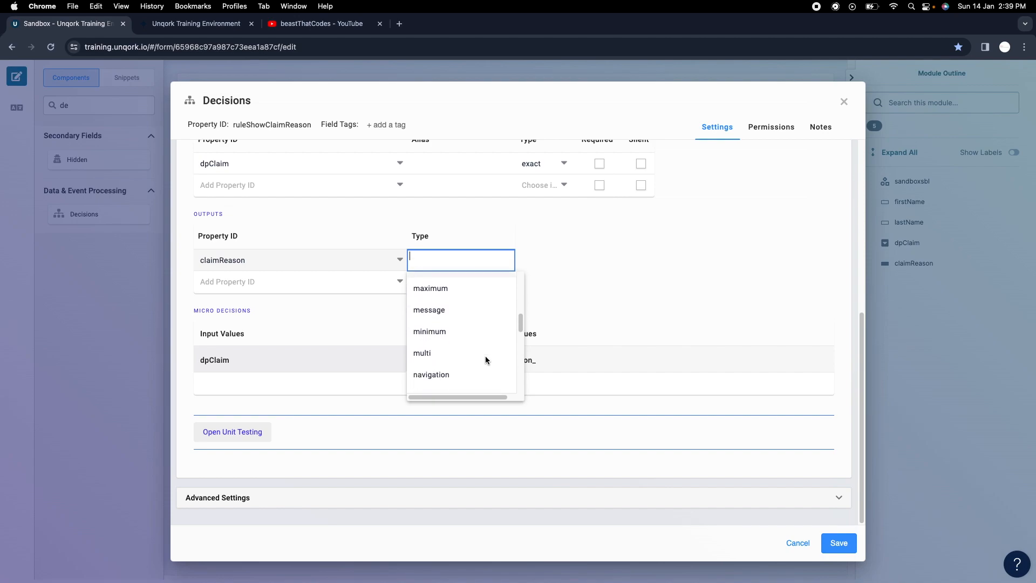
scroll(485, 358, down, 10)
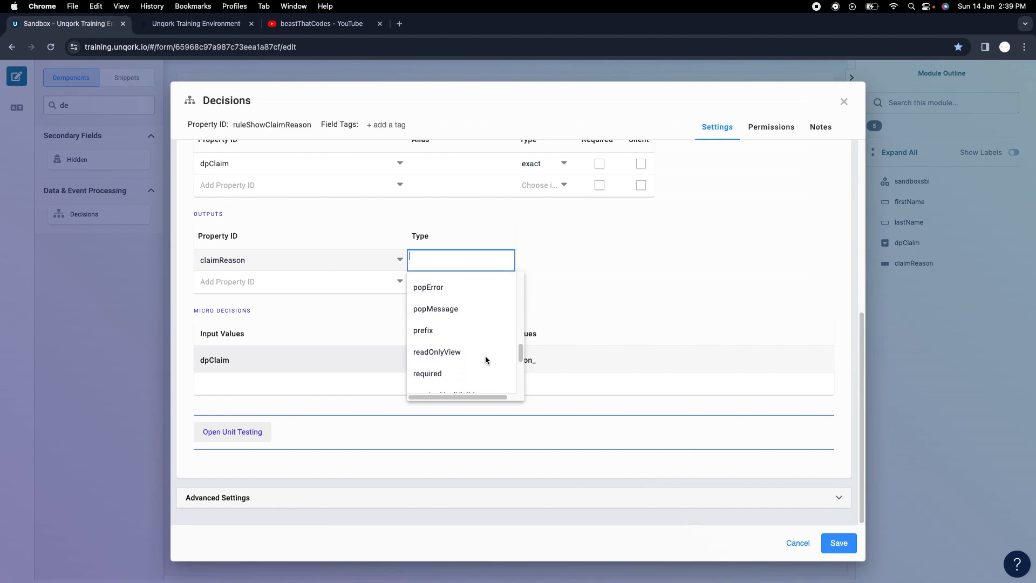
scroll(484, 357, up, 15)
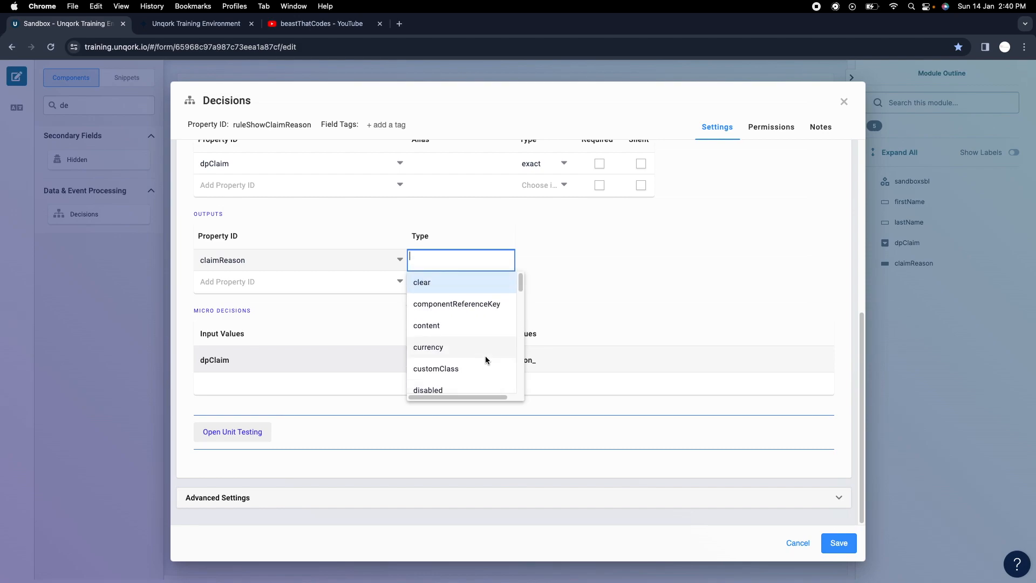
Set the output type of claimReason to hidden.
text(hi)
click(433, 380)
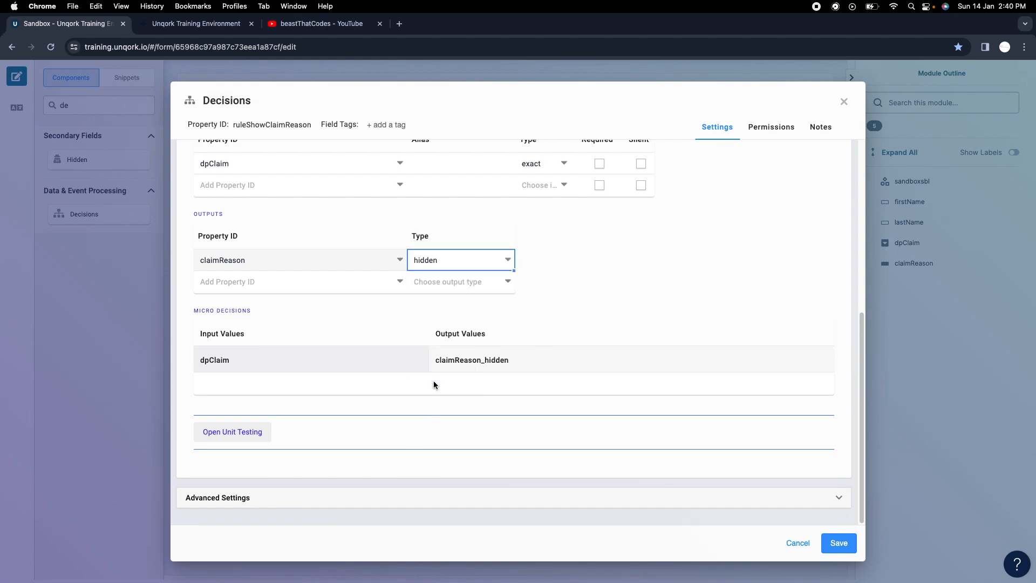
click(653, 312)
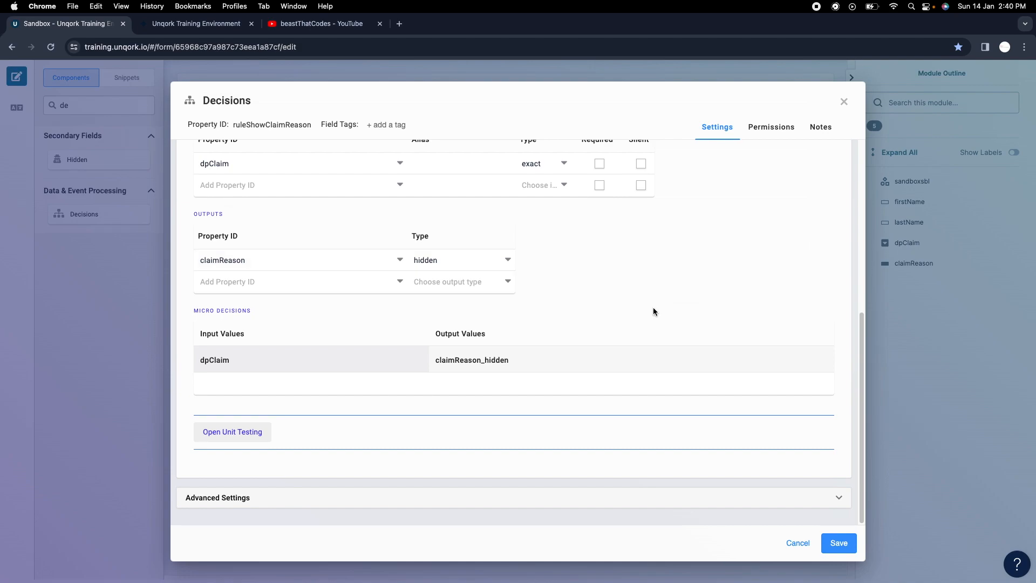
Add yes and no as the two dpClaim input values in the micro decisions table.
click(269, 382)
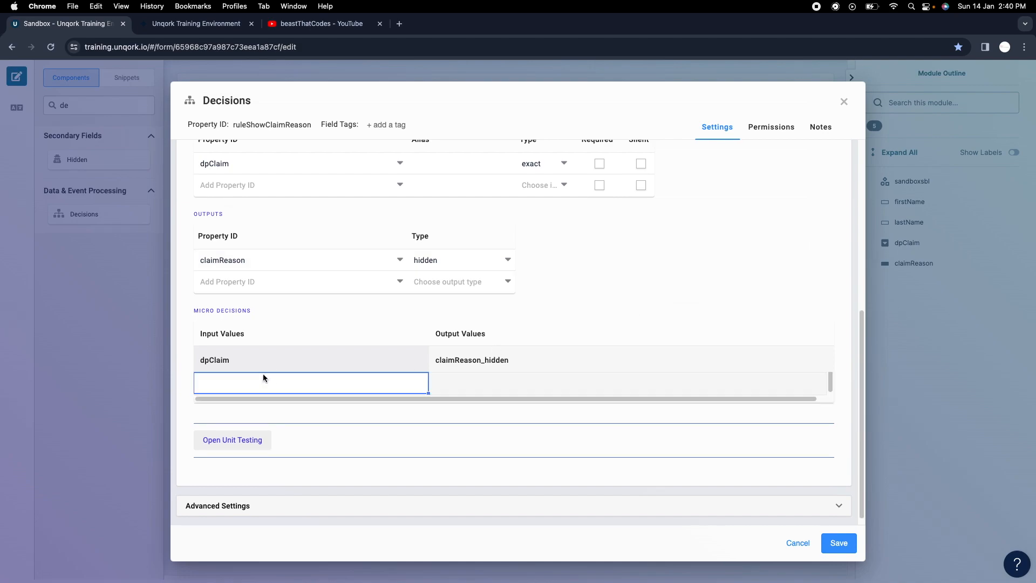
click(198, 312)
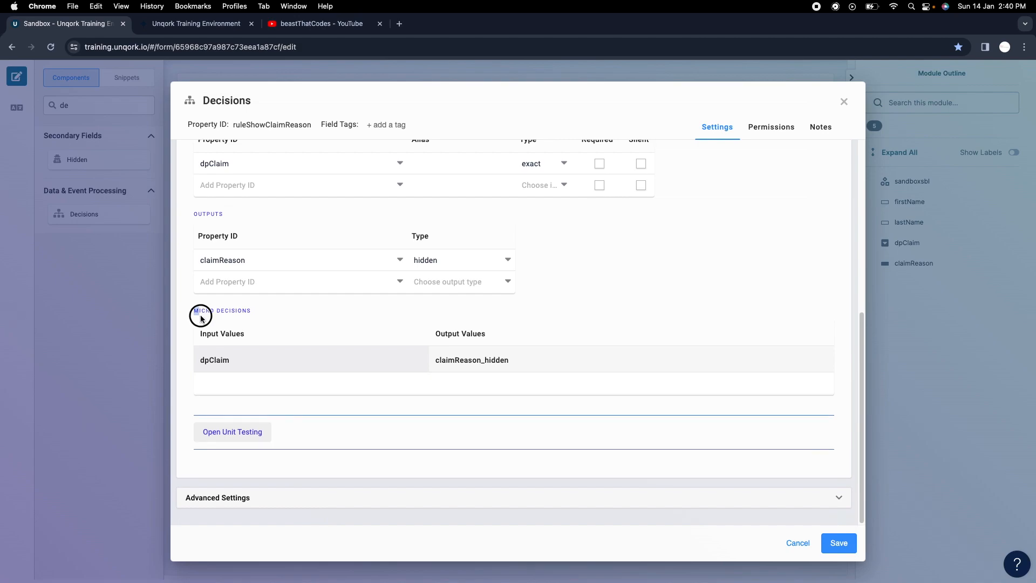
click(292, 387)
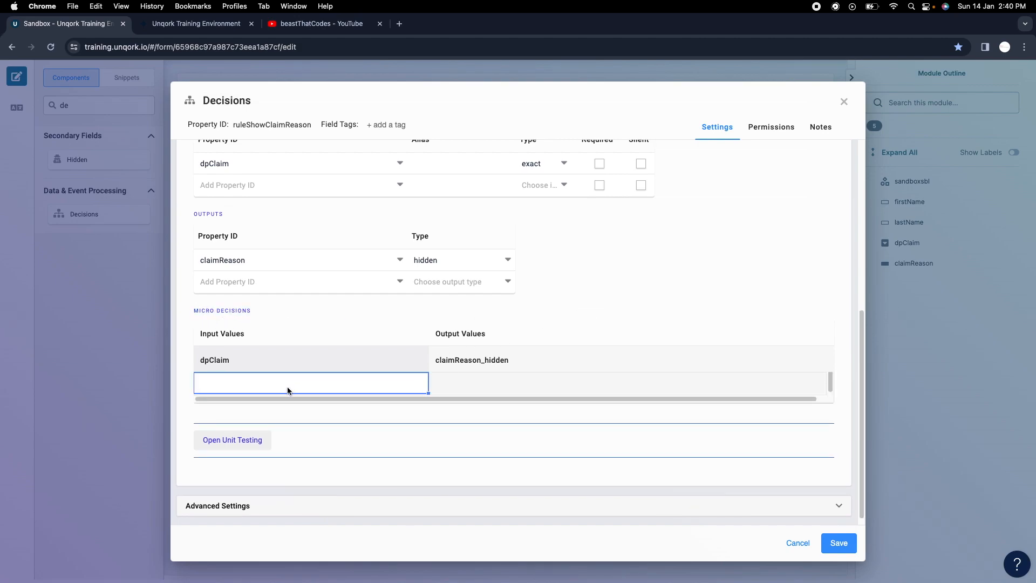
double_click(287, 387)
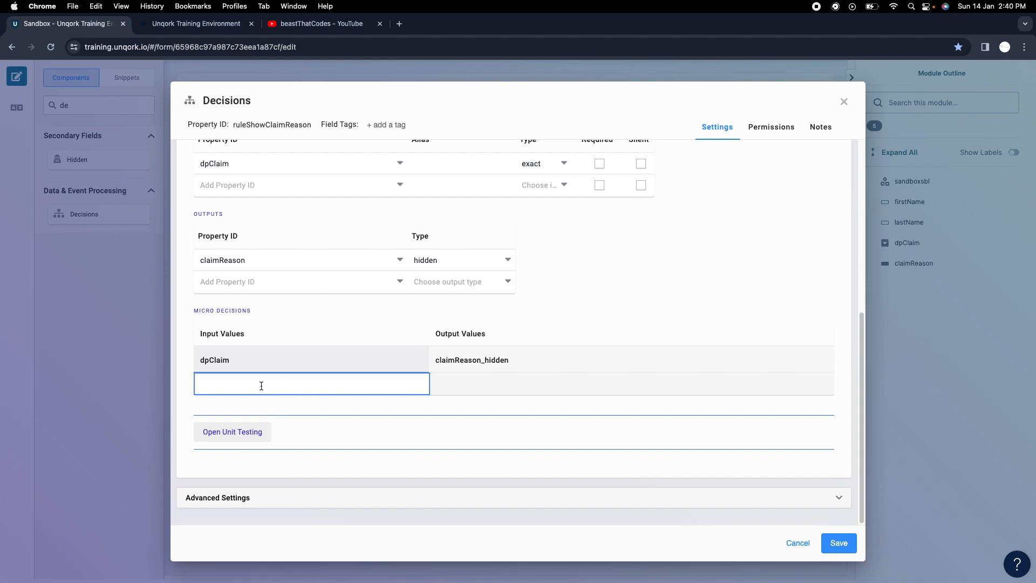
text(yes)
click(636, 318)
click(306, 402)
text(no)
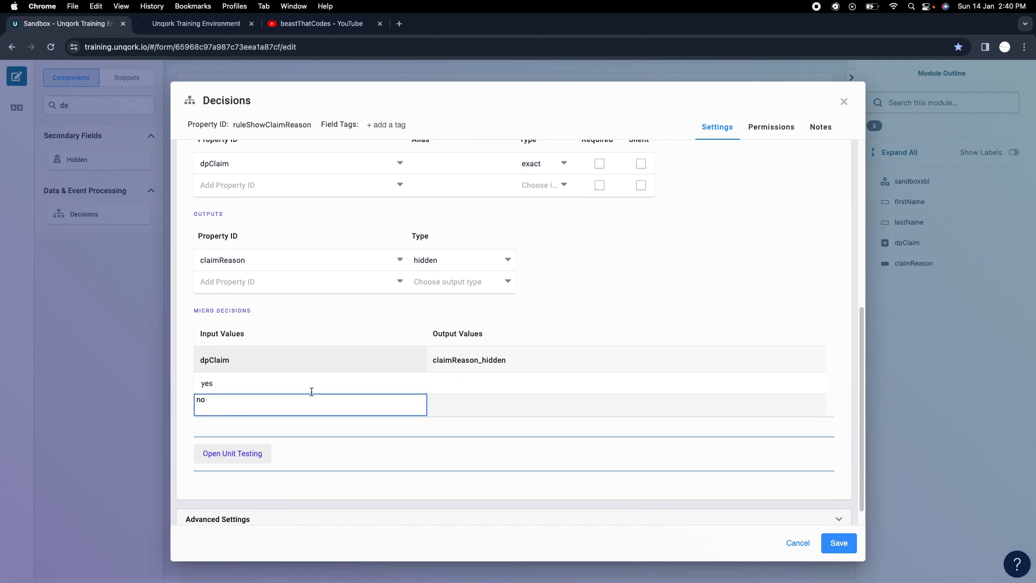
click(562, 309)
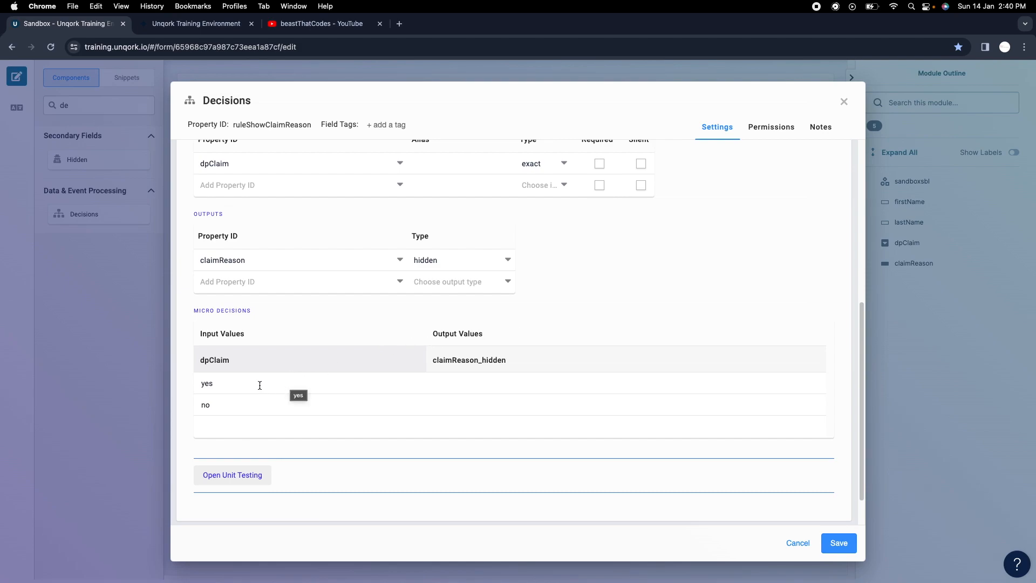
Set the claimReason_hidden output value to no for the dpClaim value yes.
click(228, 382)
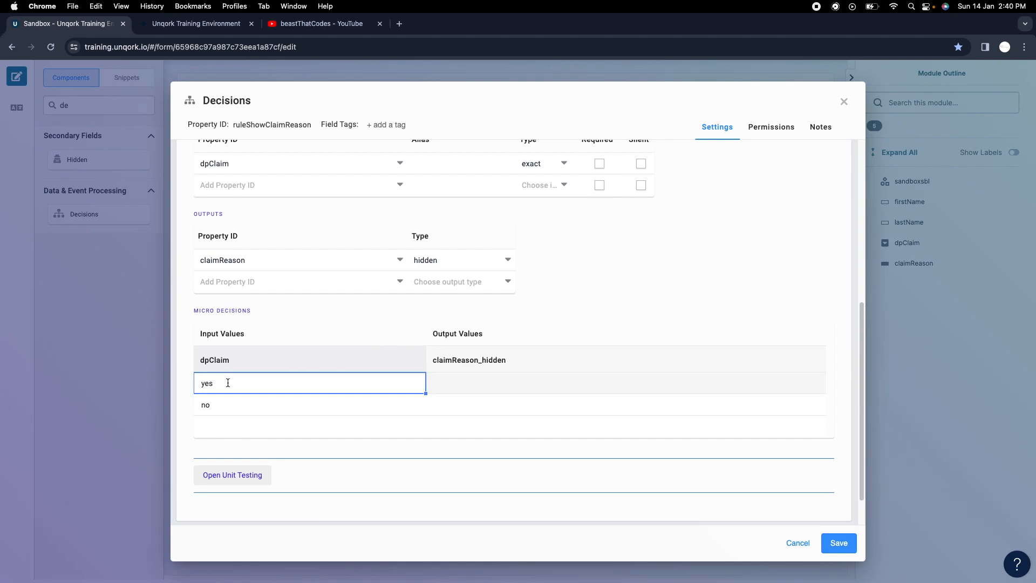
click(234, 404)
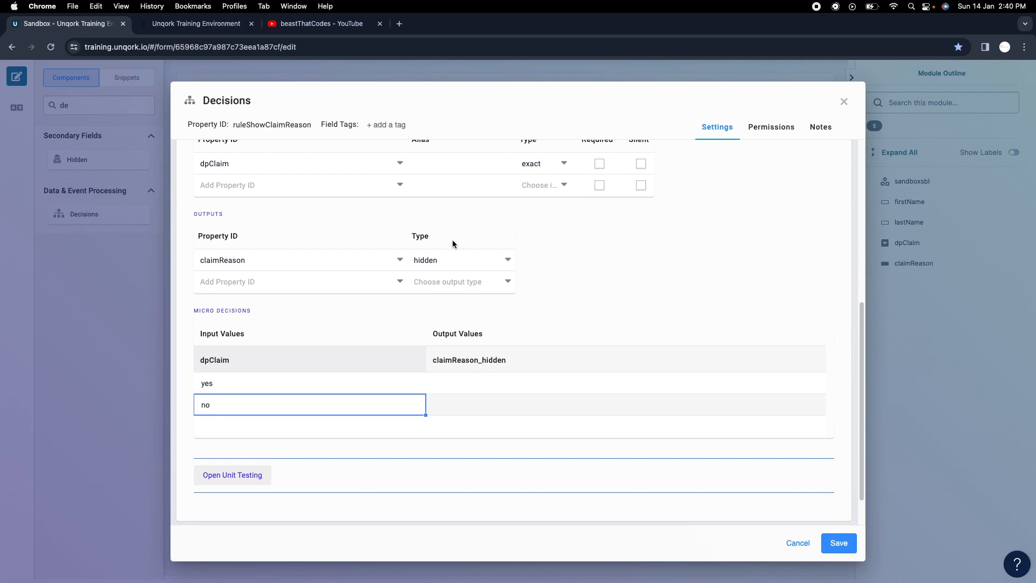
click(496, 379)
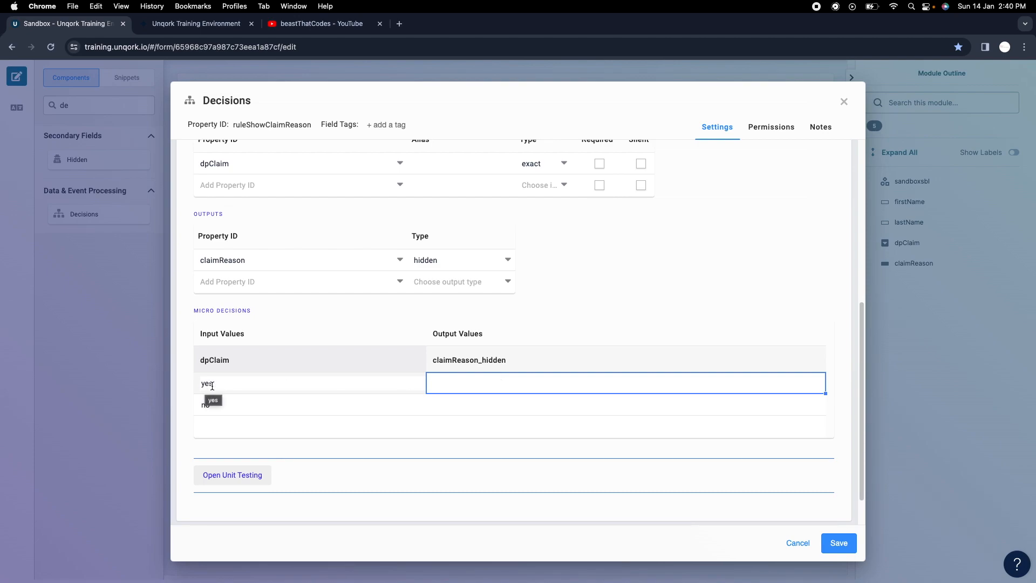
click(471, 384)
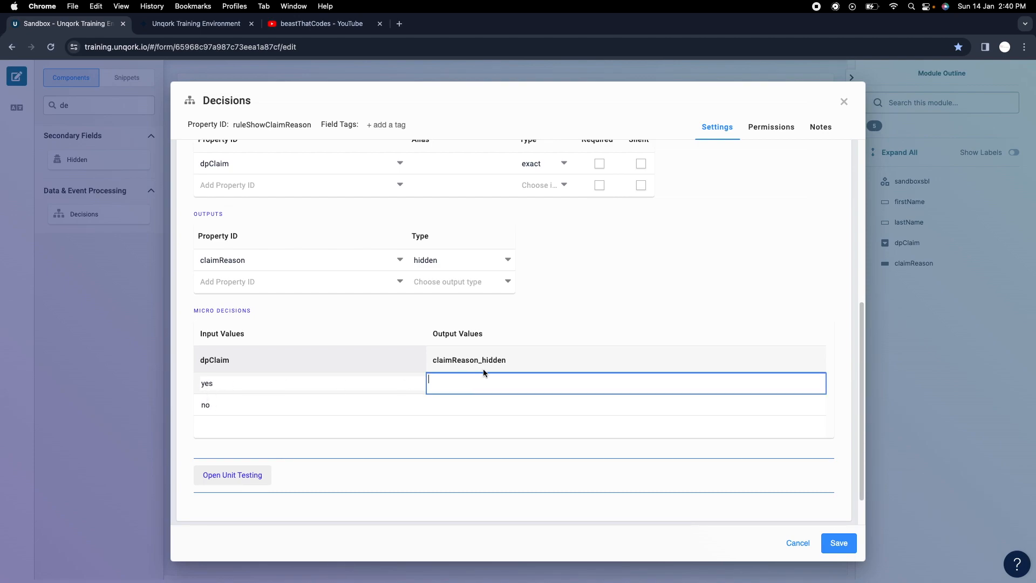
text(no)
click(567, 308)
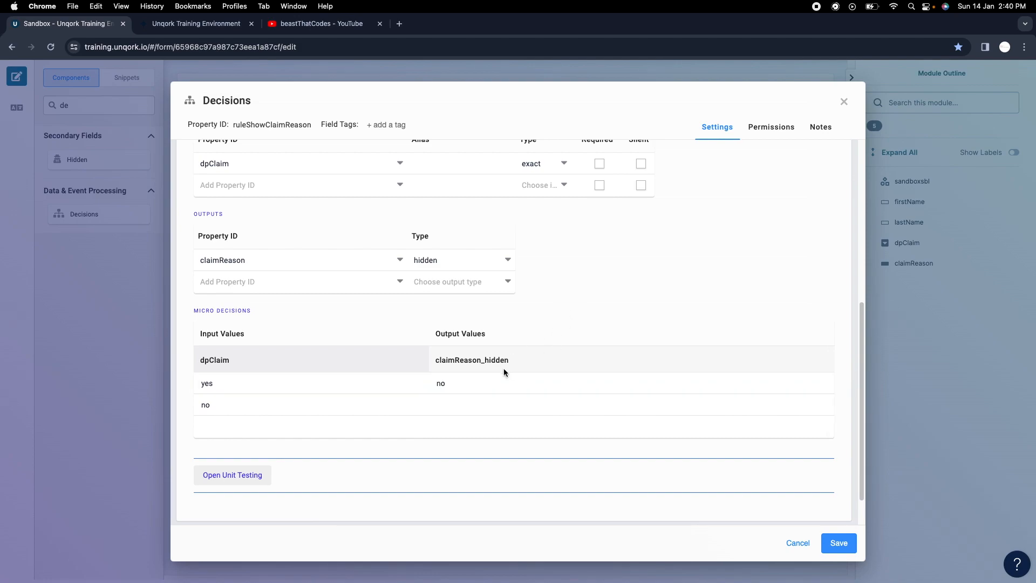
Set the claimReason_hidden output value to yes for the dpClaim value no, and save the Decisions component and the module.
click(464, 378)
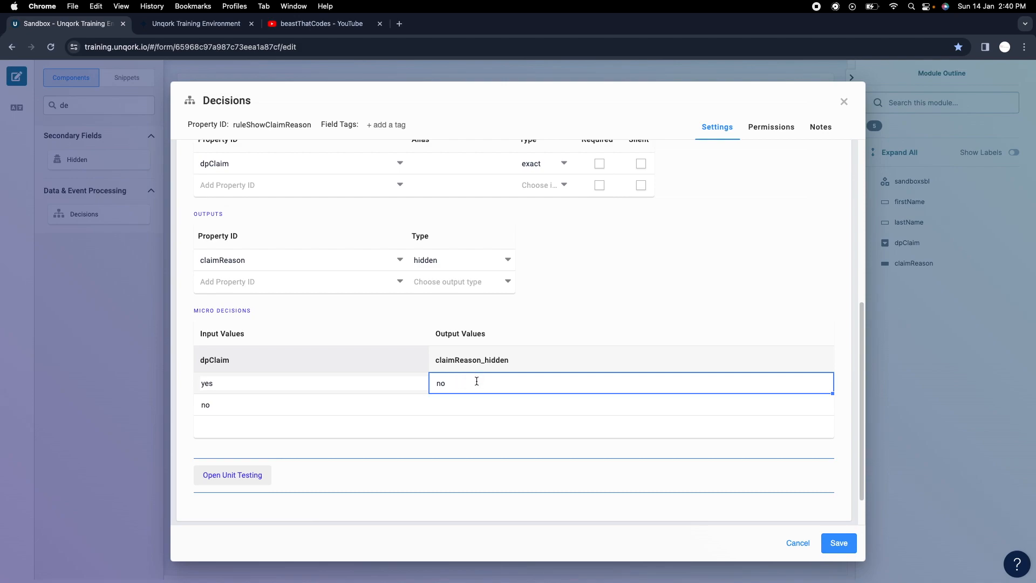
click(222, 411)
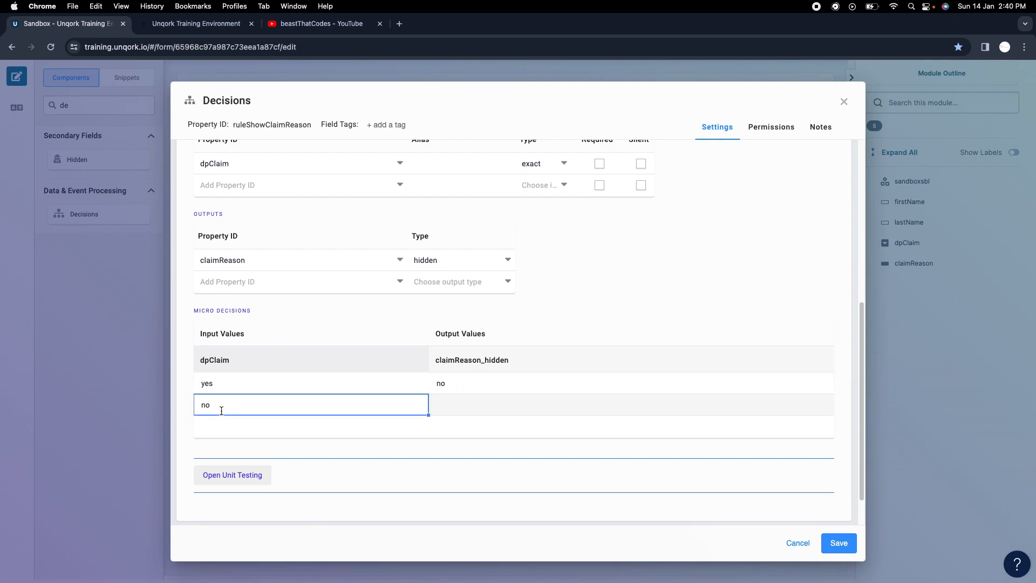
click(490, 404)
text(yes)
scroll(446, 409, up, 1)
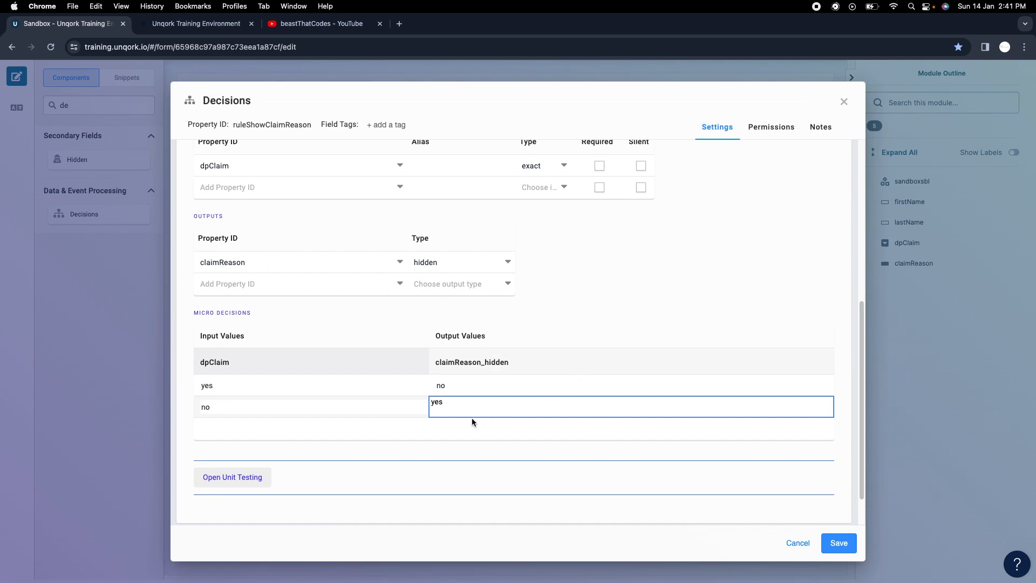
click(556, 382)
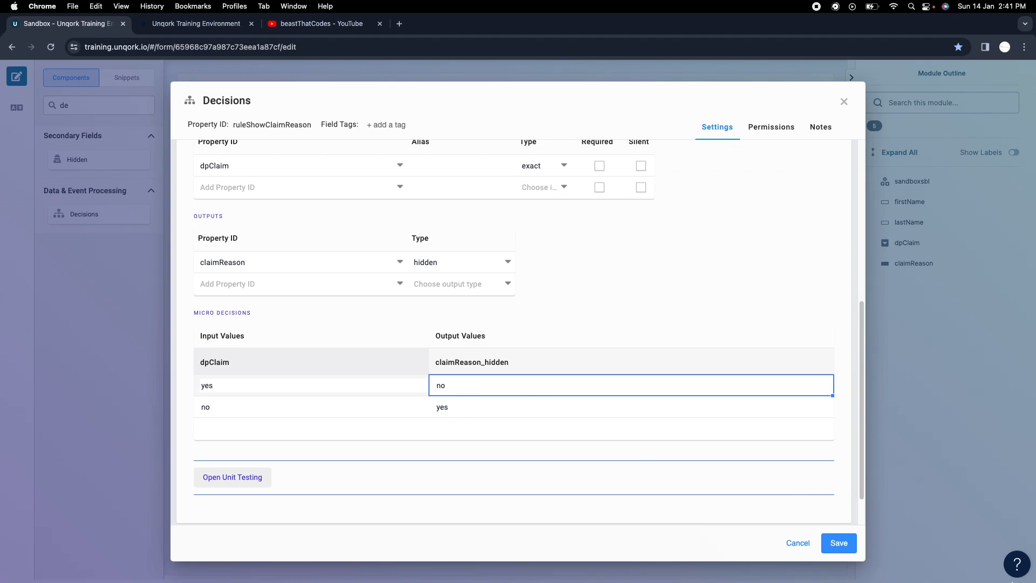
click(839, 542)
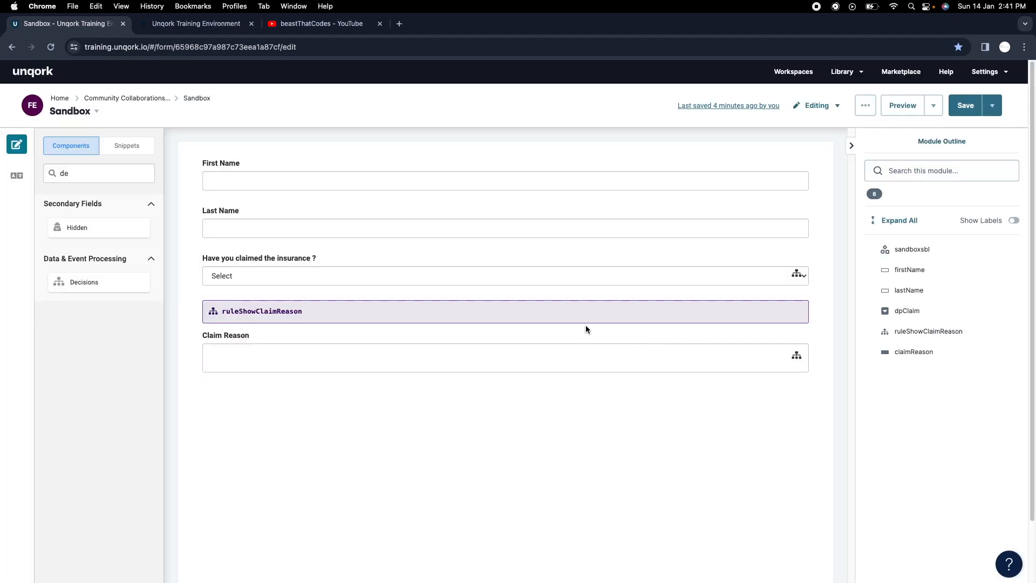
click(964, 106)
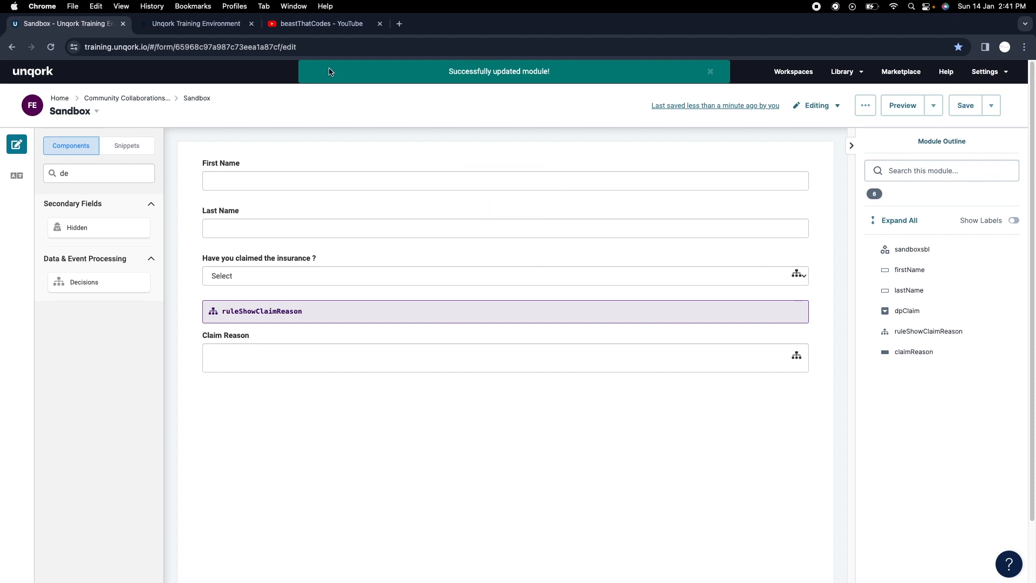
Reload the module preview and test the insurance claim dropdown with no and yes.
click(226, 25)
click(50, 46)
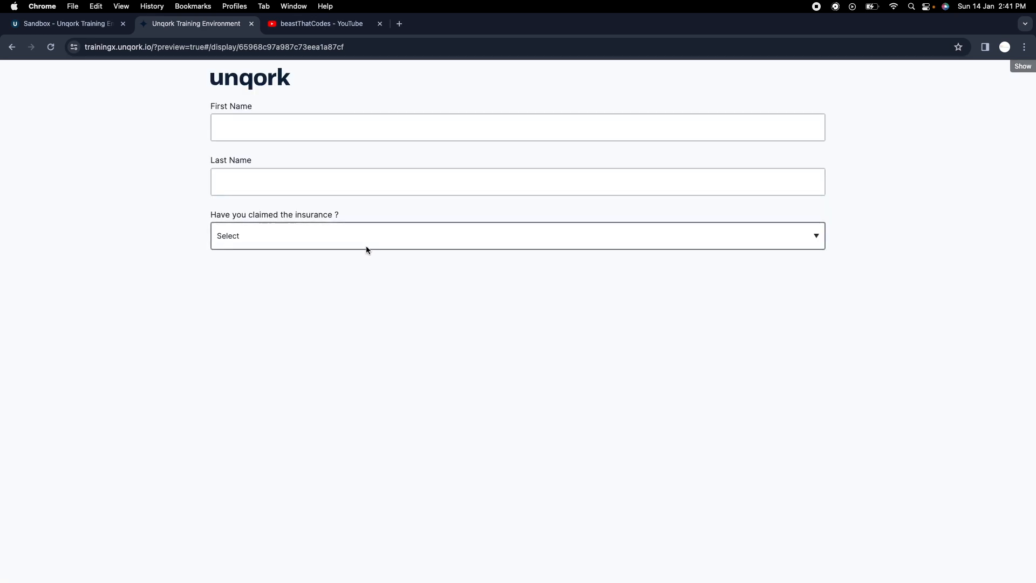
click(367, 247)
click(346, 261)
click(341, 244)
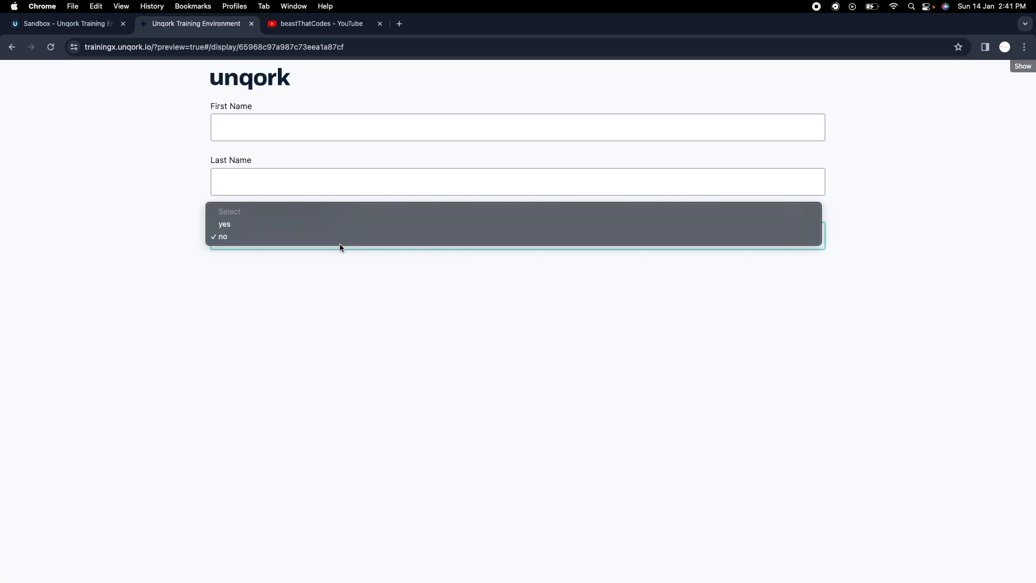
click(312, 224)
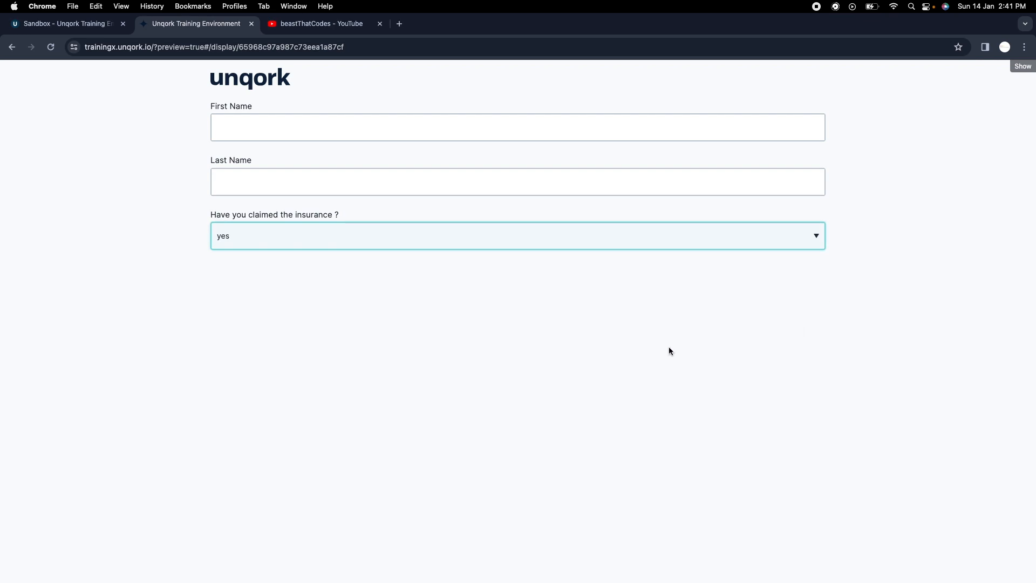
Return to the module editor and check the trigger type of the ruleShowClaimReason component.
click(105, 24)
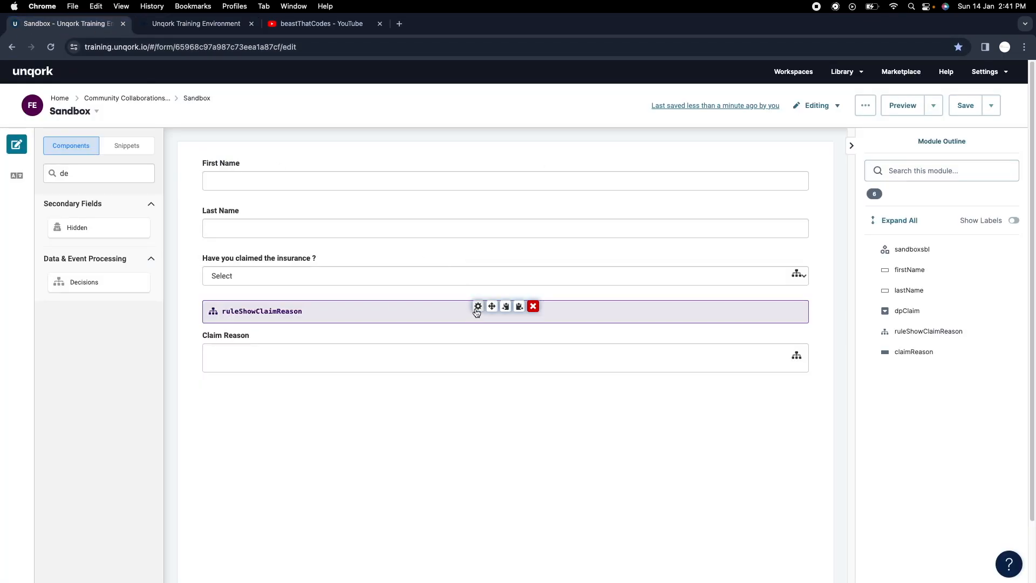
click(477, 307)
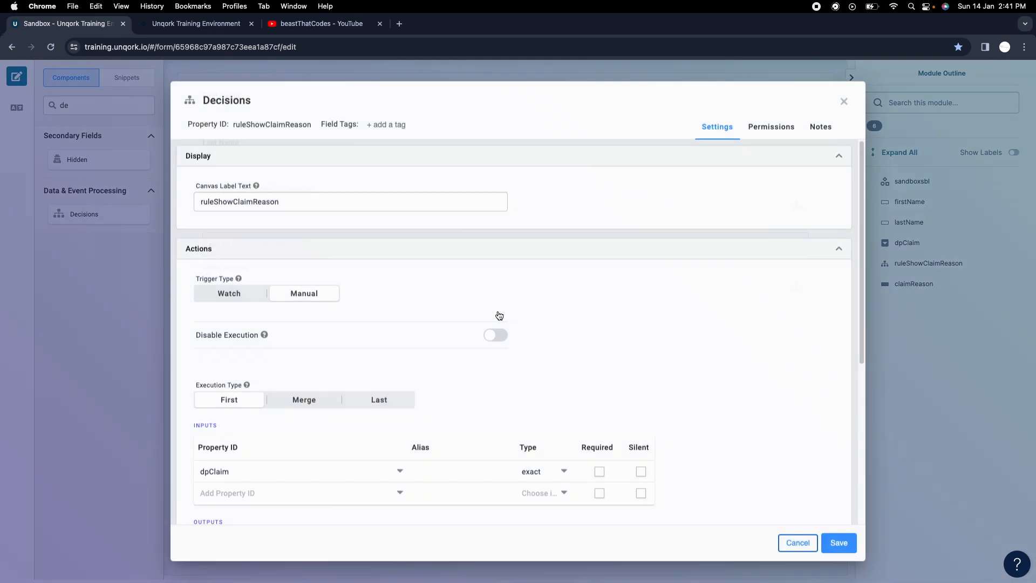
scroll(569, 308, down, 1)
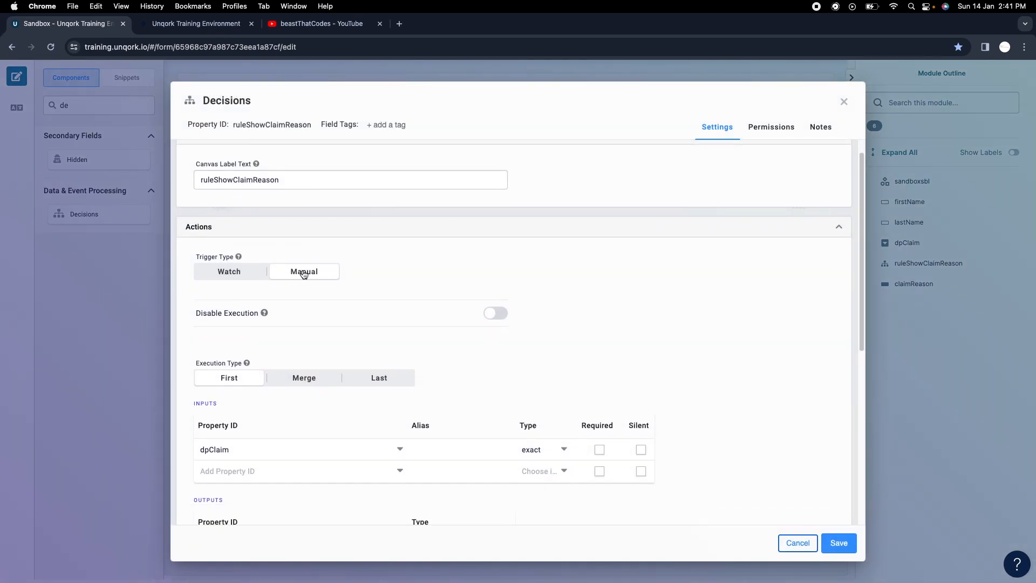
click(845, 103)
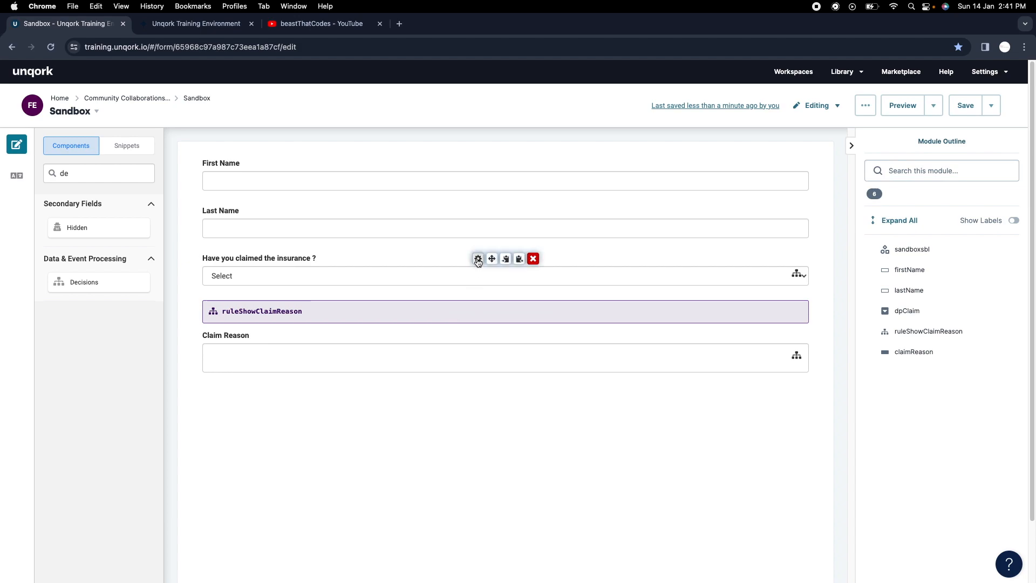
Make the dpClaim dropdown trigger ruleShowClaimReason, and save the dropdown settings and the module.
click(478, 259)
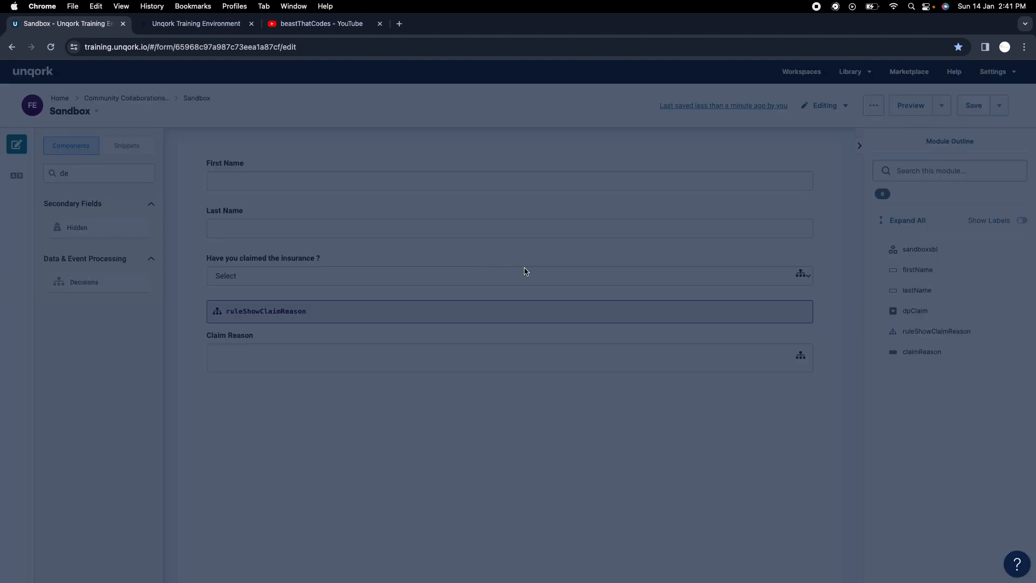
scroll(594, 314, down, 10)
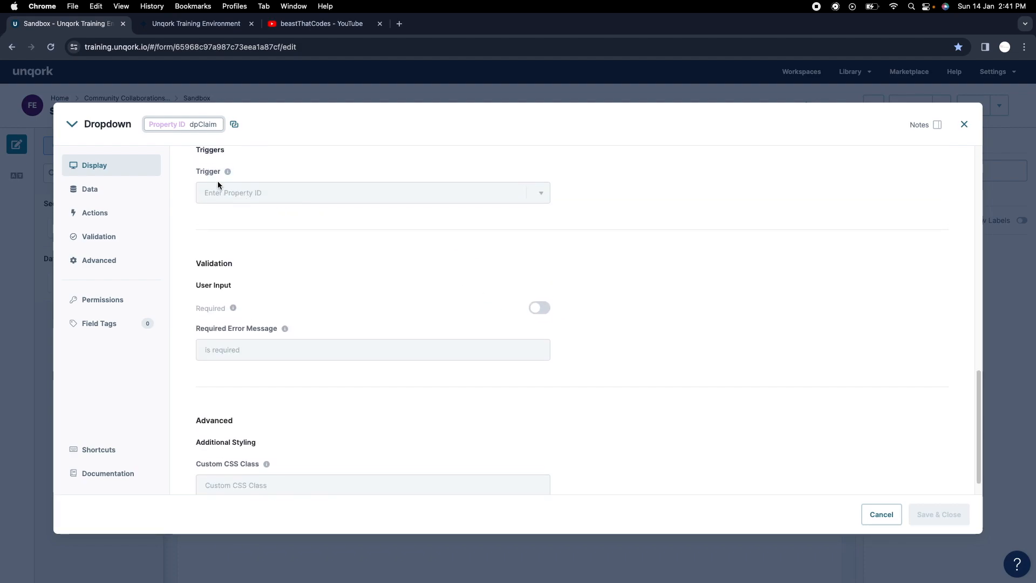
mouse_move(228, 173)
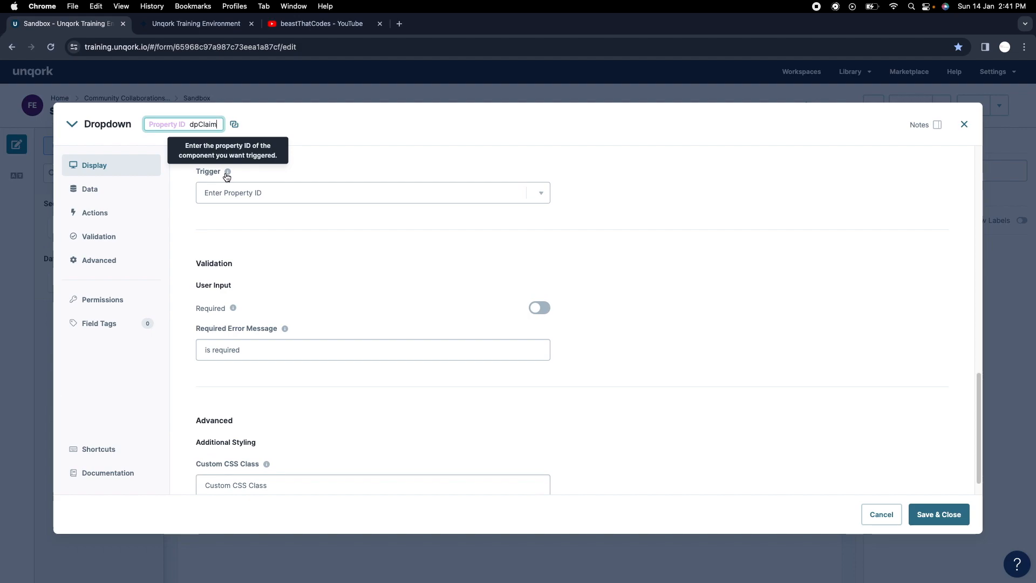
click(242, 192)
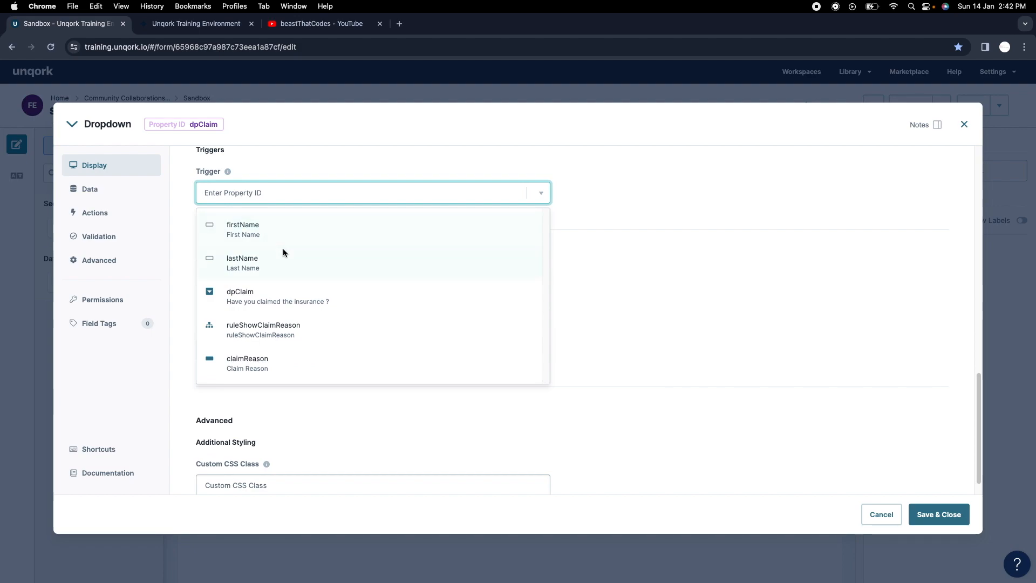
click(283, 329)
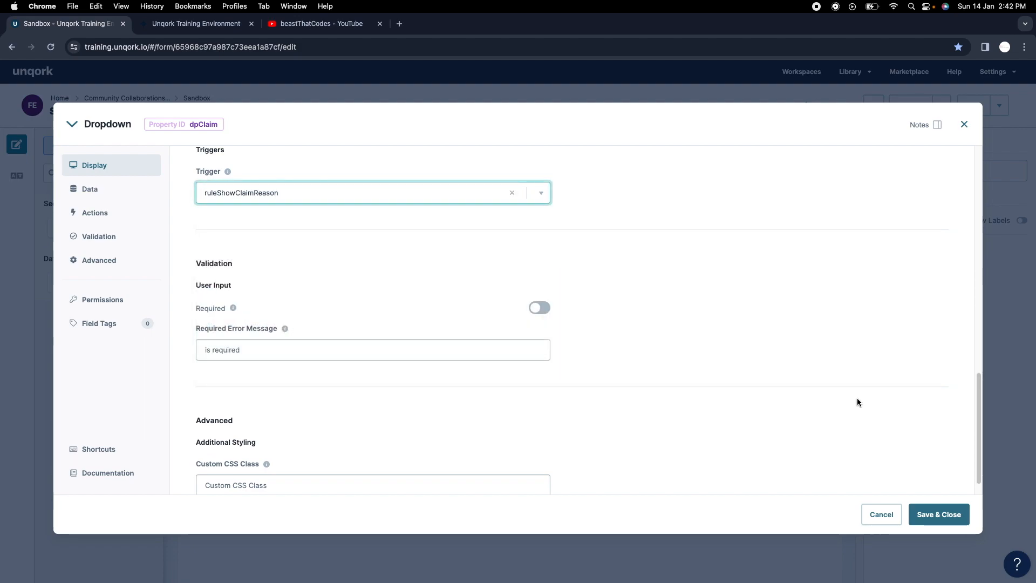
click(939, 514)
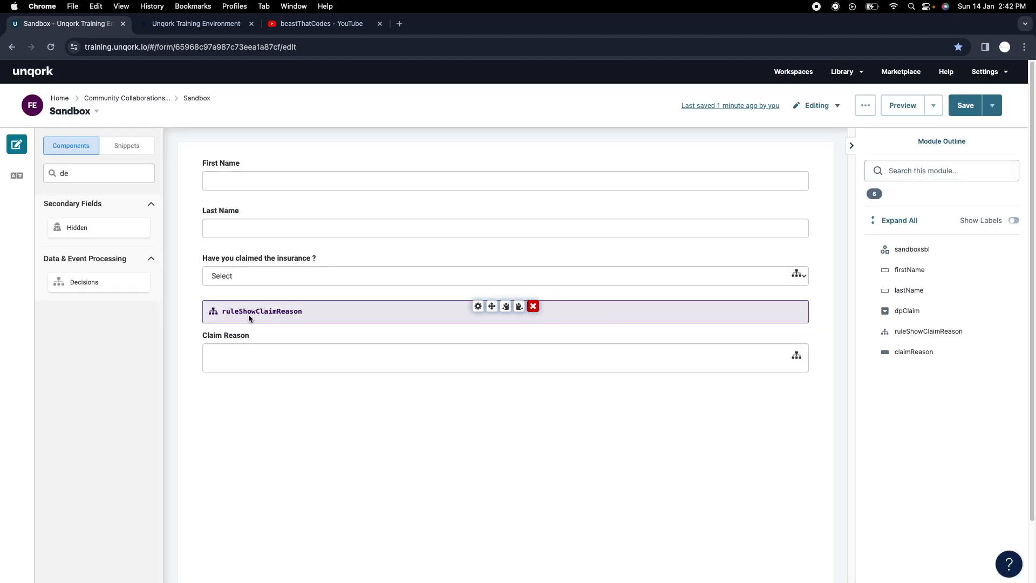
click(971, 111)
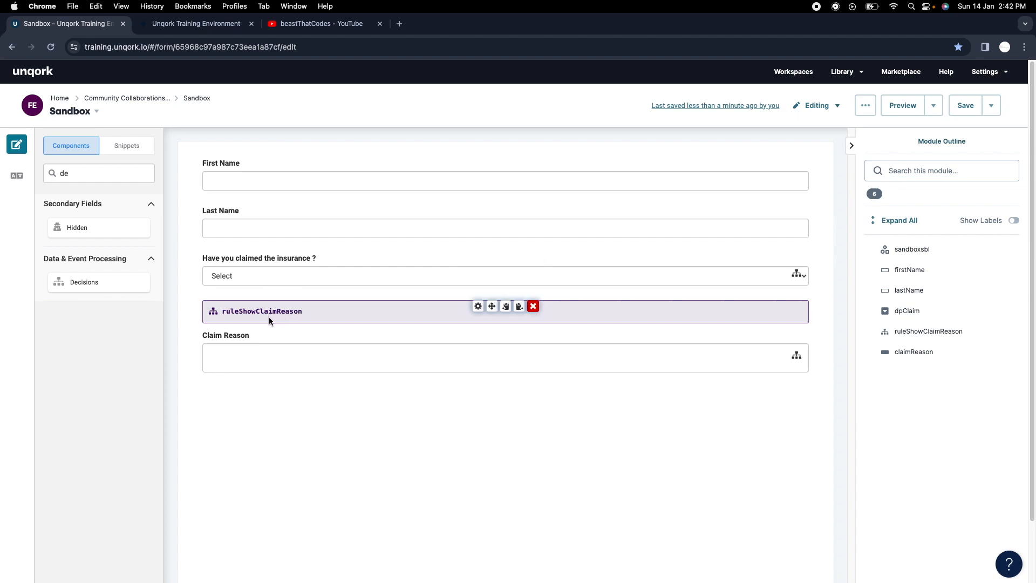
Reload the updated module preview and test the trigger by choosing yes for the insurance claim question.
click(196, 23)
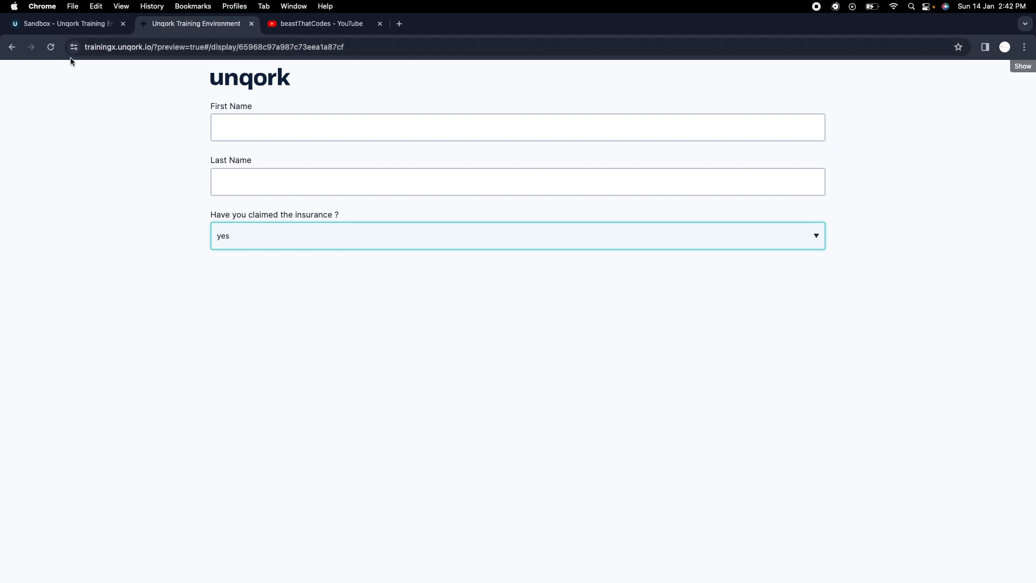
click(51, 47)
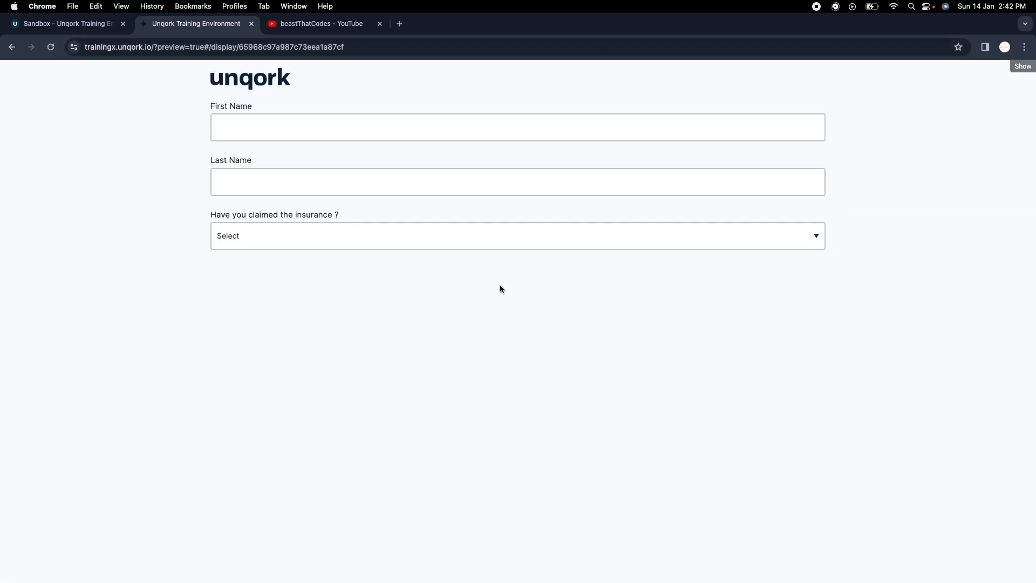
click(289, 242)
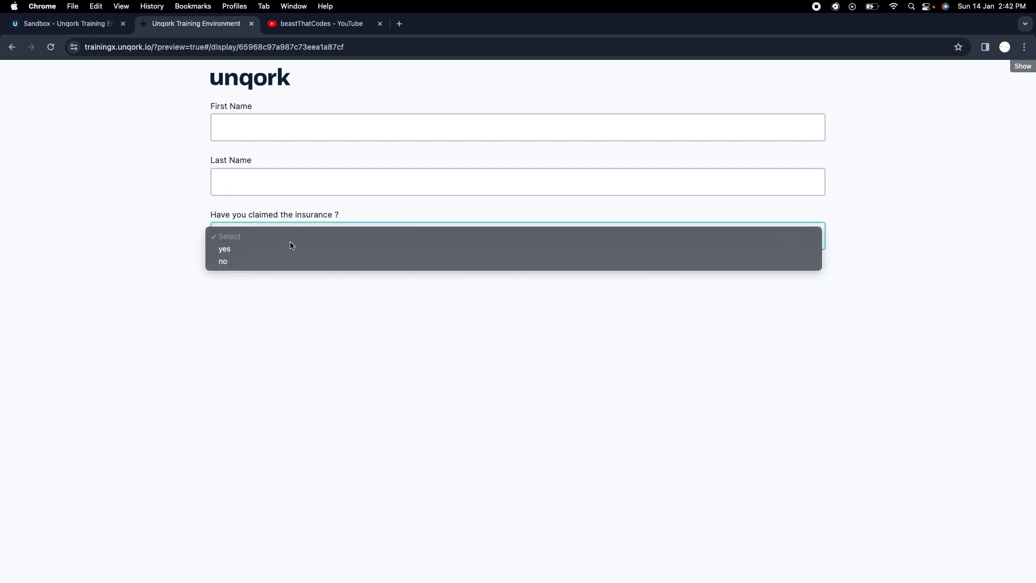
click(282, 249)
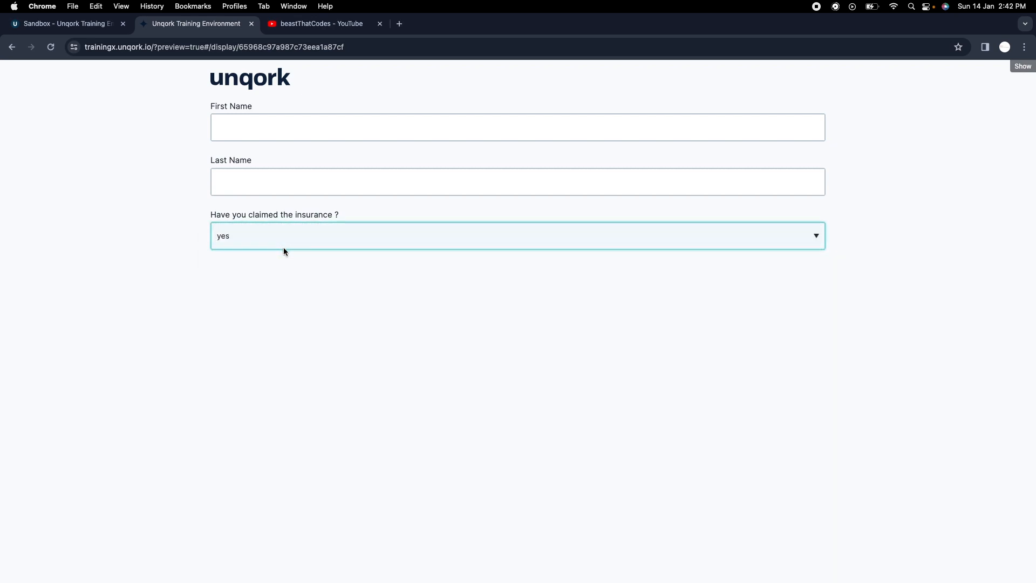
Focus the Claim Reason field in the preview, and test the insurance claim dropdown with no.
click(285, 303)
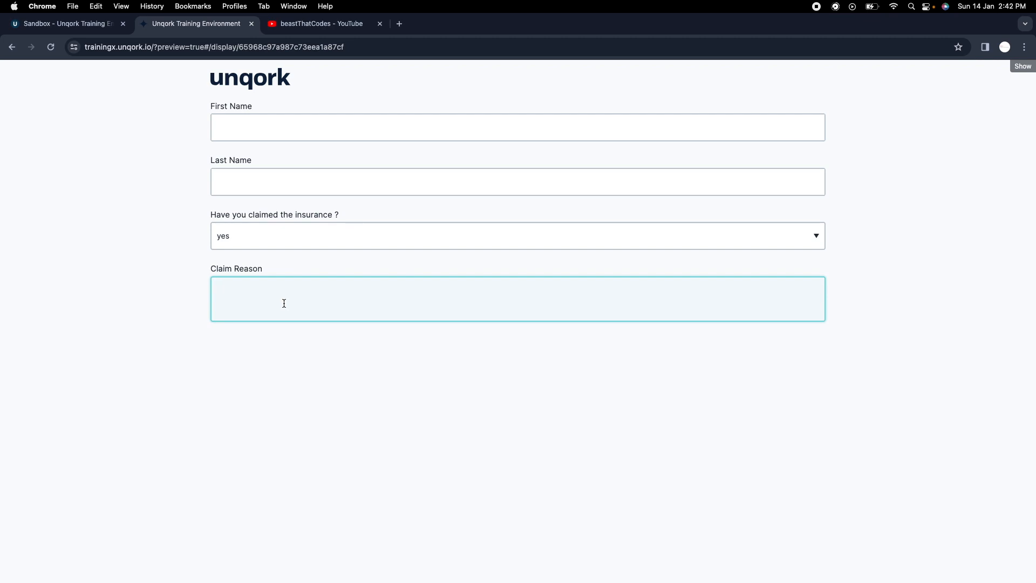
click(255, 244)
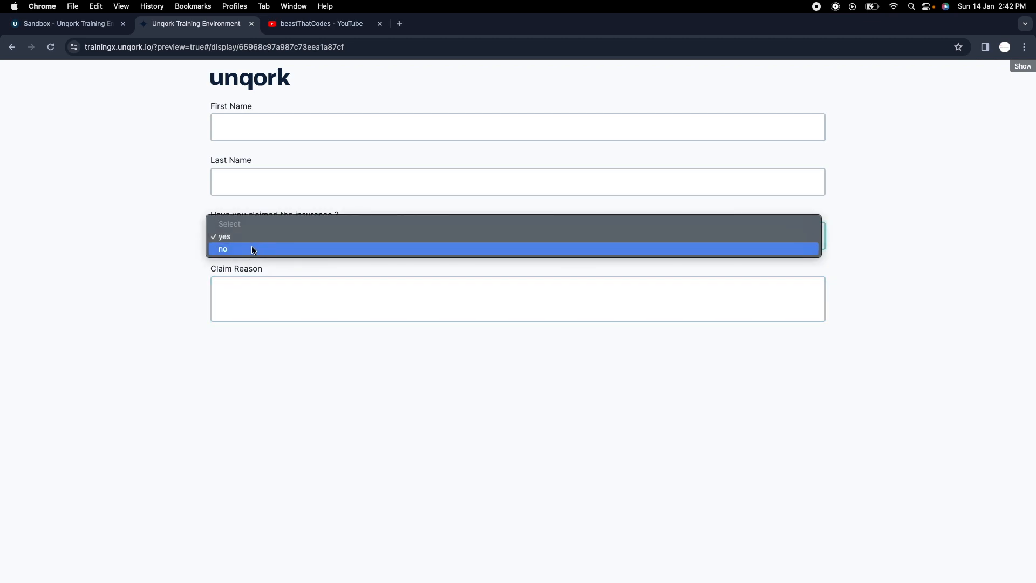
click(252, 247)
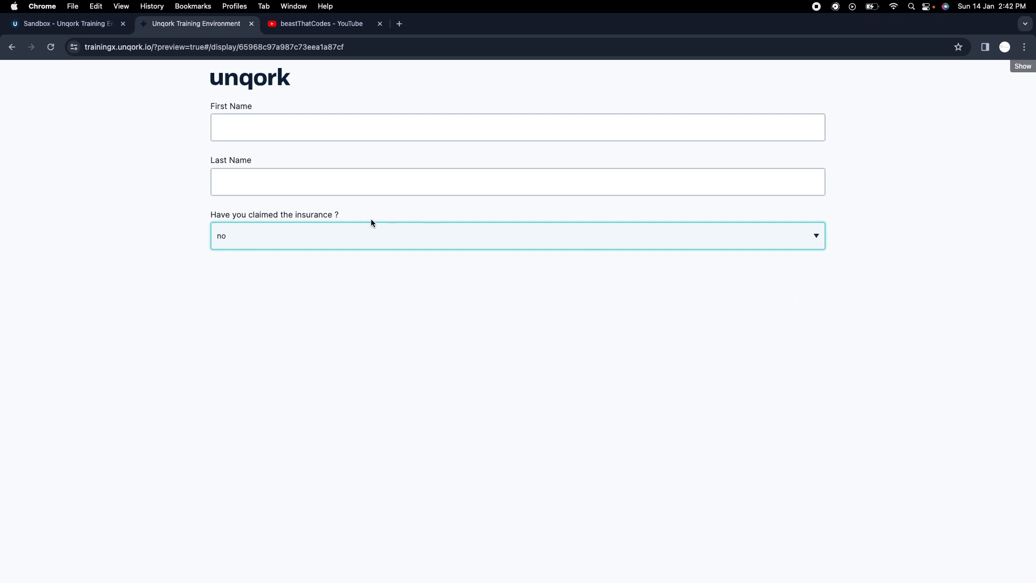
Return to the module editor and view the settings of the insurance claim dropdown and the Claim Reason field, leaving both without changes.
click(33, 23)
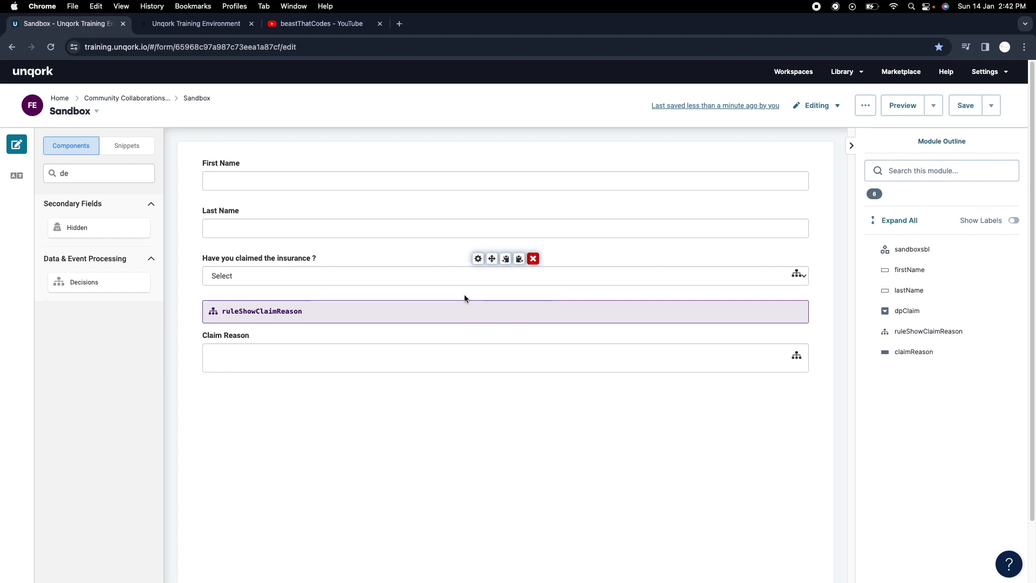
click(479, 260)
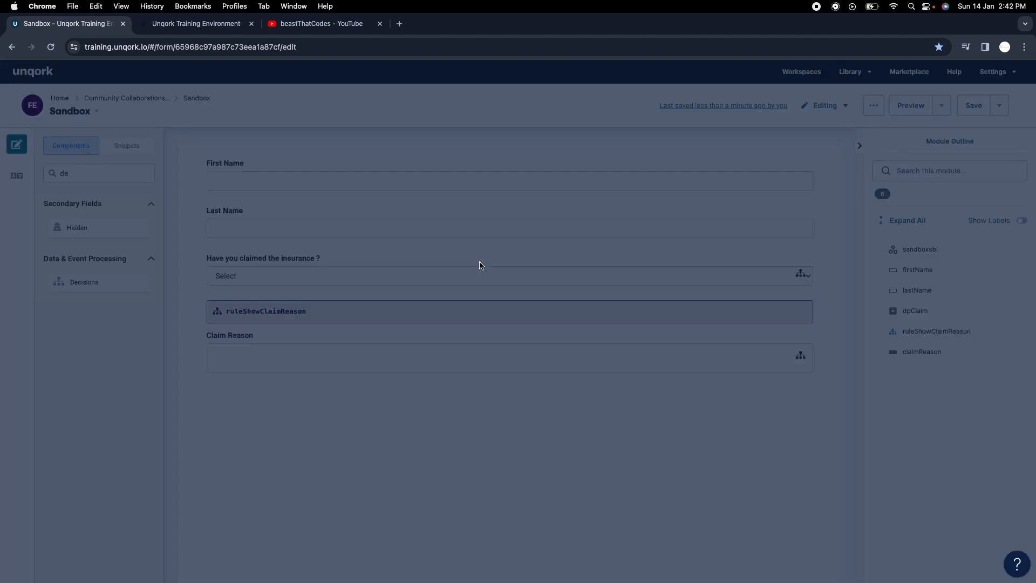
scroll(890, 244, down, 1)
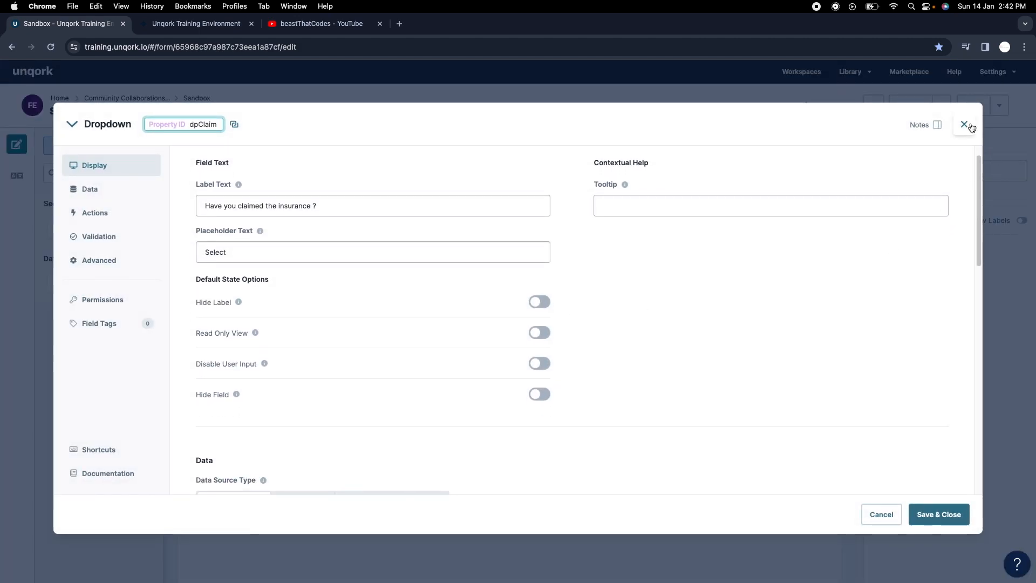
click(943, 133)
click(478, 336)
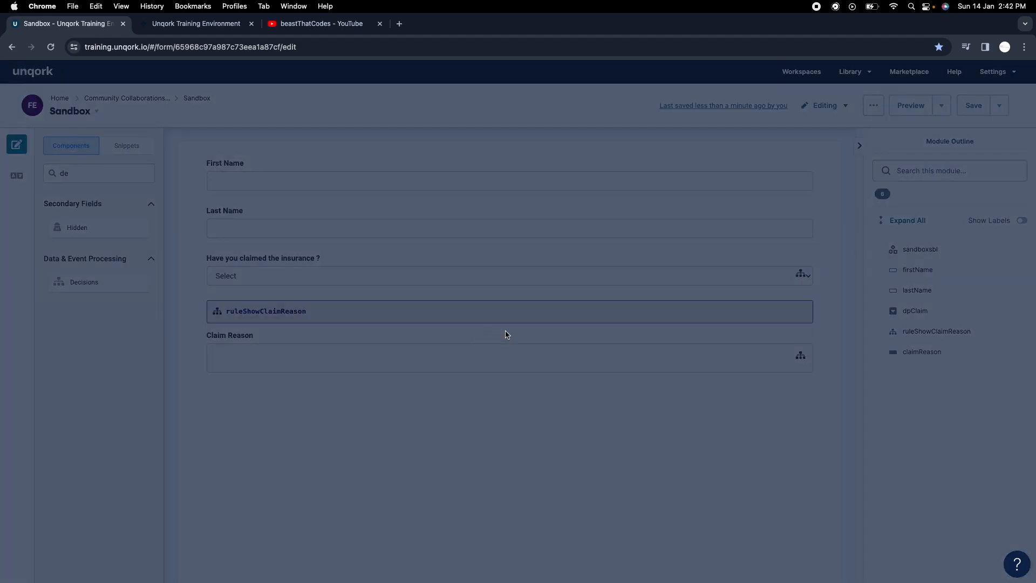
click(963, 125)
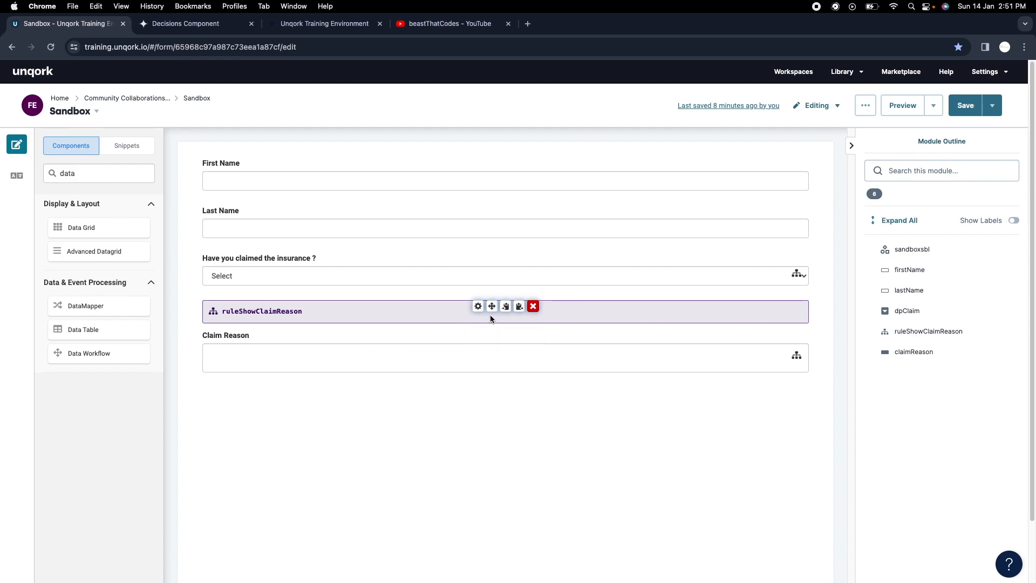
click(478, 306)
scroll(619, 383, down, 5)
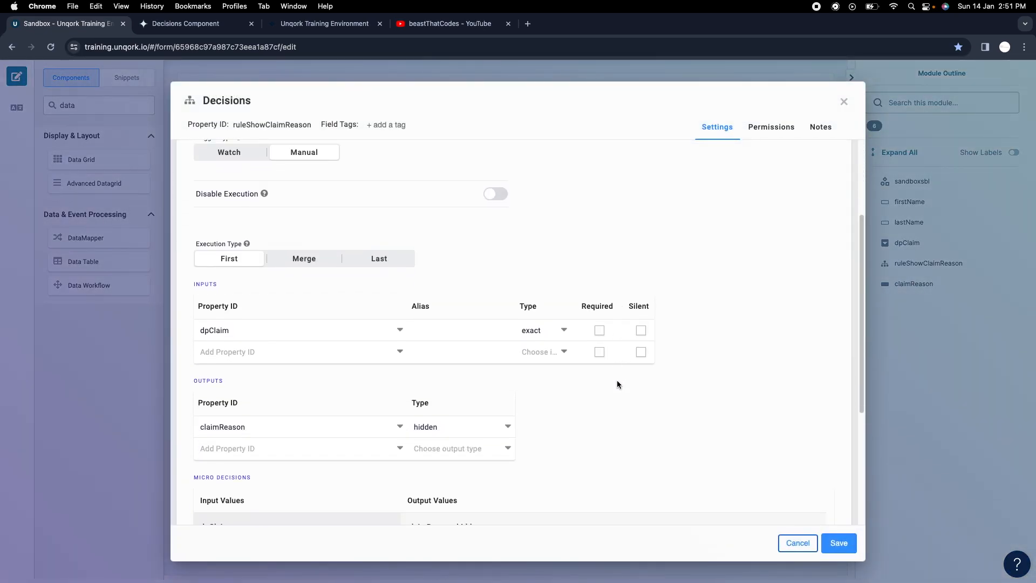
scroll(595, 352, up, 2)
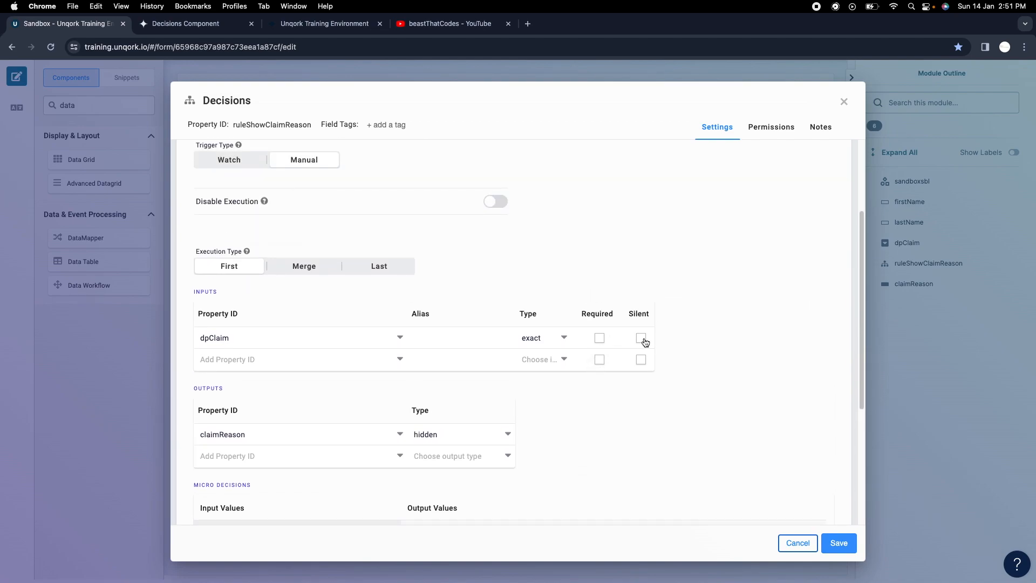
click(599, 338)
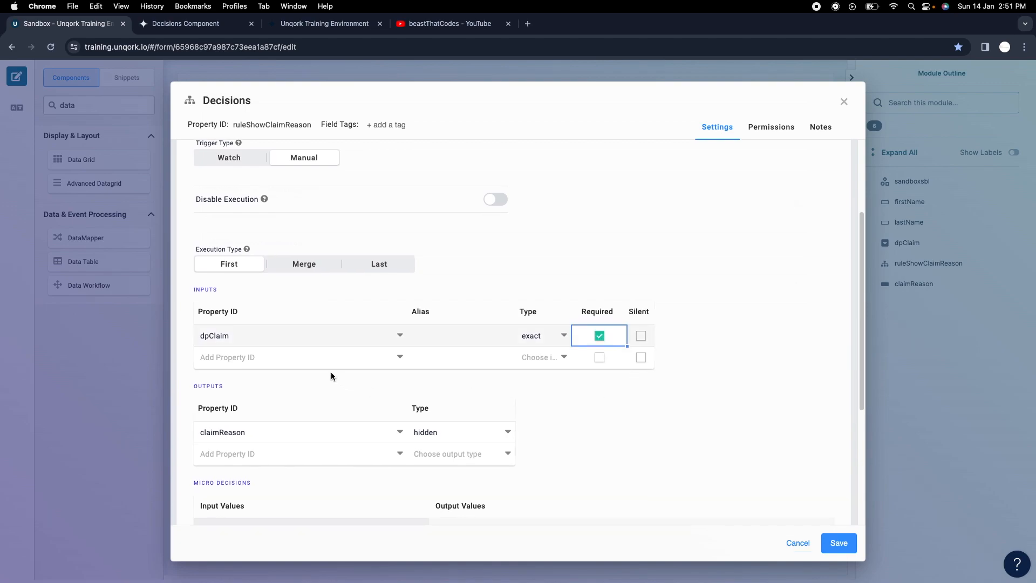
scroll(302, 359, down, 1)
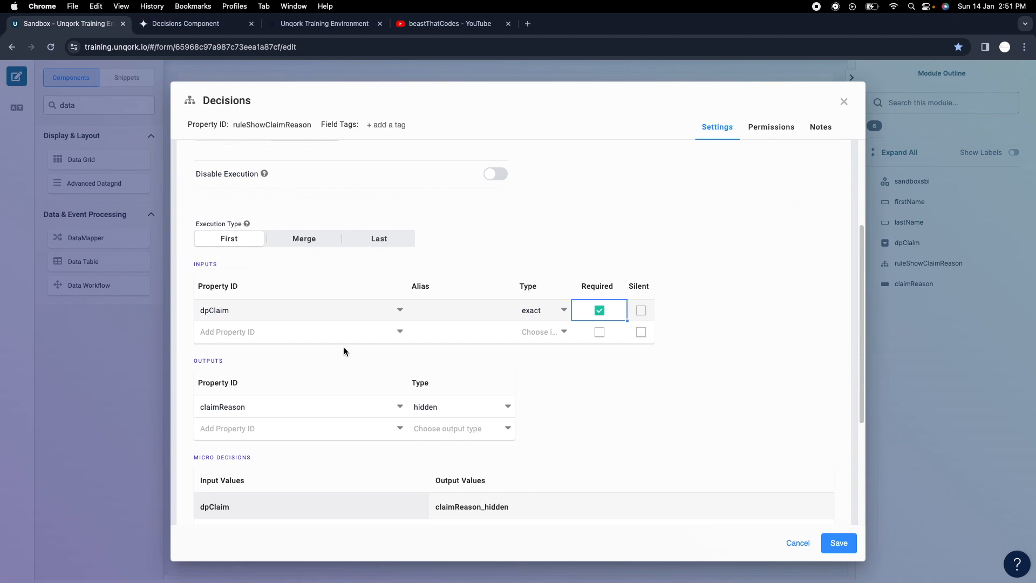
click(202, 315)
click(610, 245)
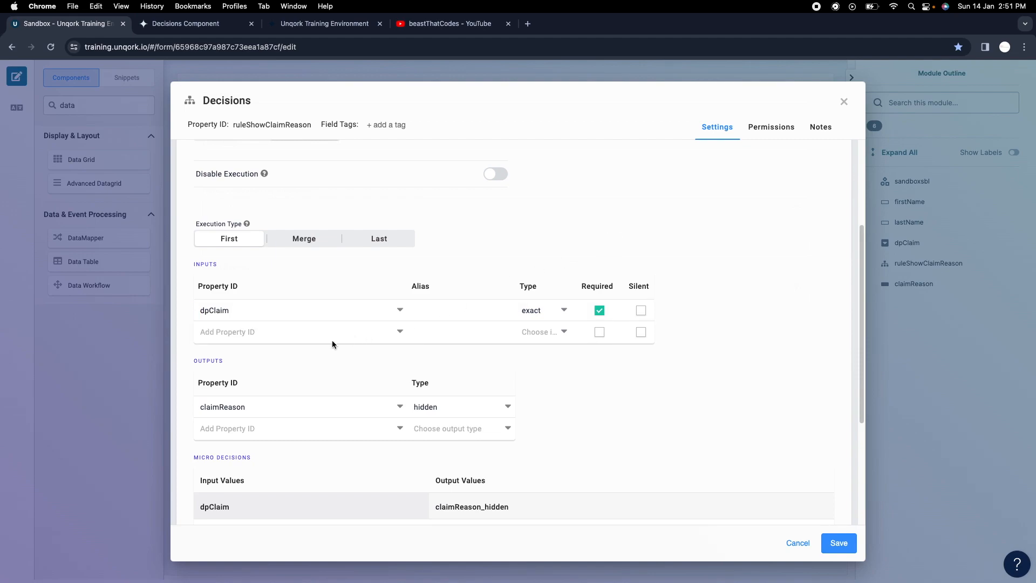
click(234, 333)
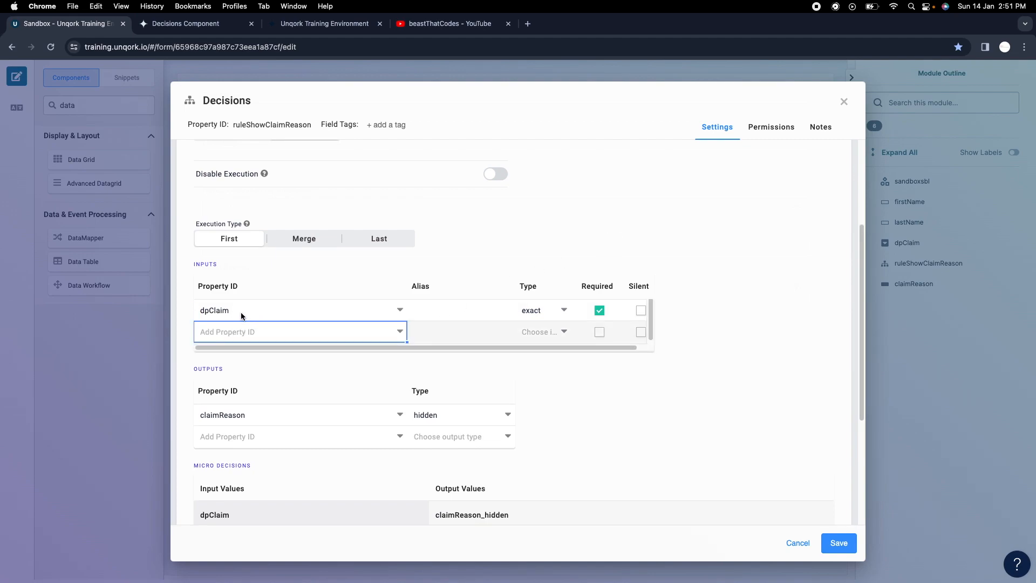
click(241, 315)
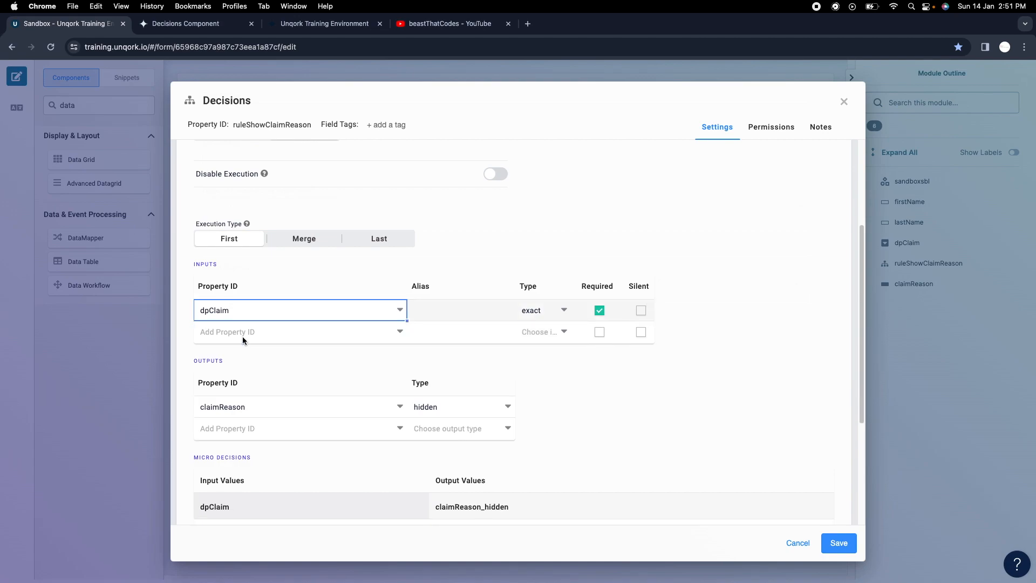
click(234, 333)
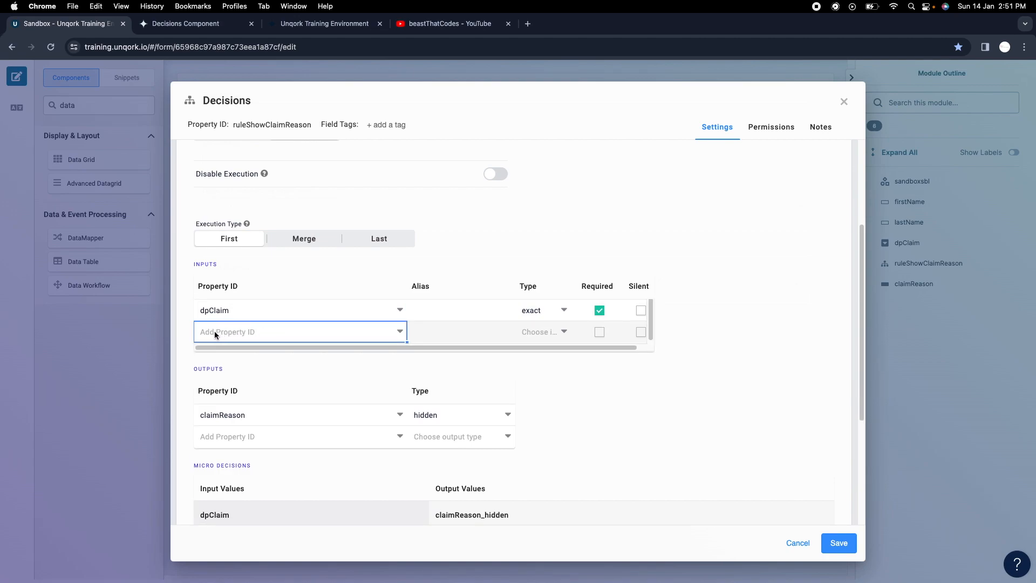
click(218, 333)
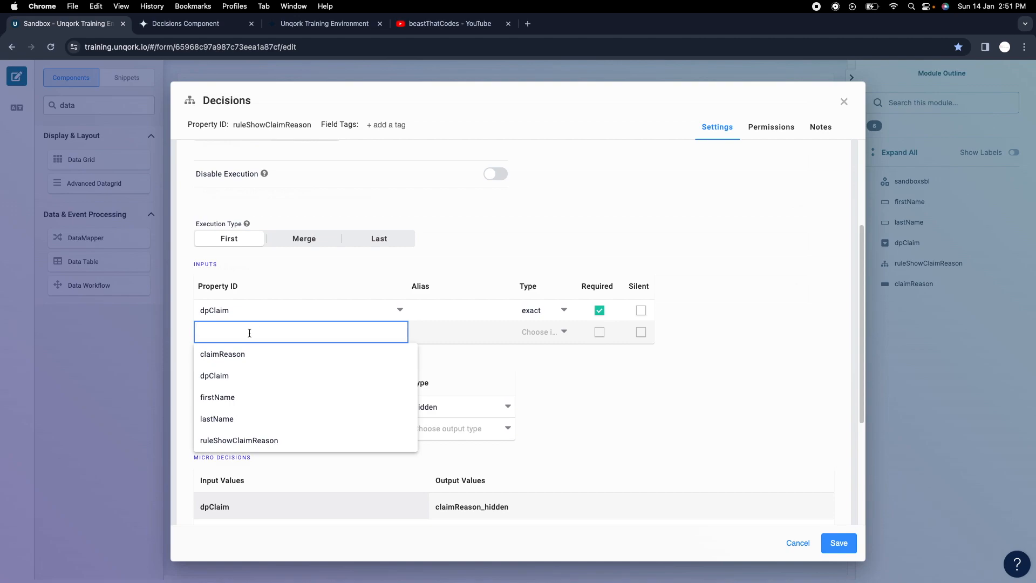
click(559, 381)
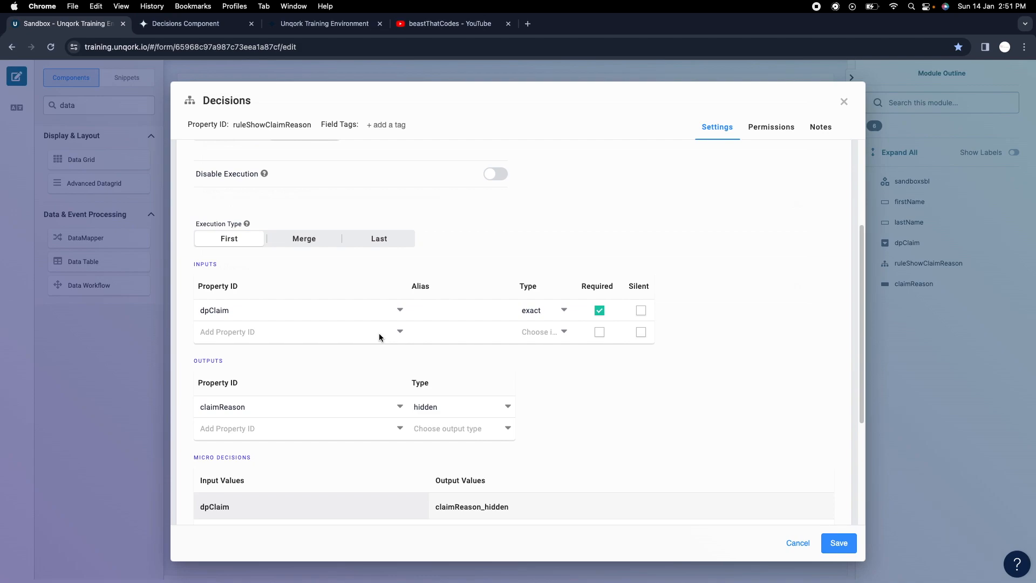
scroll(370, 328, up, 3)
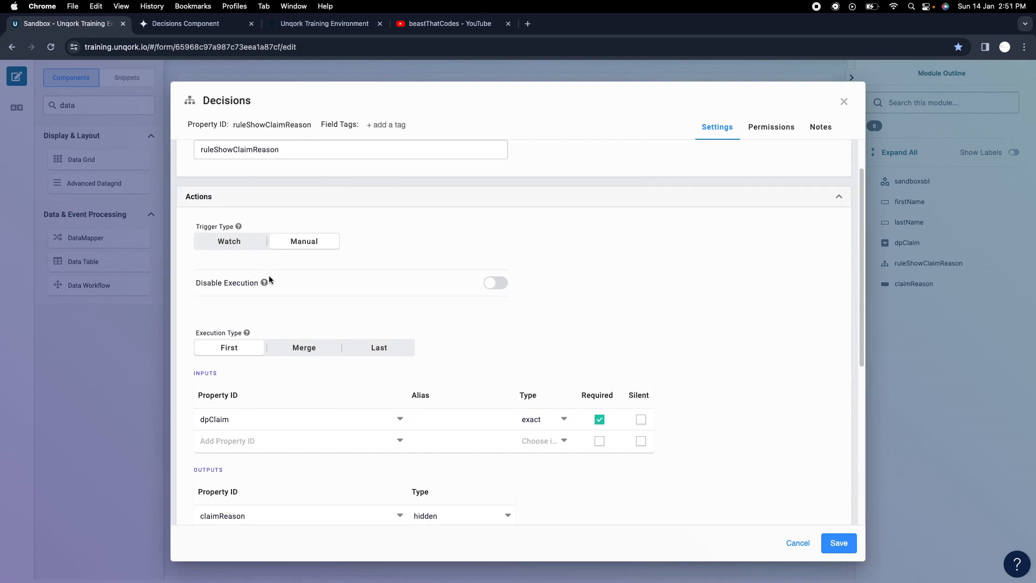
scroll(471, 322, down, 6)
scroll(363, 310, up, 3)
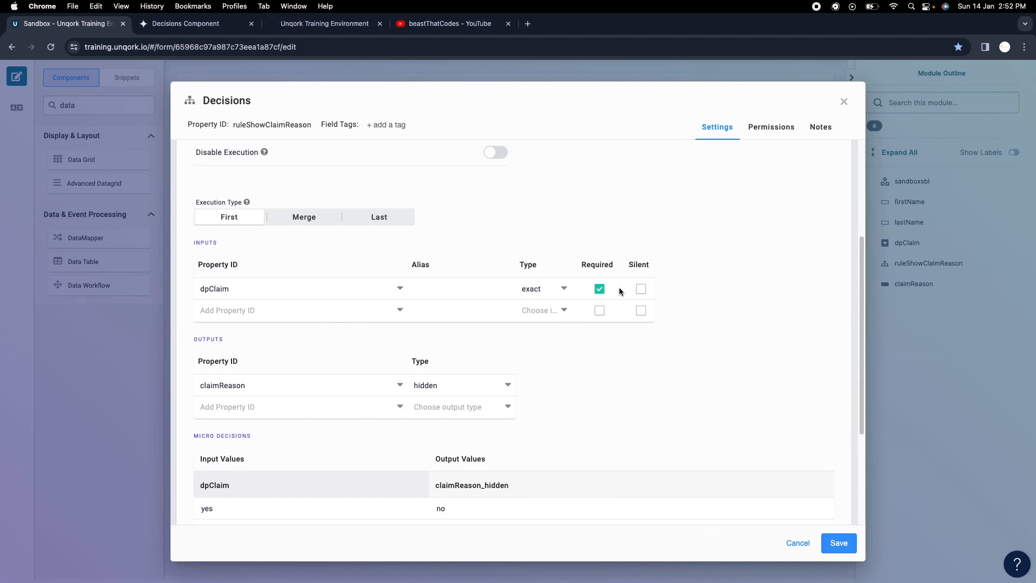
click(229, 311)
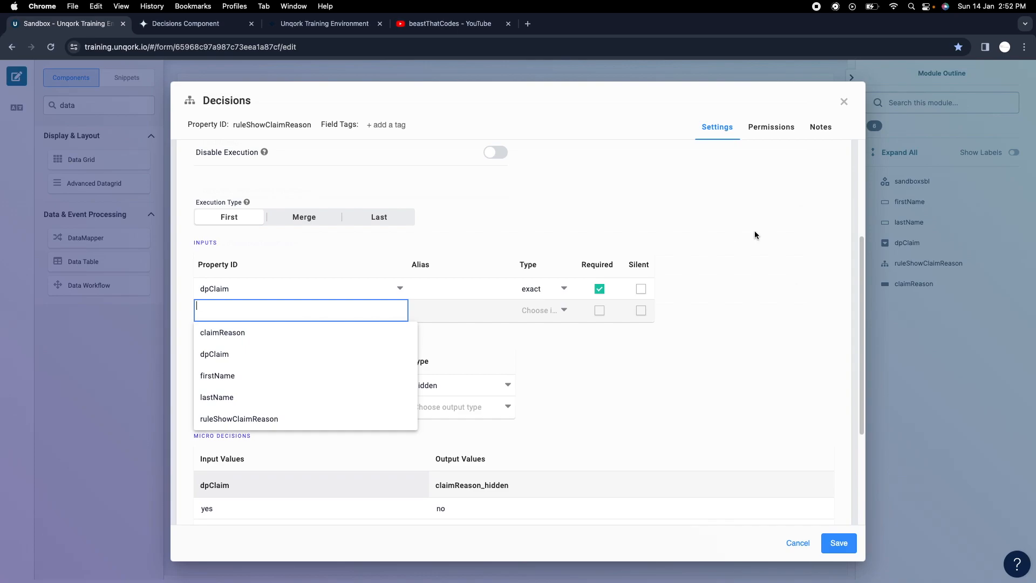
click(843, 102)
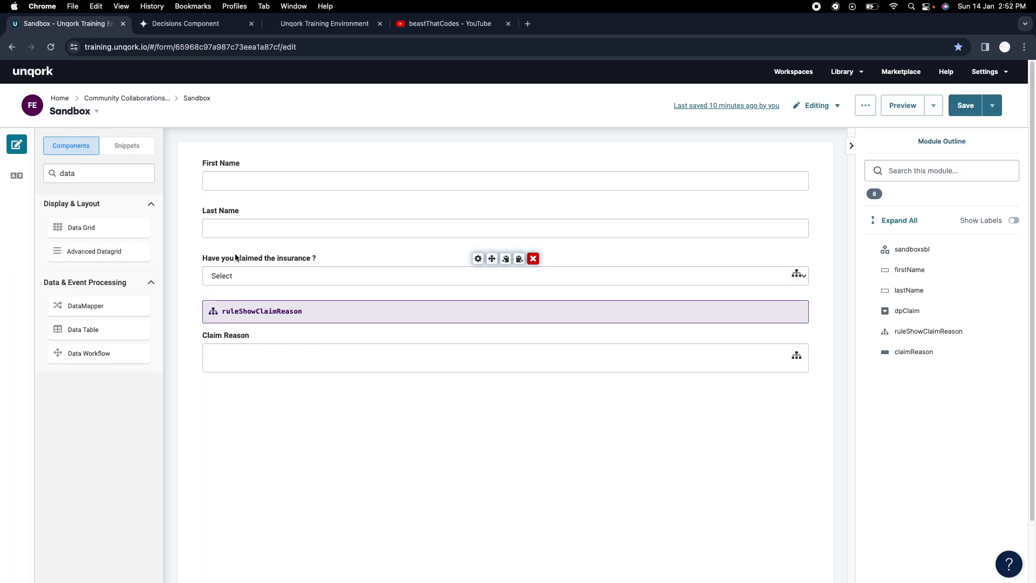
Add a Text Field above First Name with property ID location and label Location, and save its settings.
double_click(99, 178)
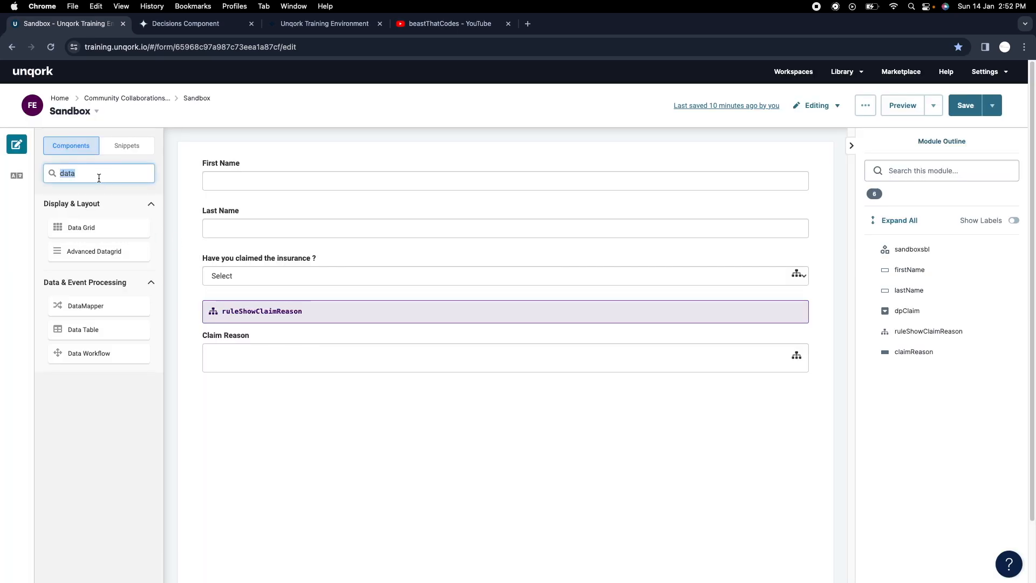
text(text)
drag(93, 225, 304, 158)
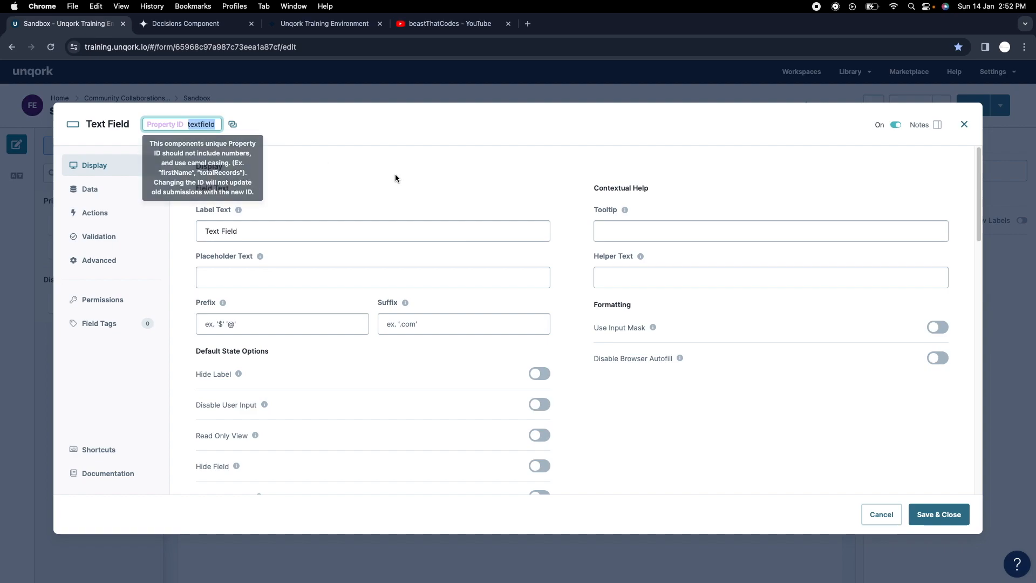
text(location)
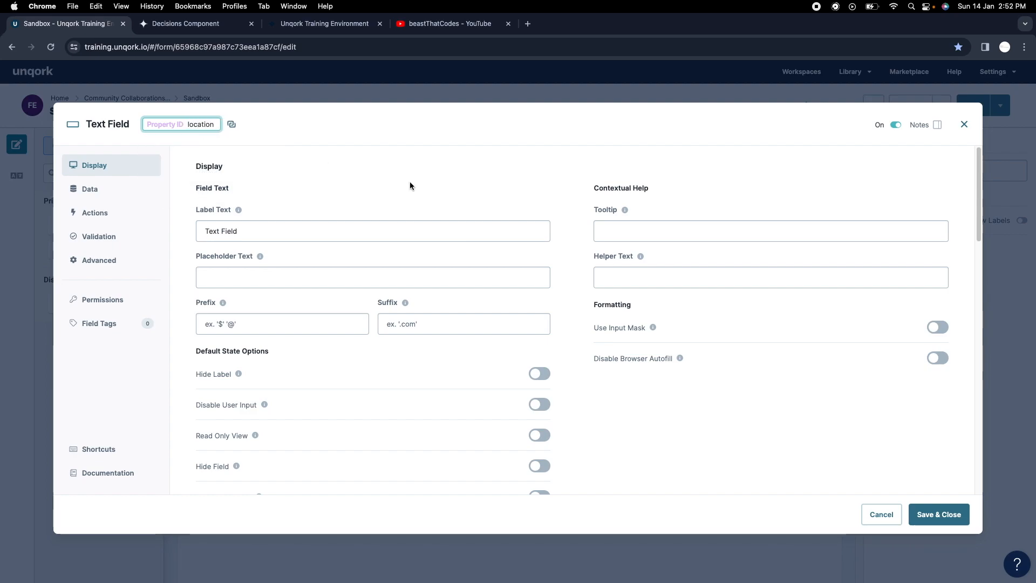
click(291, 230)
key(super+a)
text(Location)
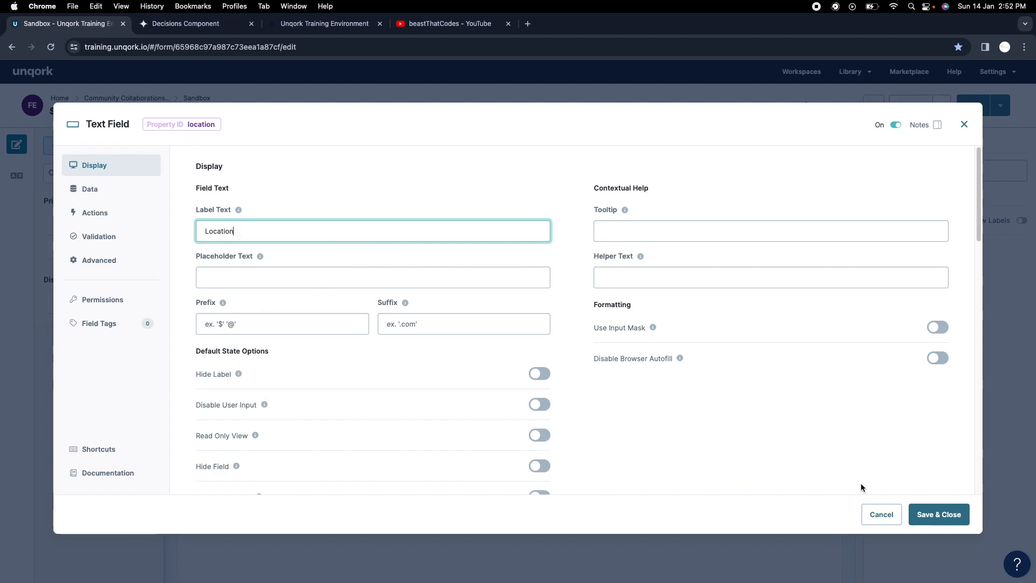
click(938, 514)
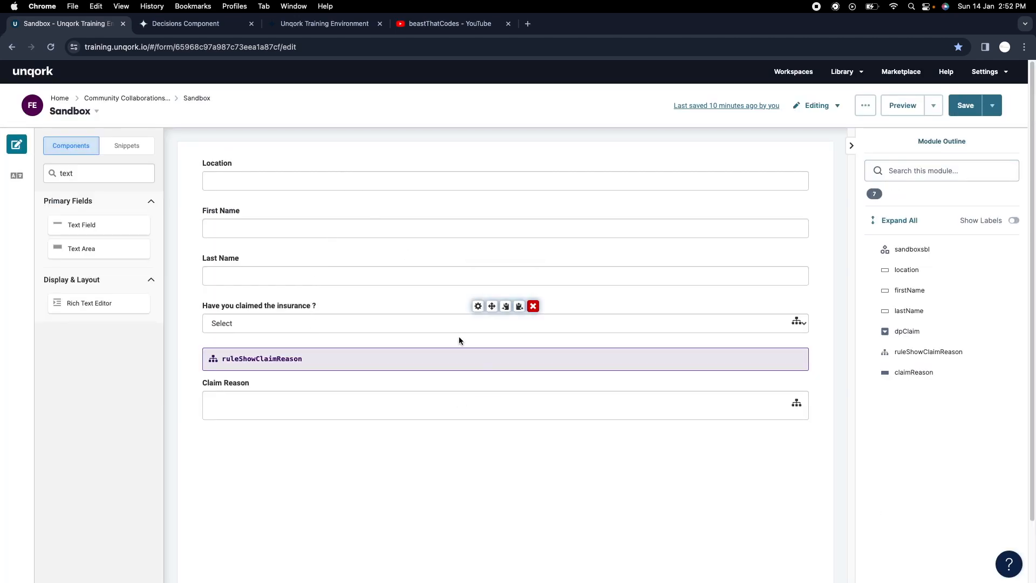
Add location as a second input of type exact in the ruleShowClaimReason Decisions component.
click(477, 353)
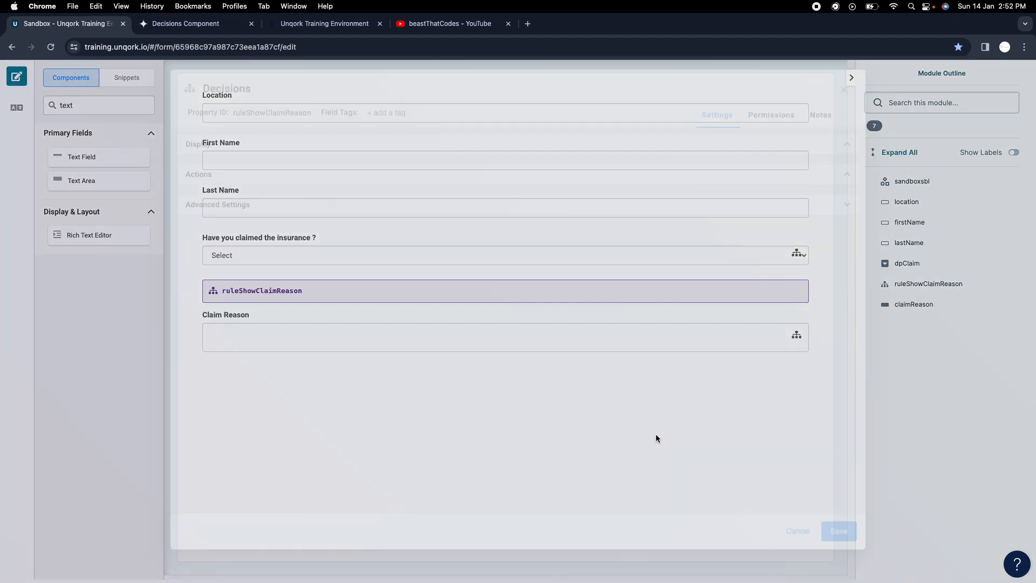
scroll(382, 445, down, 5)
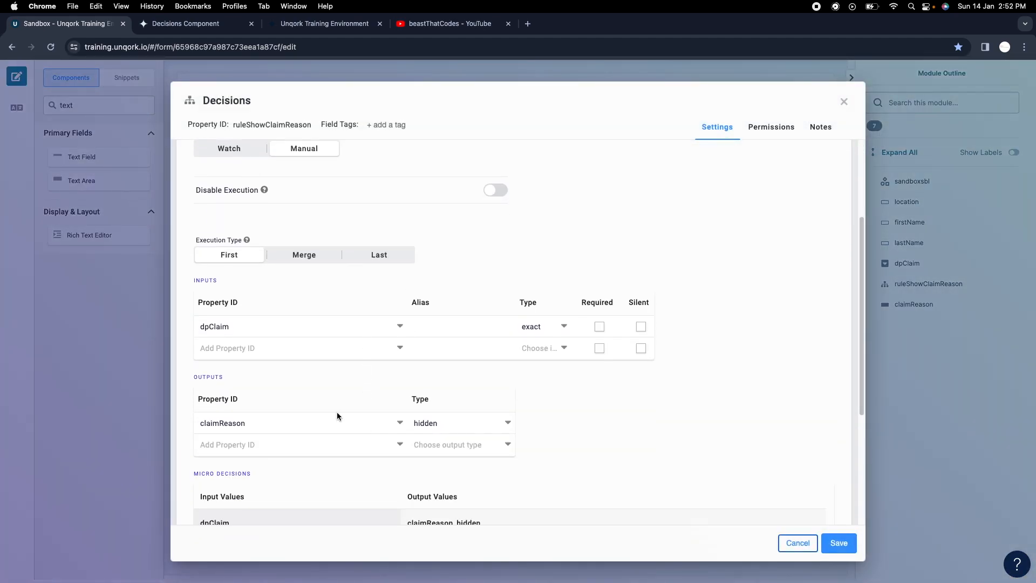
click(216, 349)
text(location)
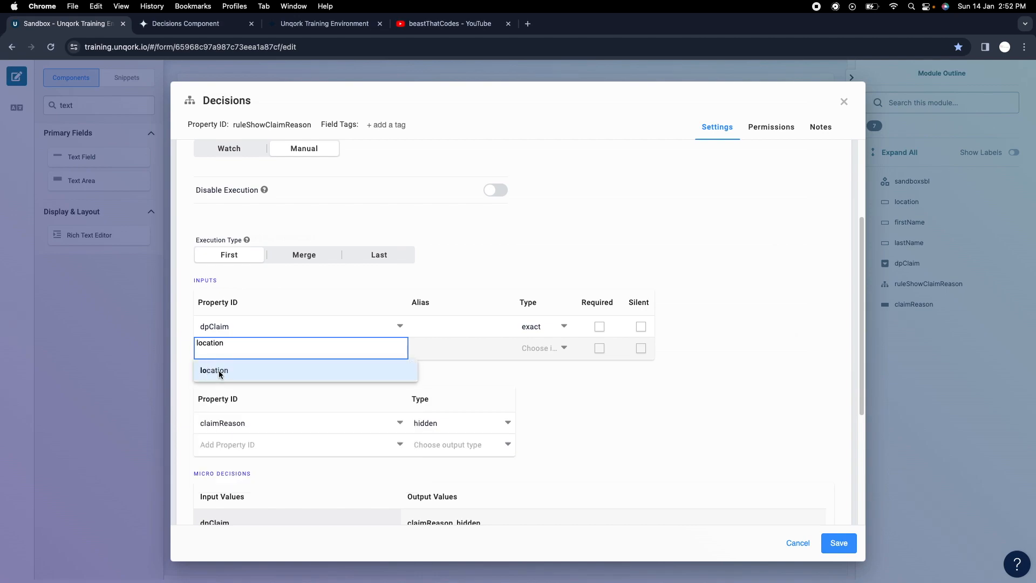
click(219, 370)
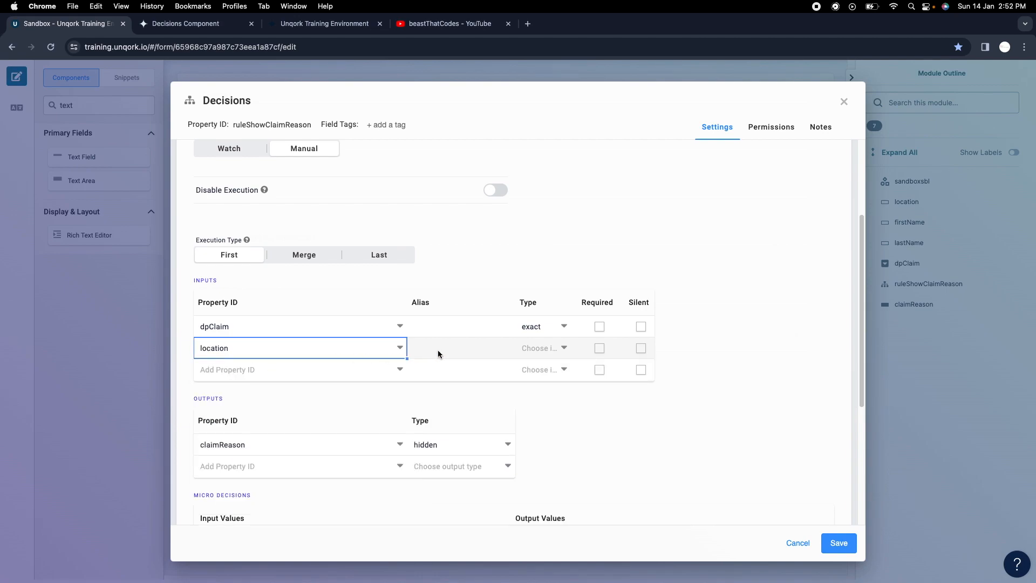
click(561, 350)
click(552, 365)
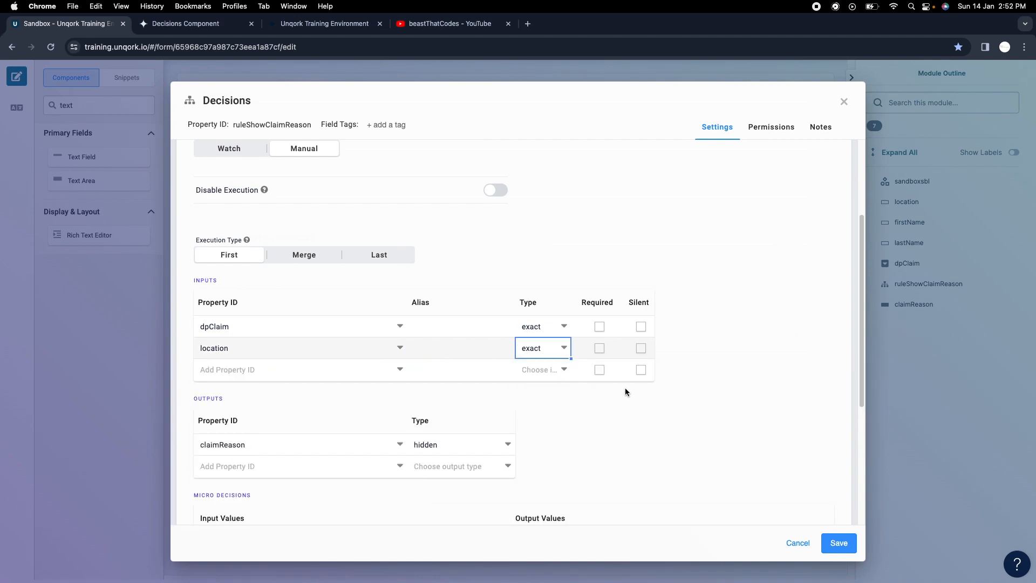
Mark the location input as required, and save the Decisions settings and the module.
scroll(596, 449, down, 1)
click(599, 329)
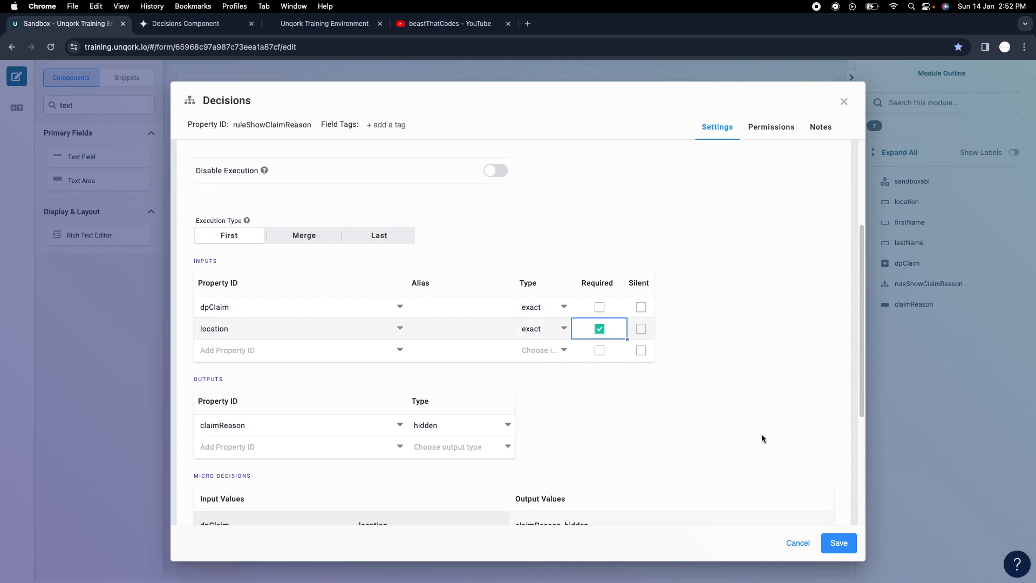
click(853, 545)
click(965, 106)
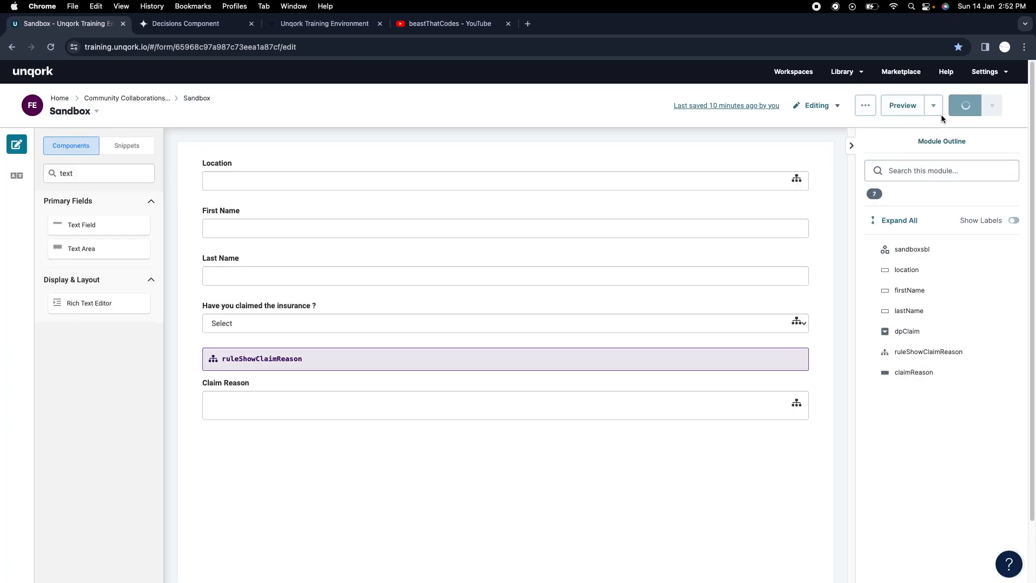
Reload the Sandbox module preview and close the Decisions Component documentation page.
click(215, 27)
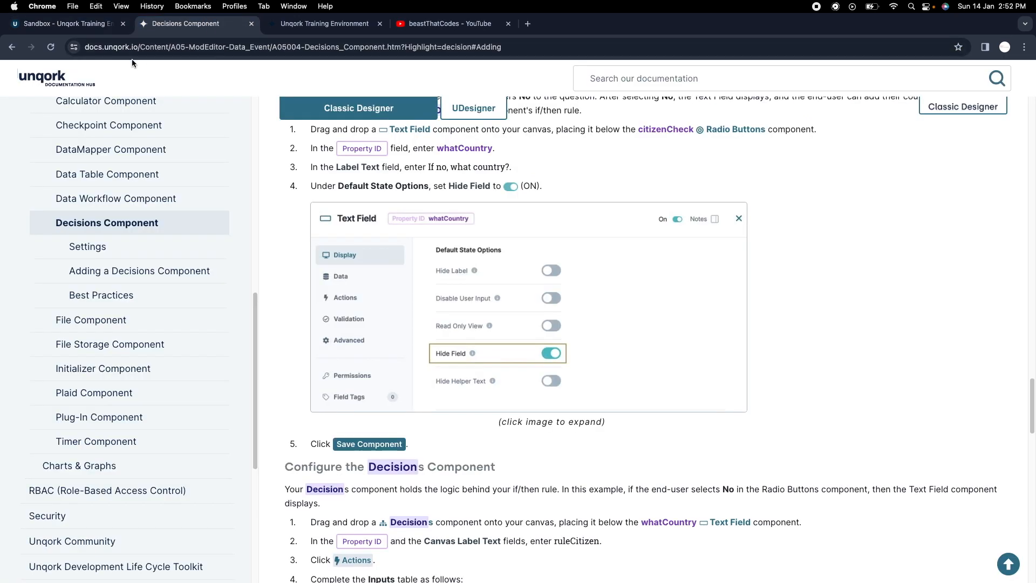
click(345, 26)
click(51, 47)
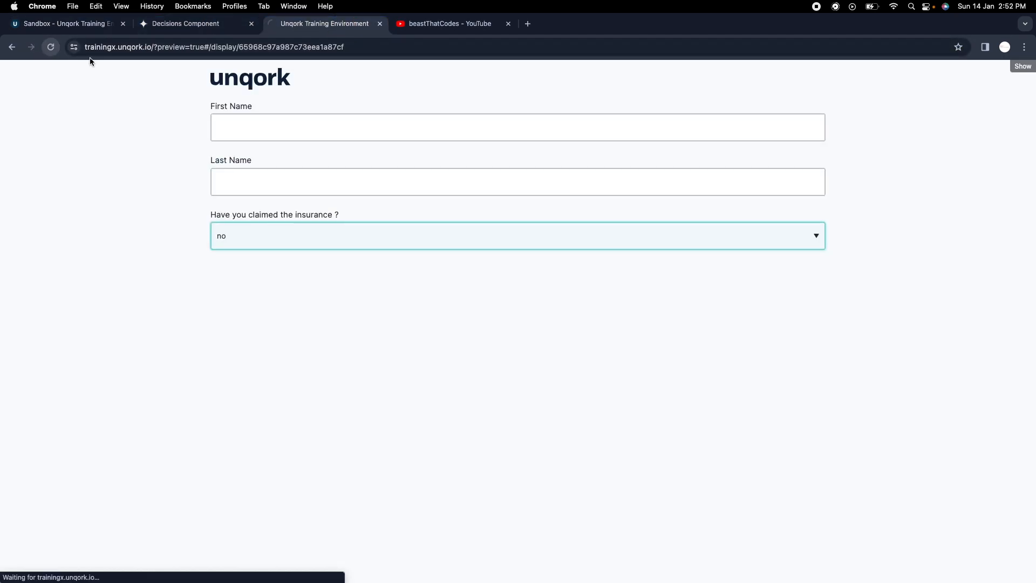
click(252, 24)
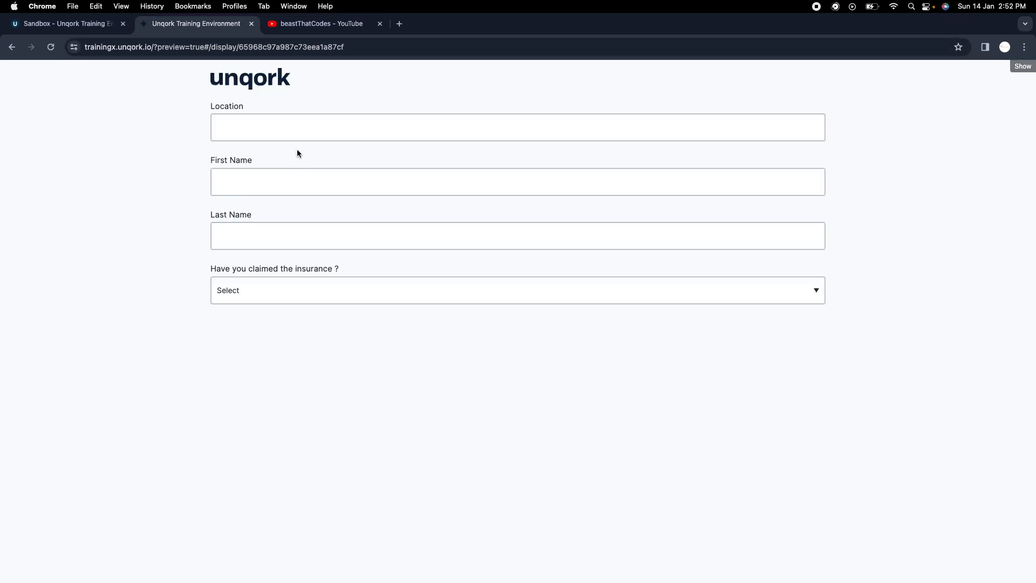
In the preview, enter xdxdds as First Name and sdsdsd as Last Name, and answer yes to the insurance claim question, leaving Location empty.
click(291, 178)
text(xdxdds)
click(301, 229)
text(sdsdsd)
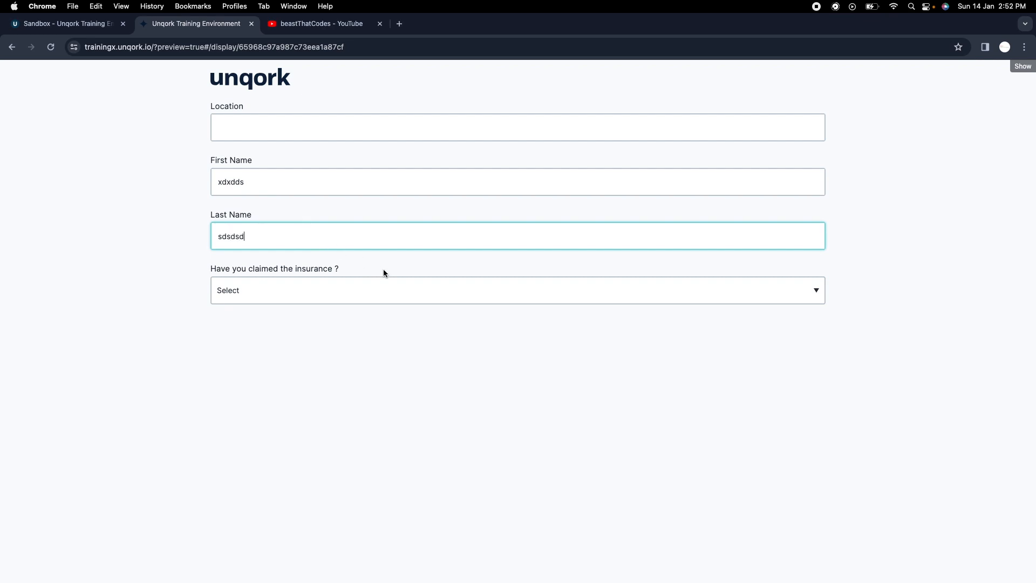
click(348, 290)
click(331, 302)
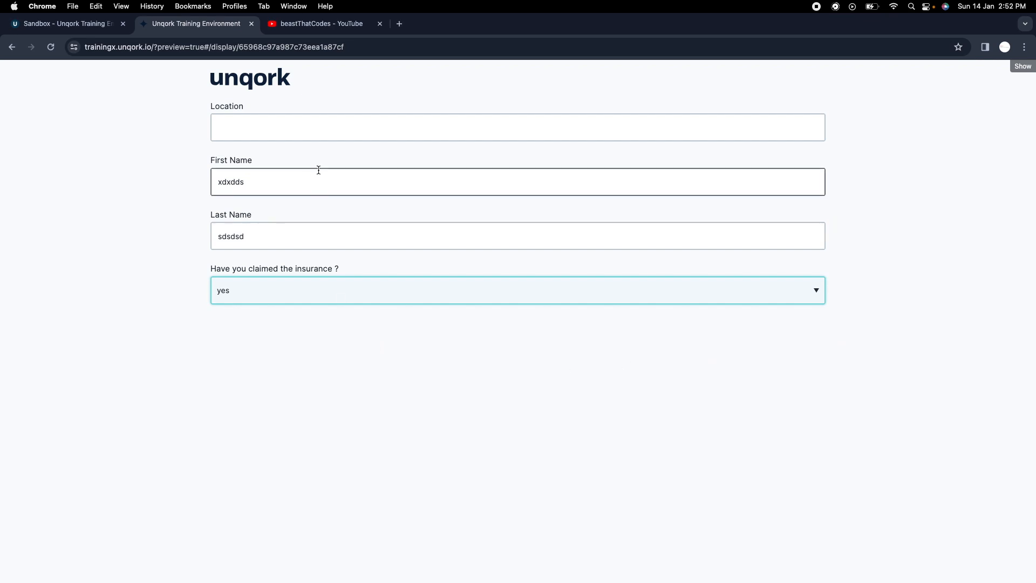
Enter sdsdsdsd as the Location, and change the insurance claim answer to no and back to yes to test the rule.
click(317, 128)
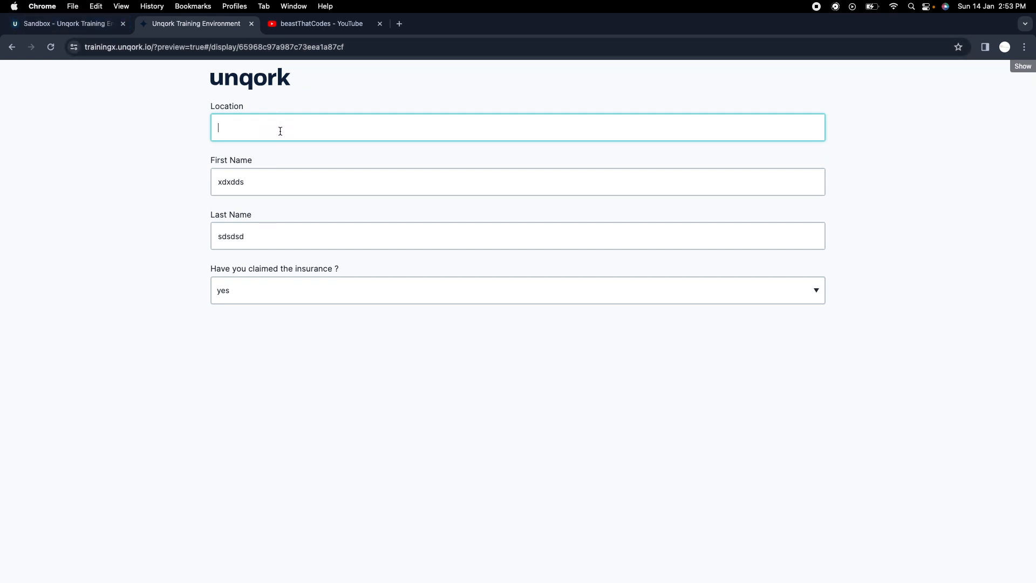
text(sdsdsdsd)
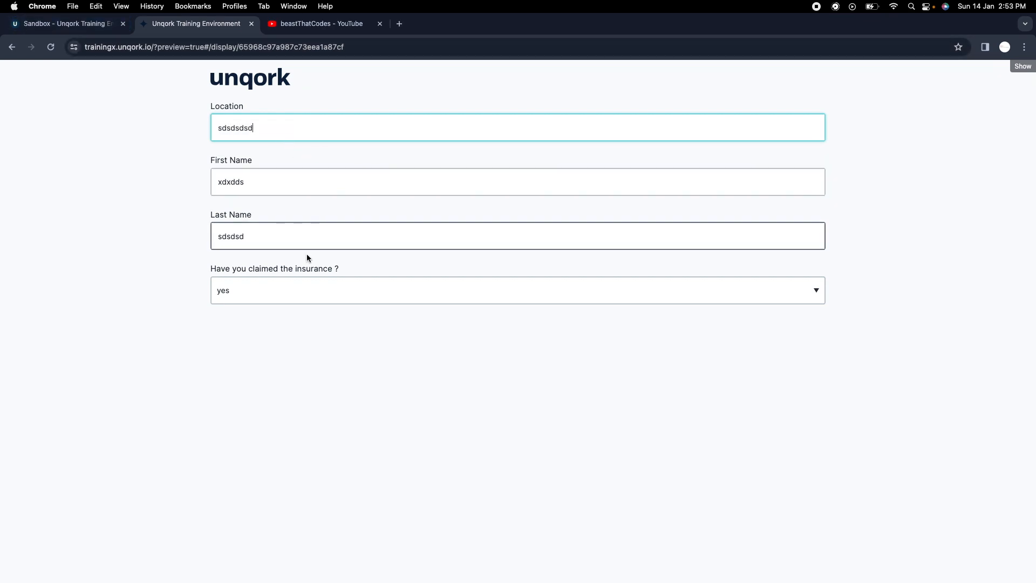
click(266, 296)
click(257, 303)
click(254, 300)
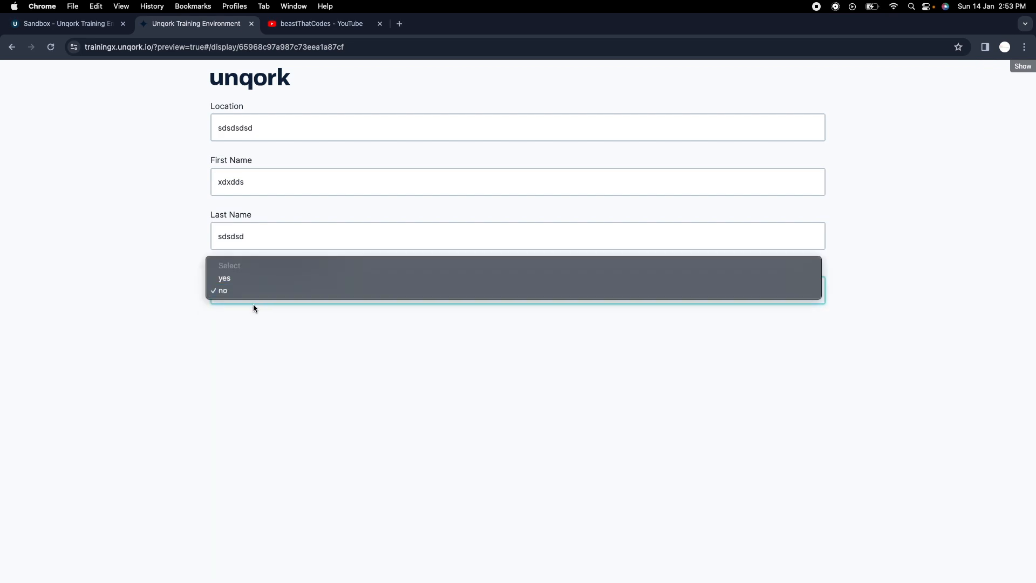
click(306, 317)
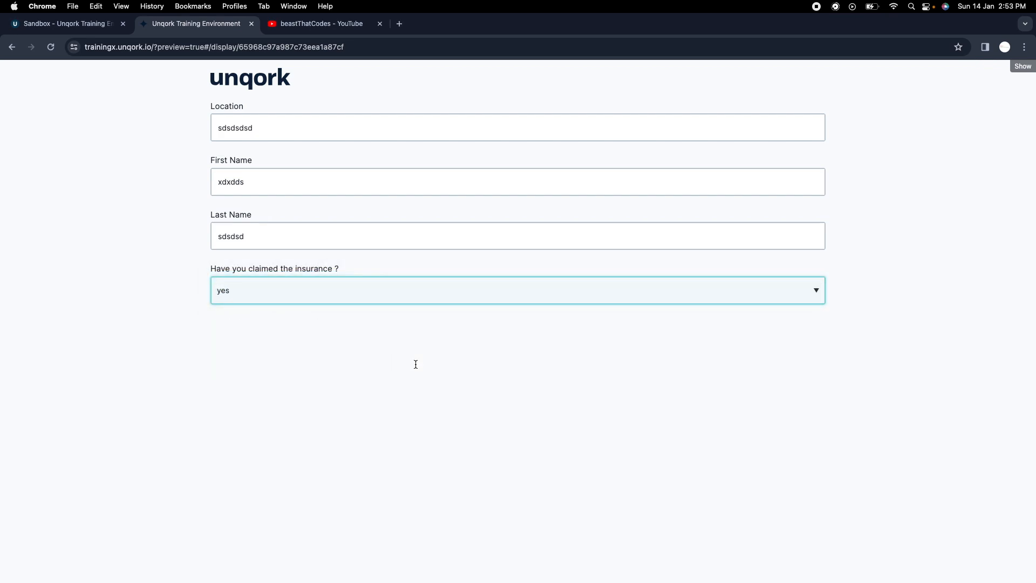
click(286, 366)
Return to the module editor and make the location input in ruleShowClaimReason silent instead of required.
click(55, 27)
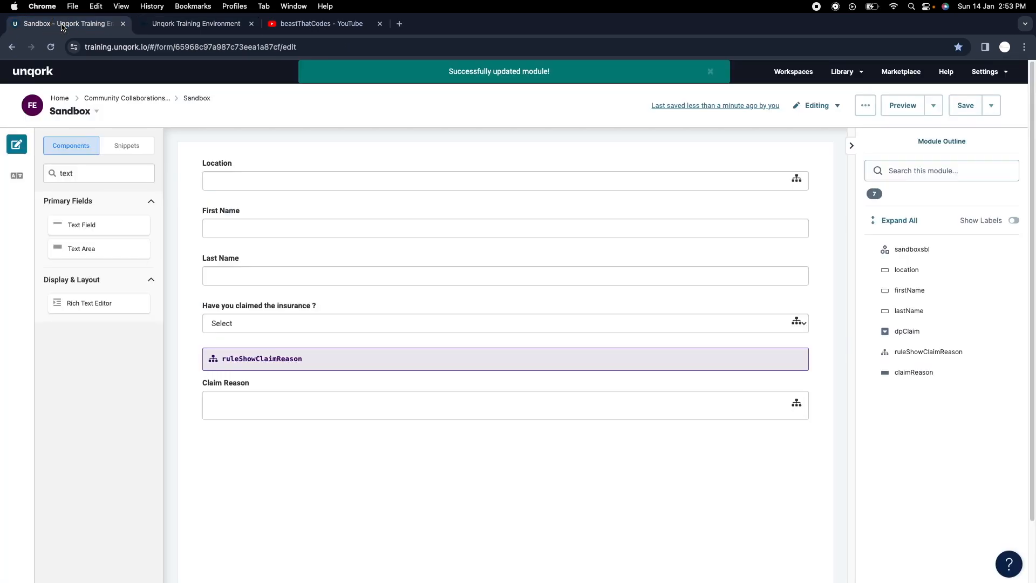
click(477, 354)
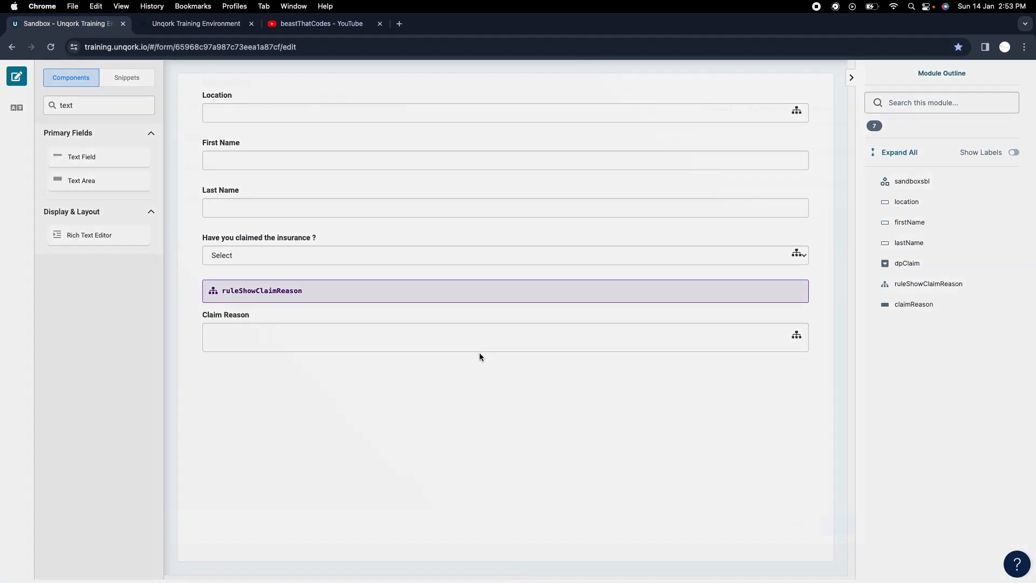
scroll(642, 372, down, 3)
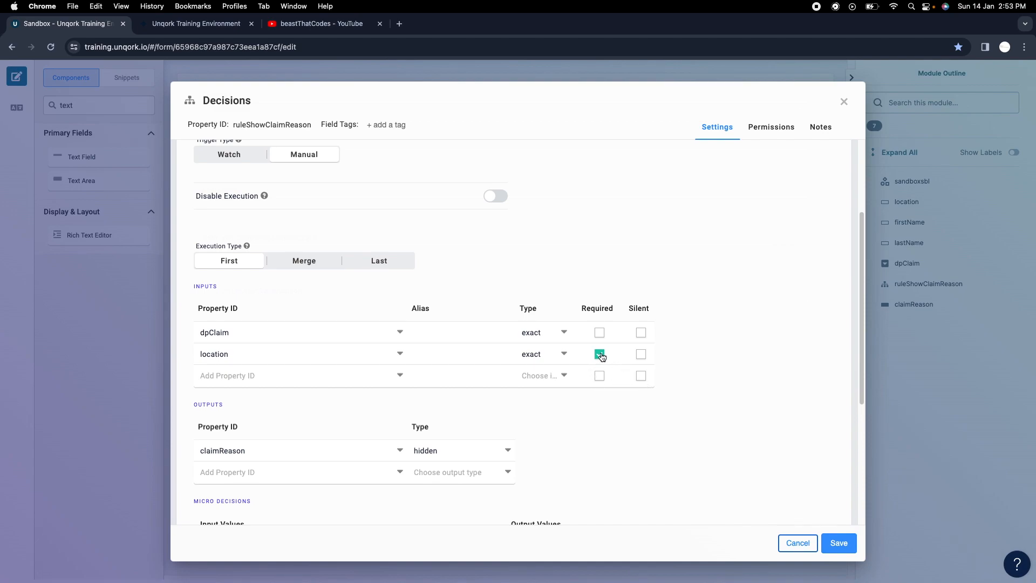
scroll(770, 379, down, 1)
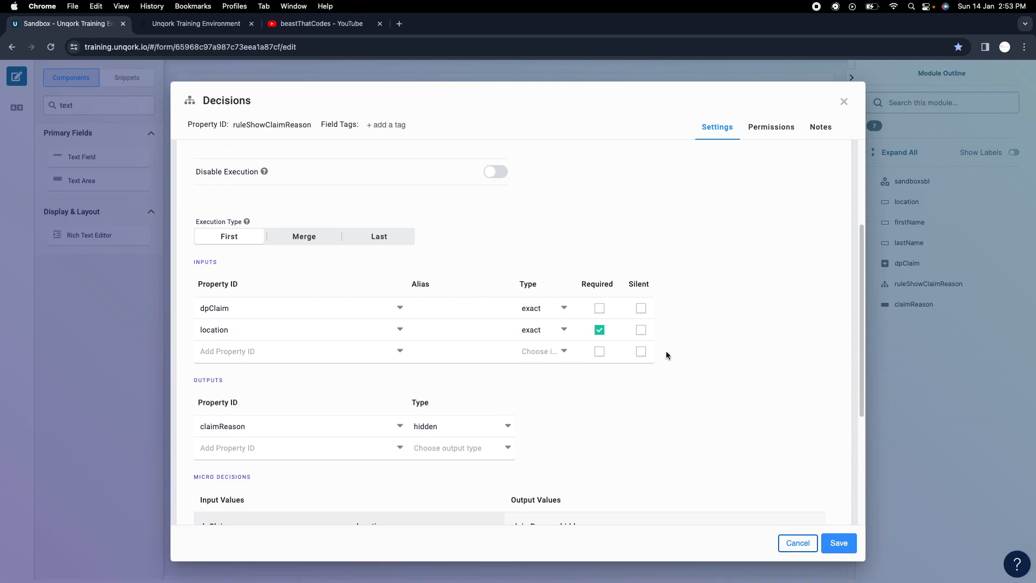
scroll(694, 351, down, 1)
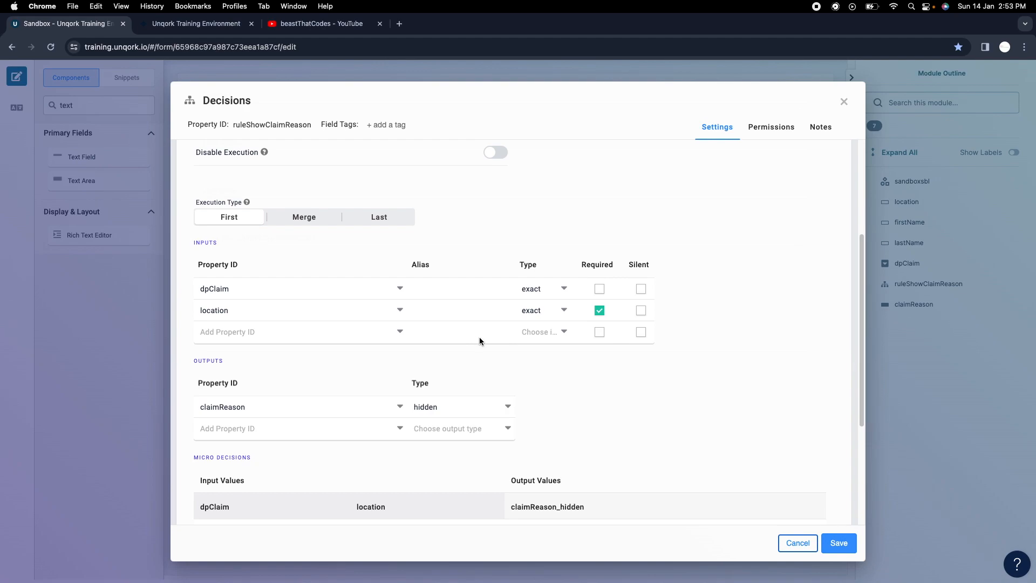
scroll(486, 345, down, 1)
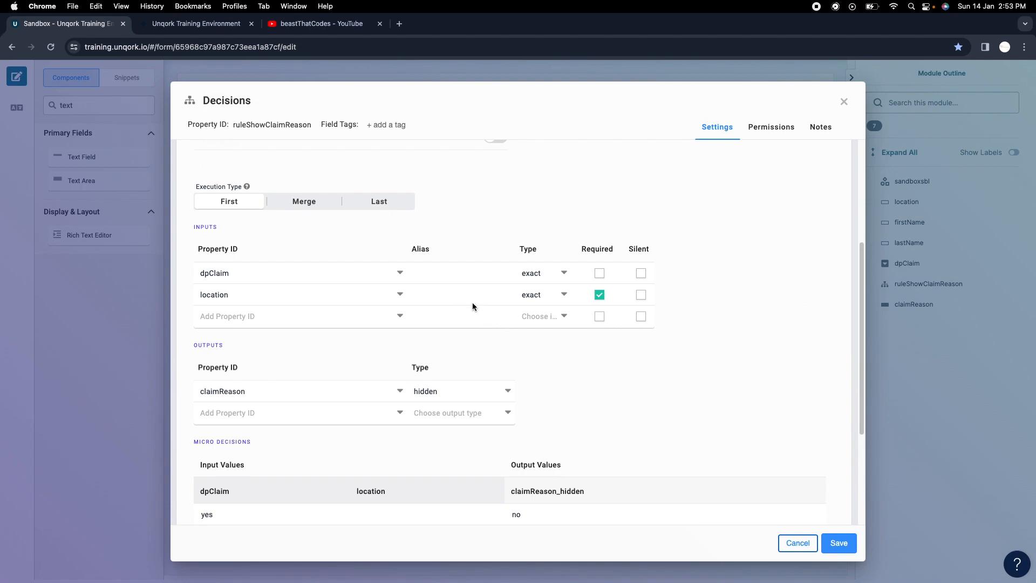
click(639, 296)
click(600, 299)
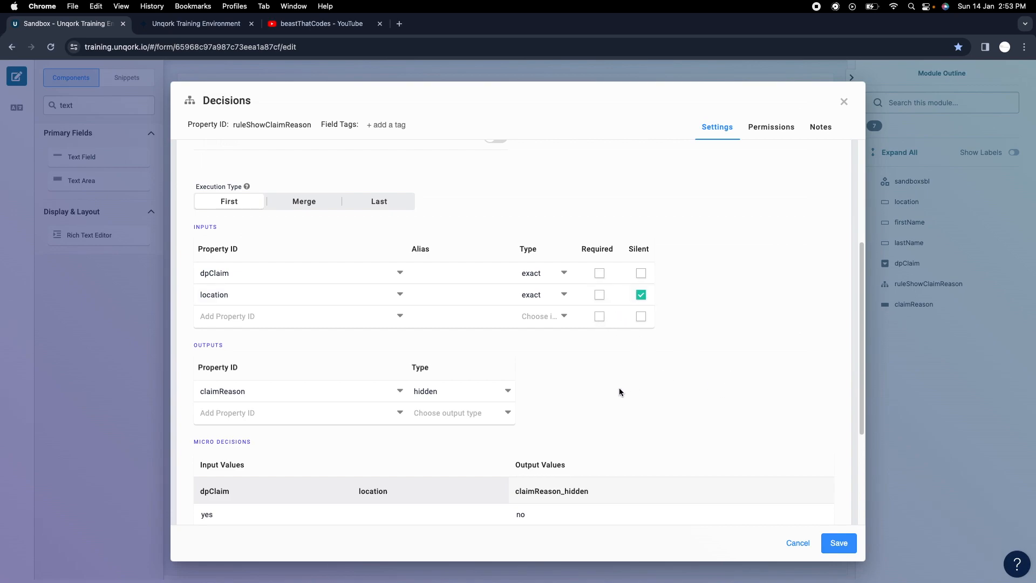
Clear the Silent option of the location input, and switch its Required option on and back off.
click(641, 295)
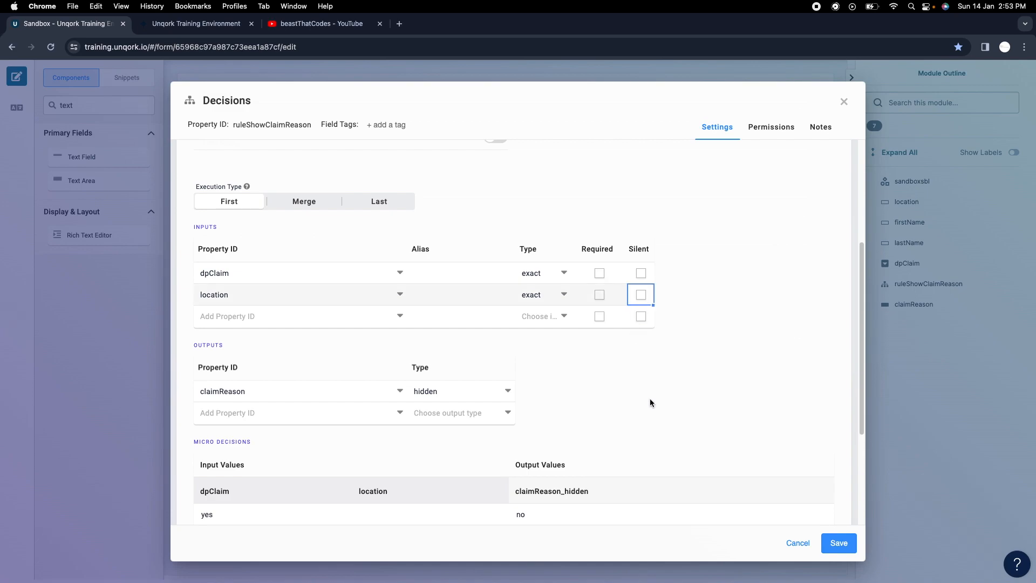
click(700, 375)
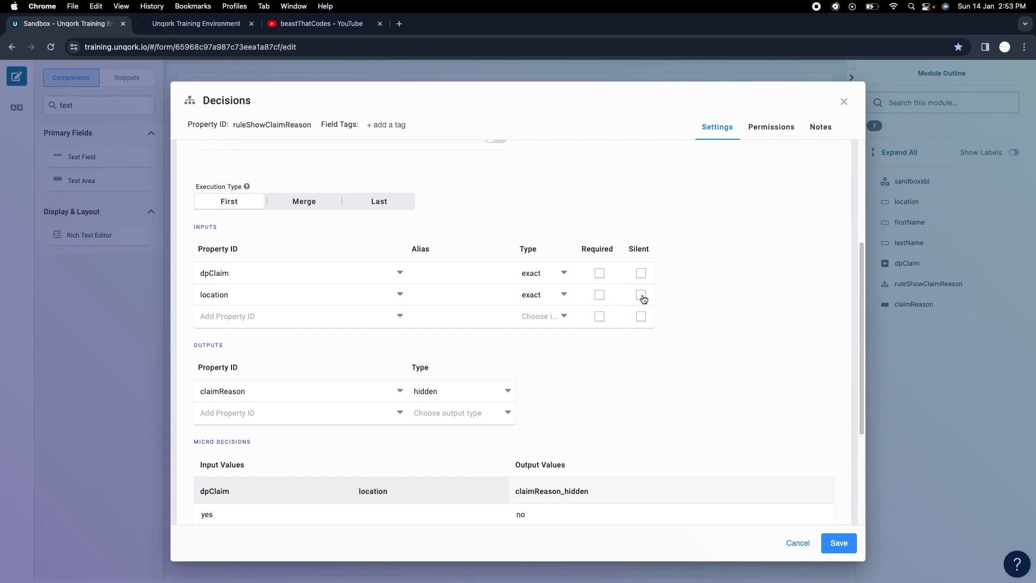
click(599, 295)
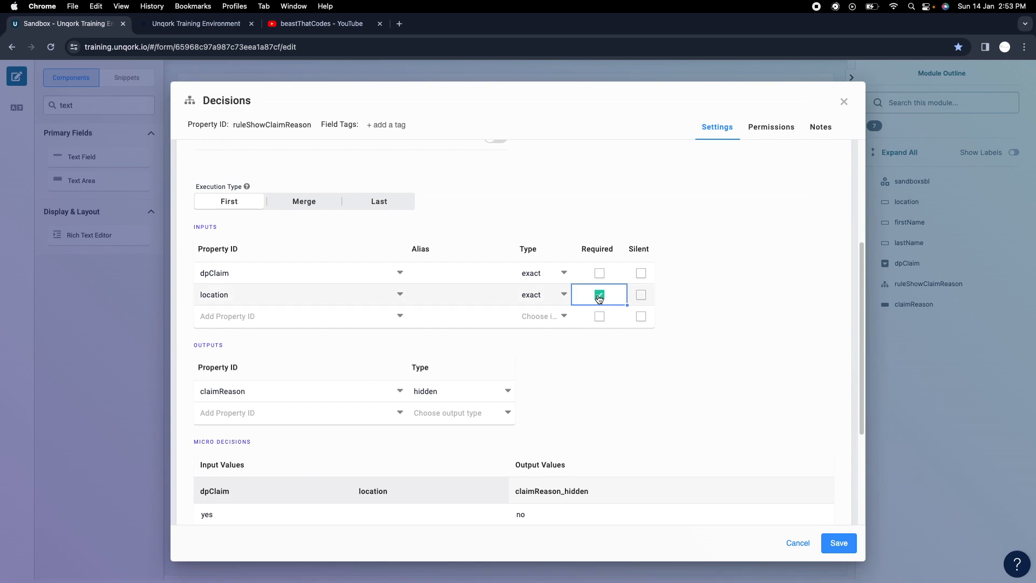
click(599, 296)
Set the output type of claimReason to label in the ruleShowClaimReason outputs.
scroll(652, 403, down, 1)
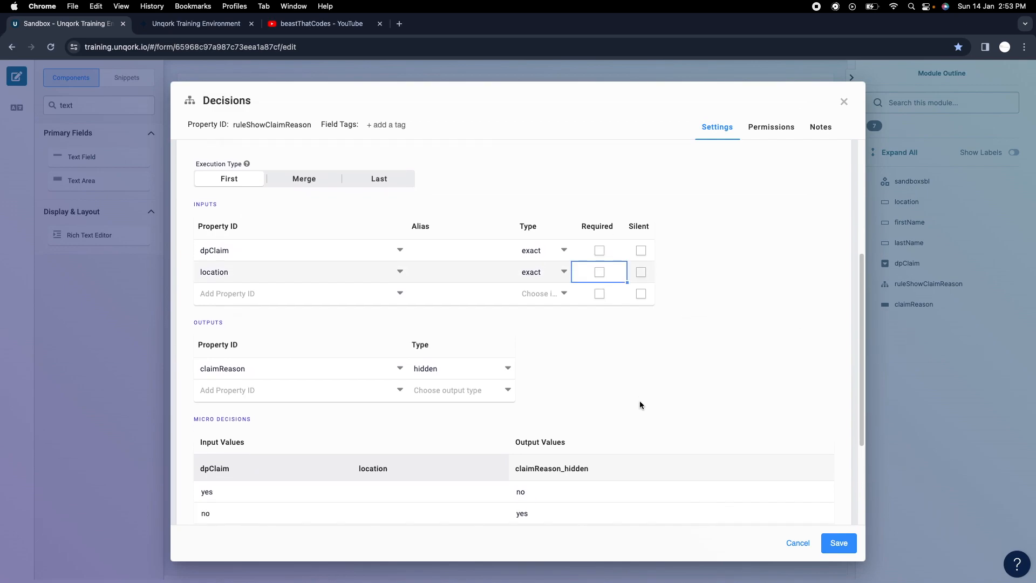
scroll(647, 399, down, 5)
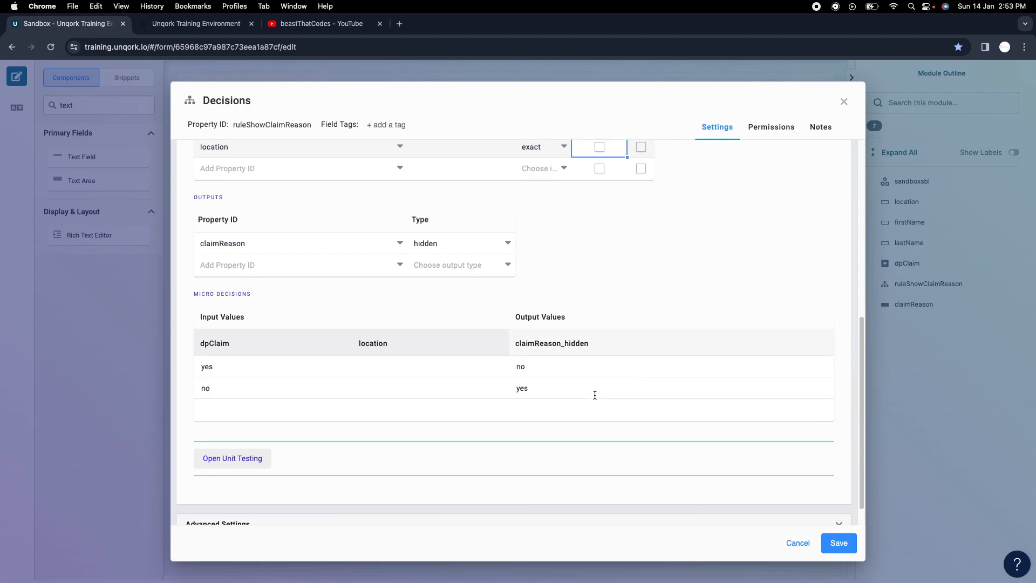
click(508, 239)
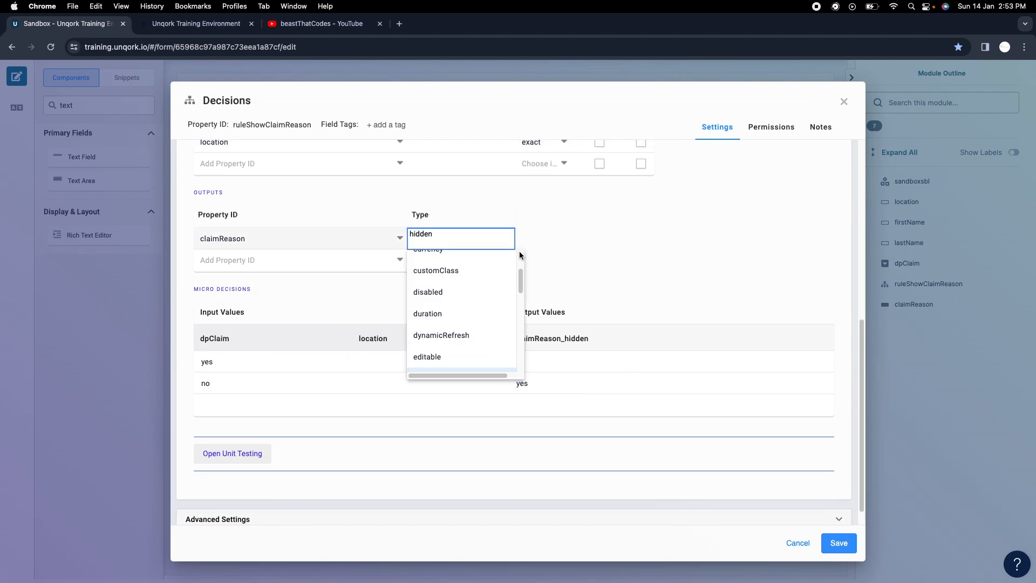
scroll(490, 320, up, 3)
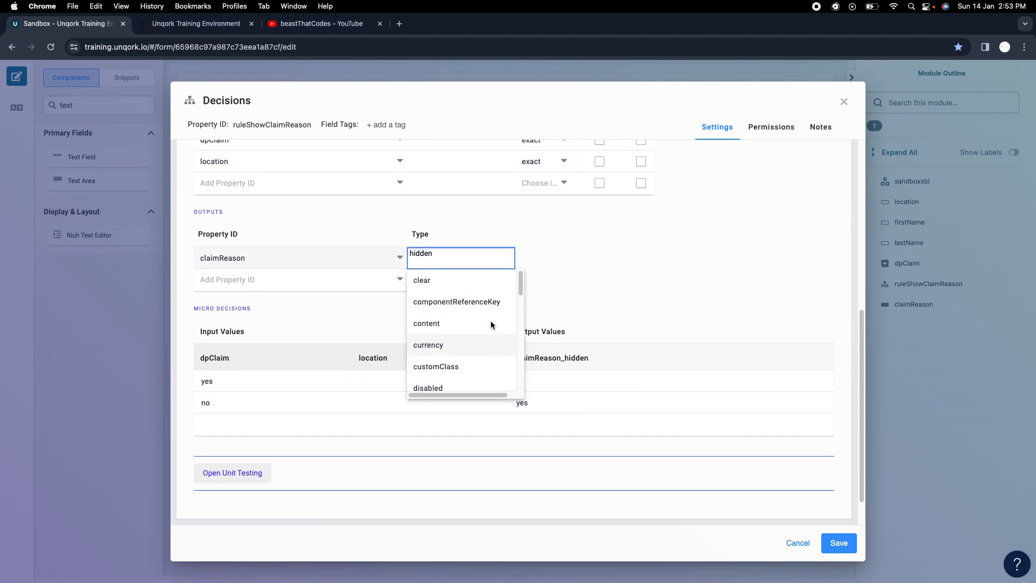
scroll(701, 361, up, 10)
scroll(701, 361, down, 10)
scroll(469, 303, down, 3)
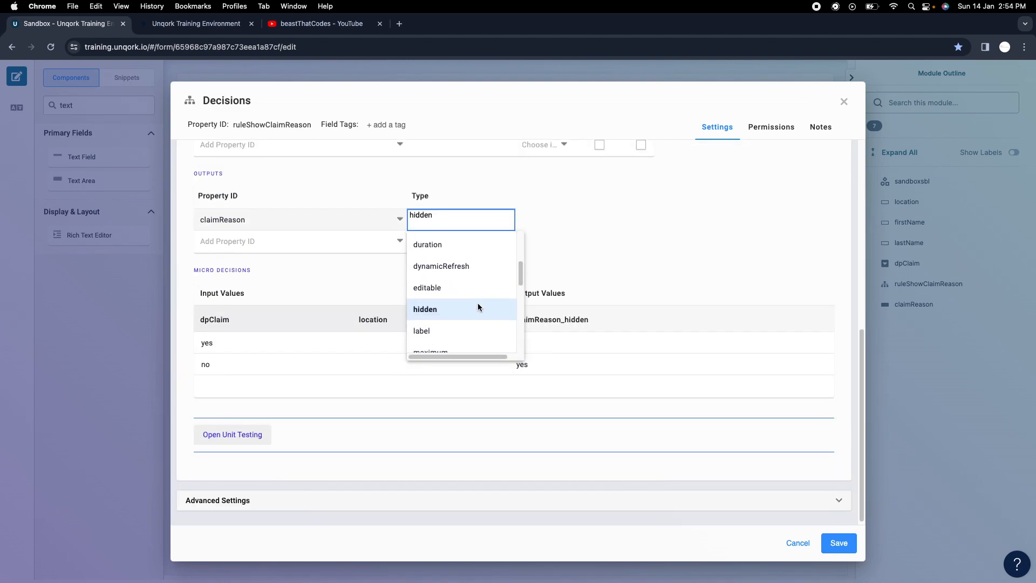
click(465, 312)
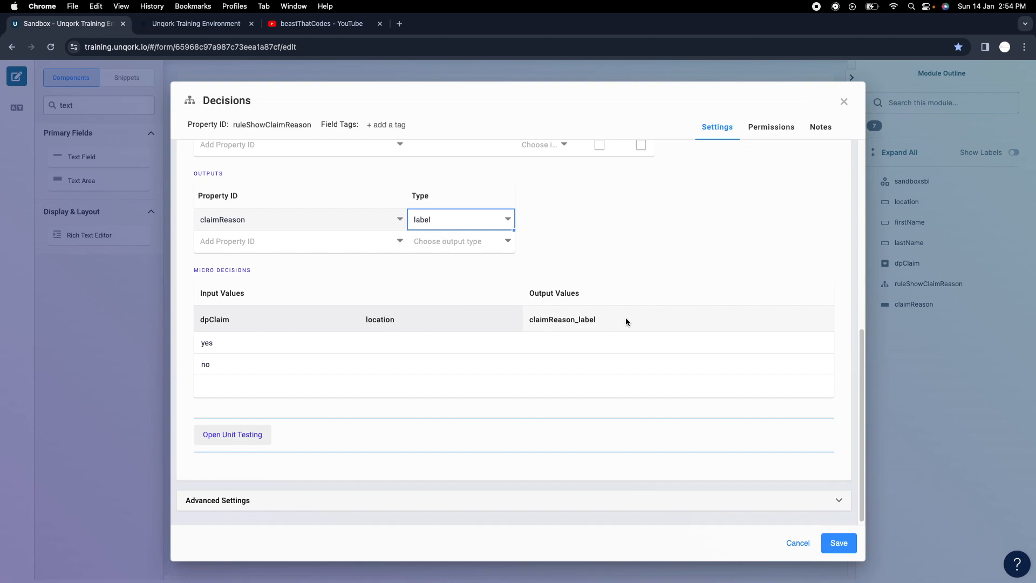
Enter "Claim is done" as the claimReason_label output value for the yes row of the micro decisions.
click(573, 340)
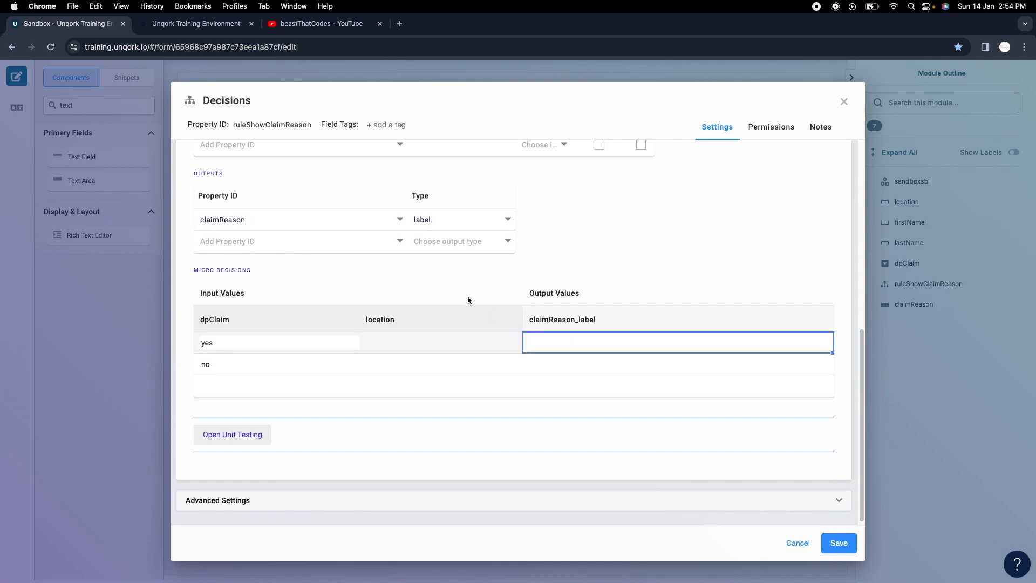
click(561, 343)
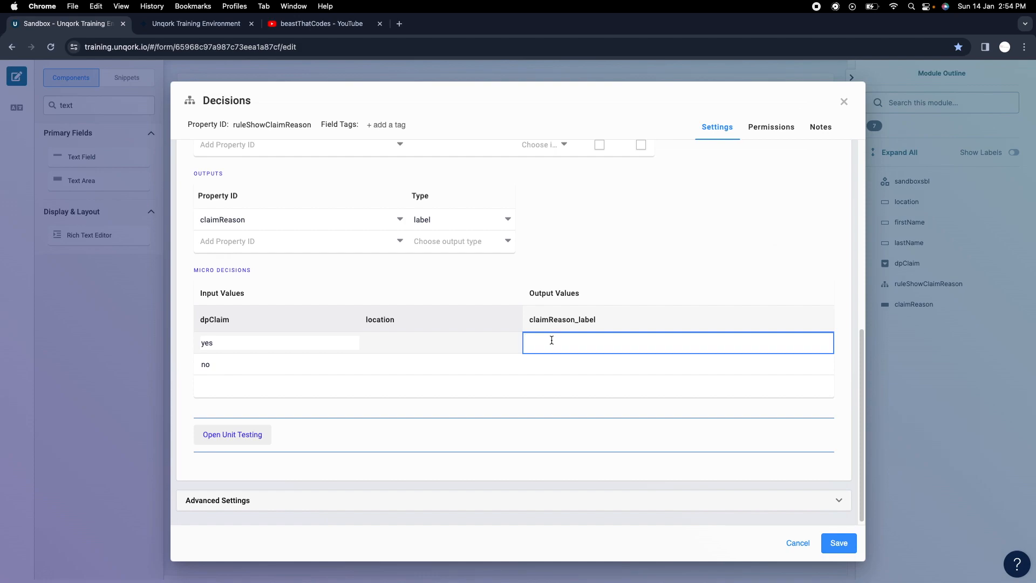
text(C)
key(BackSpace)
text(Cla)
key(BackSpace)
key(BackSpace)
text(laim )
text(is )
text(se)
key(BackSpace)
key(BackSpace)
text(done)
click(643, 296)
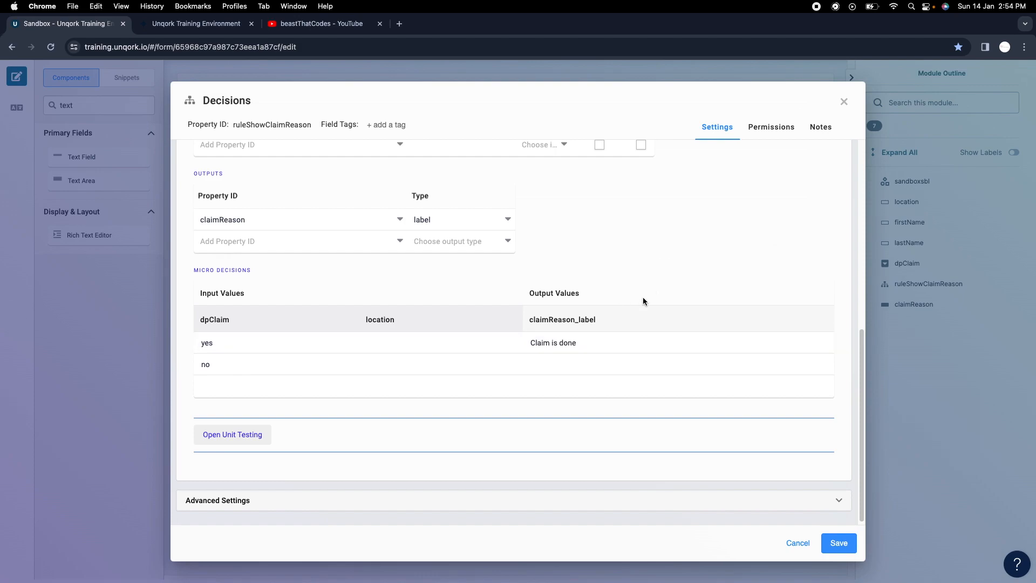
Enter "Not Claimed" as the claimReason_label output value for the no row.
click(557, 369)
text(Not )
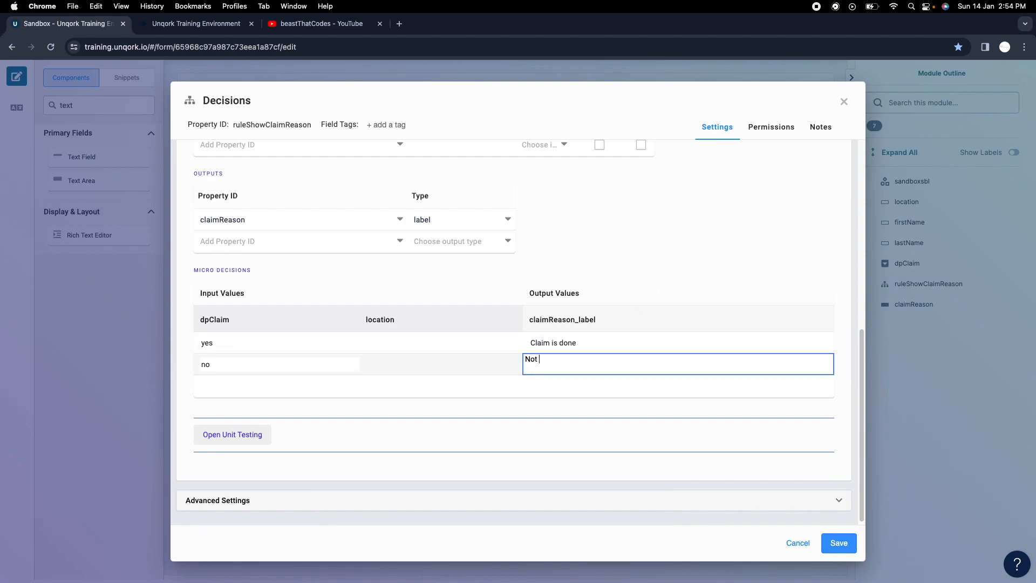
text(Claimed)
Change the claimReason_label output value for the yes row to "Claimed" and save the Decisions settings.
click(594, 344)
key(BackSpace)
key(BackSpace)
key(BackSpace)
key(BackSpace)
key(BackSpace)
key(BackSpace)
key(BackSpace)
key(BackSpace)
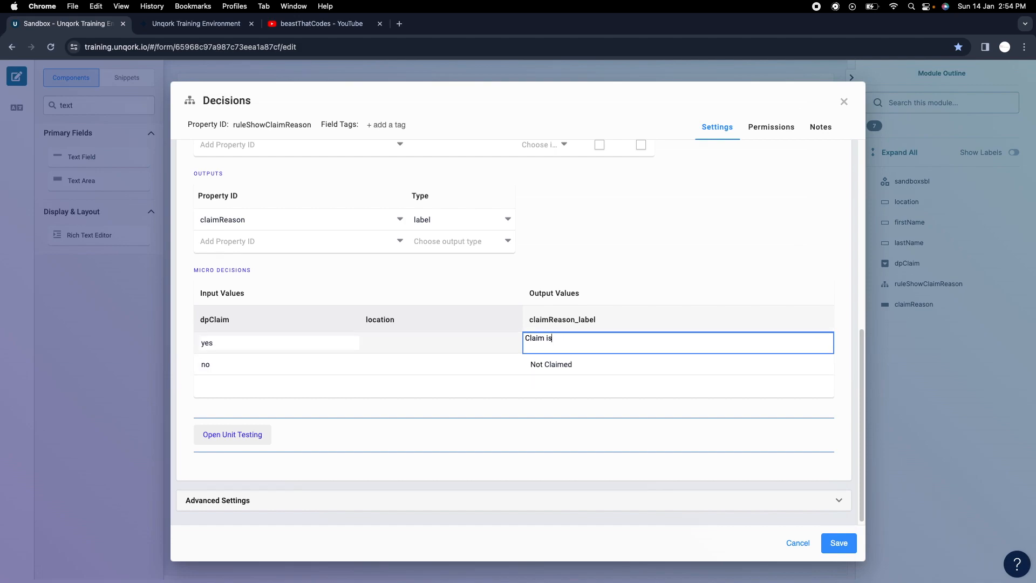
text(ed)
click(679, 269)
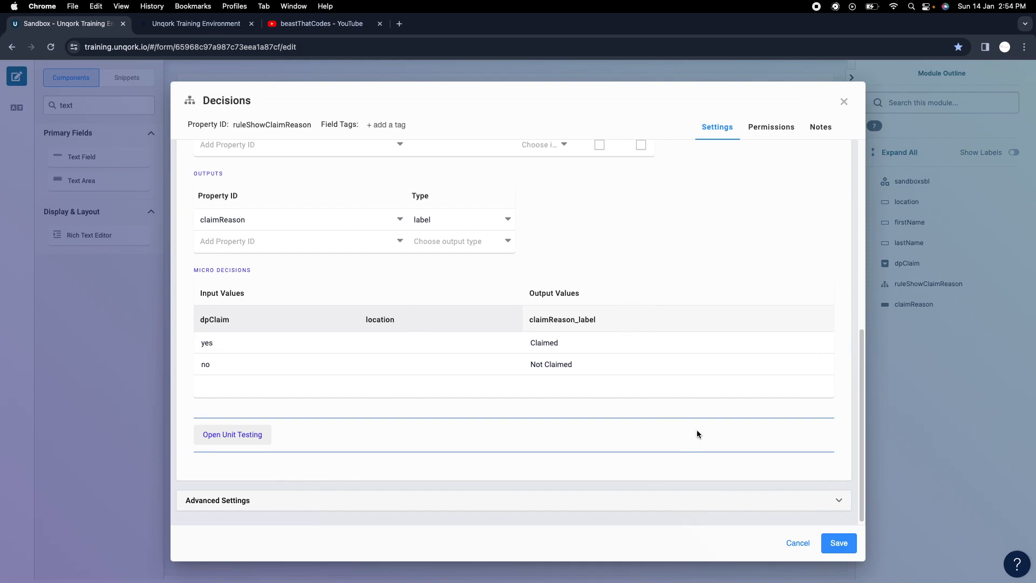
click(838, 542)
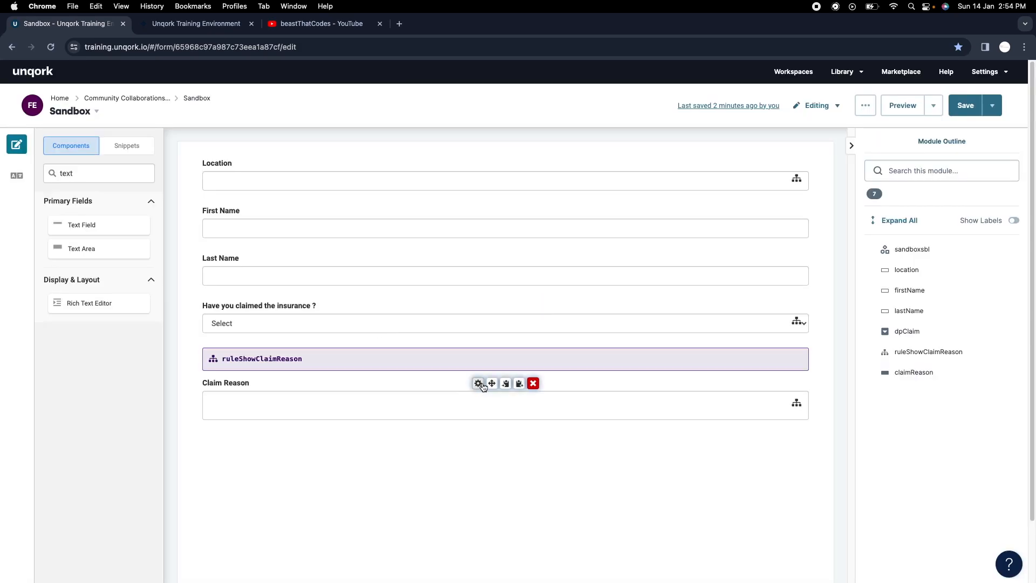
Turn off Hide Field for the Claim Reason text area and save its settings.
click(478, 383)
scroll(604, 391, down, 2)
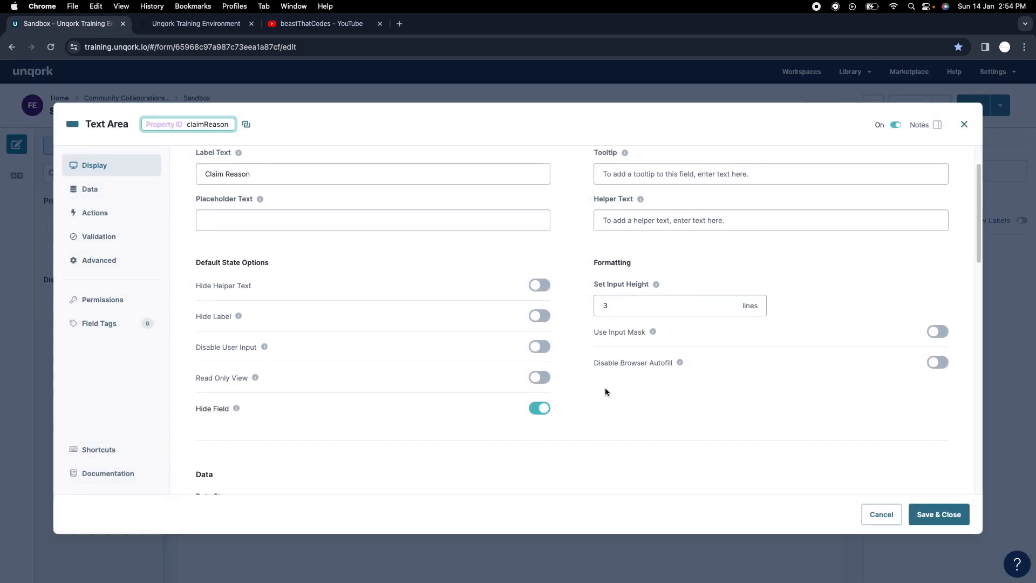
click(539, 408)
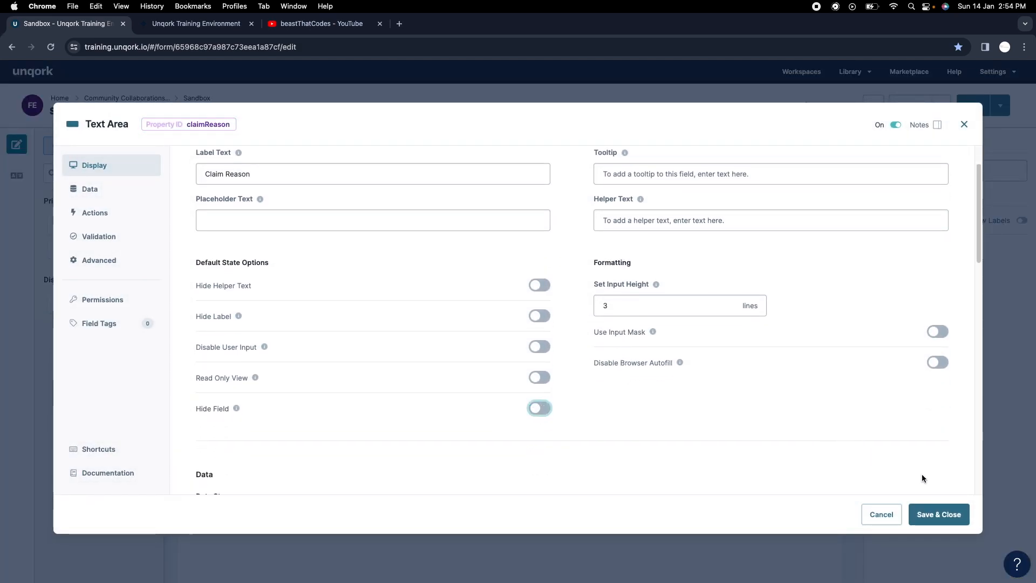
click(958, 518)
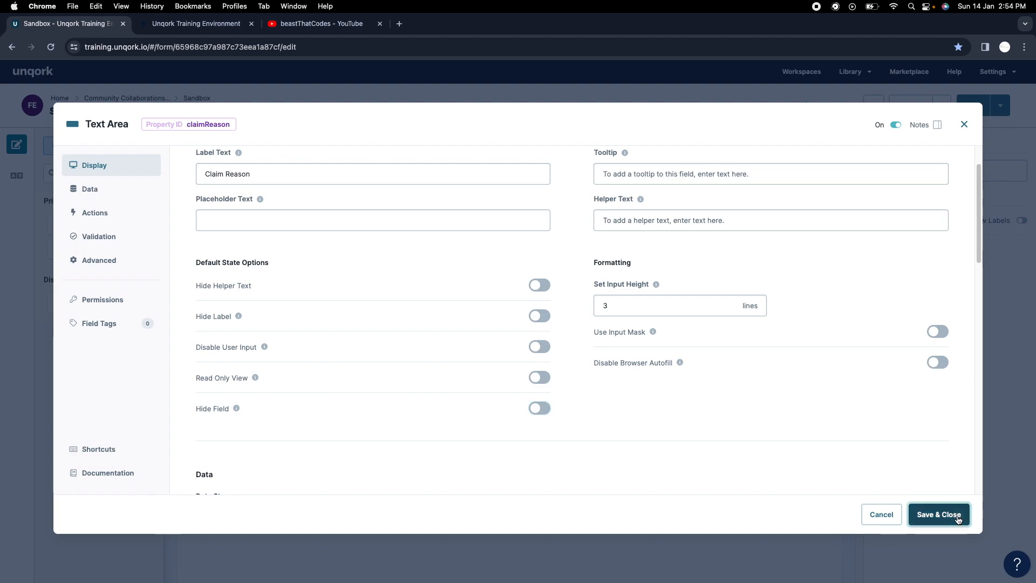
Save the Sandbox module and reload its preview page to load the updated form.
click(965, 106)
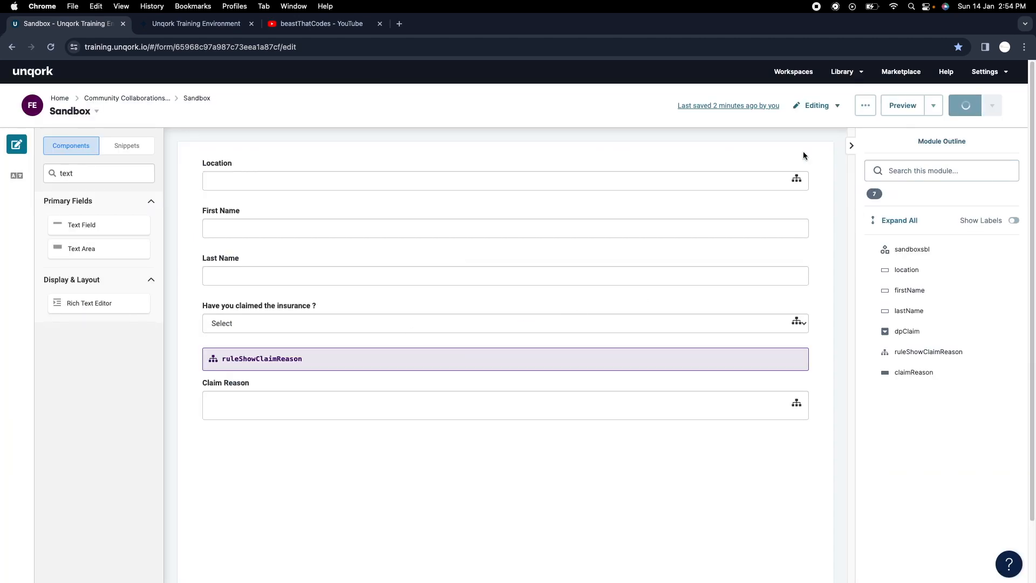
click(158, 22)
click(51, 47)
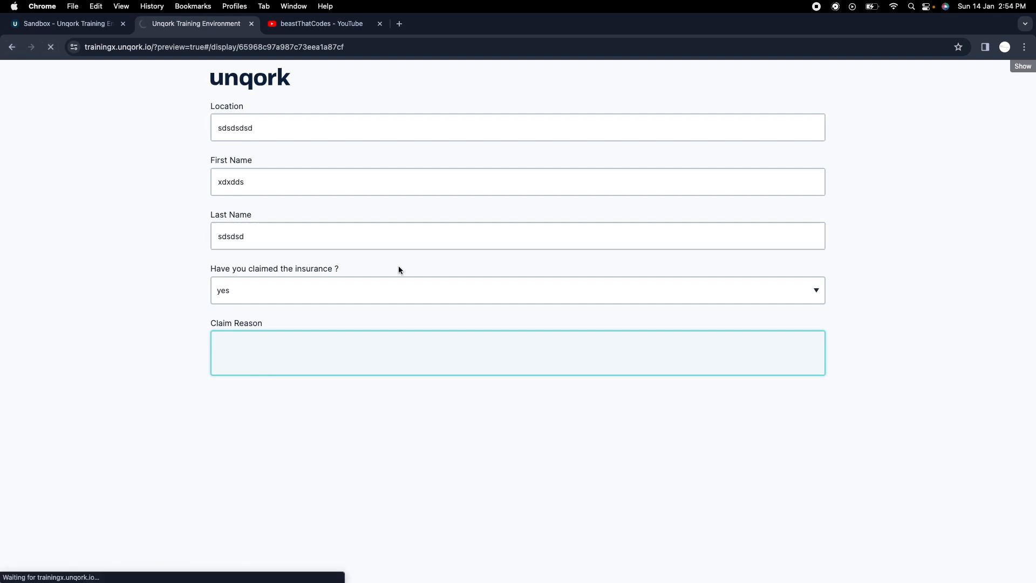
click(68, 24)
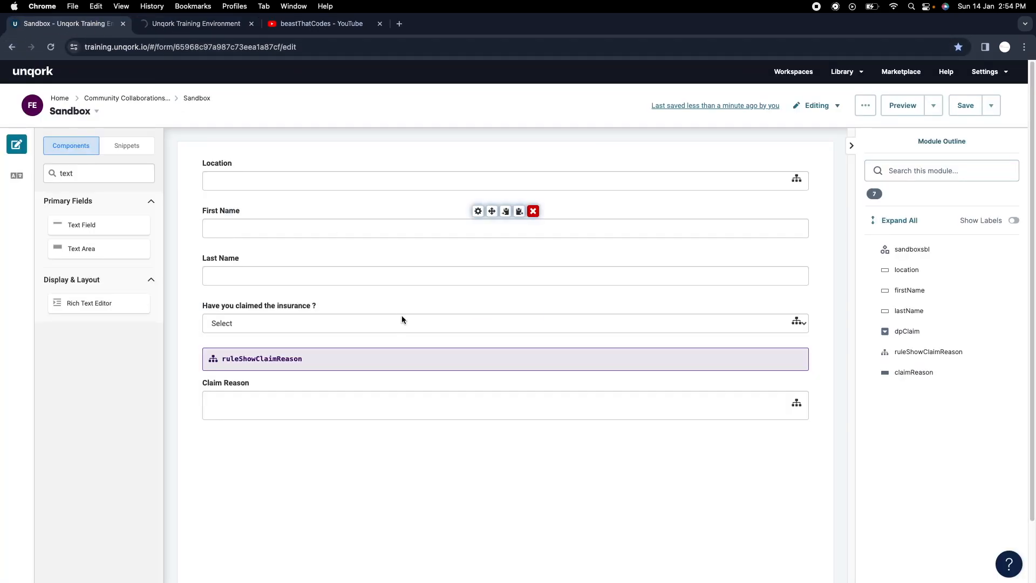
click(202, 24)
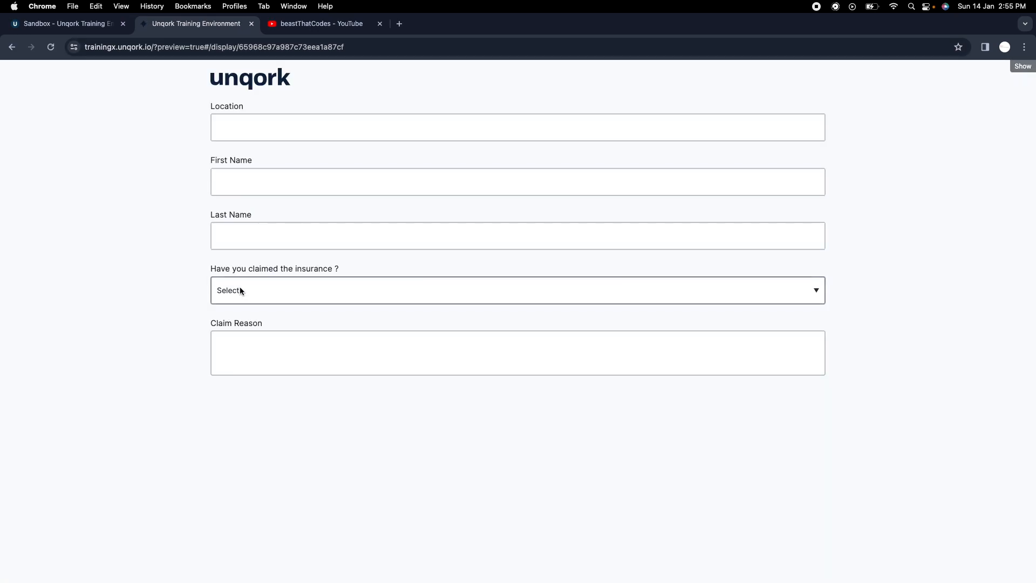
In the preview form, enter "sdfsd" as First Name and "sd" as Last Name, and answer yes to the insurance claim question.
click(259, 182)
text(sdfsd)
click(270, 227)
text(sd)
click(274, 289)
click(255, 301)
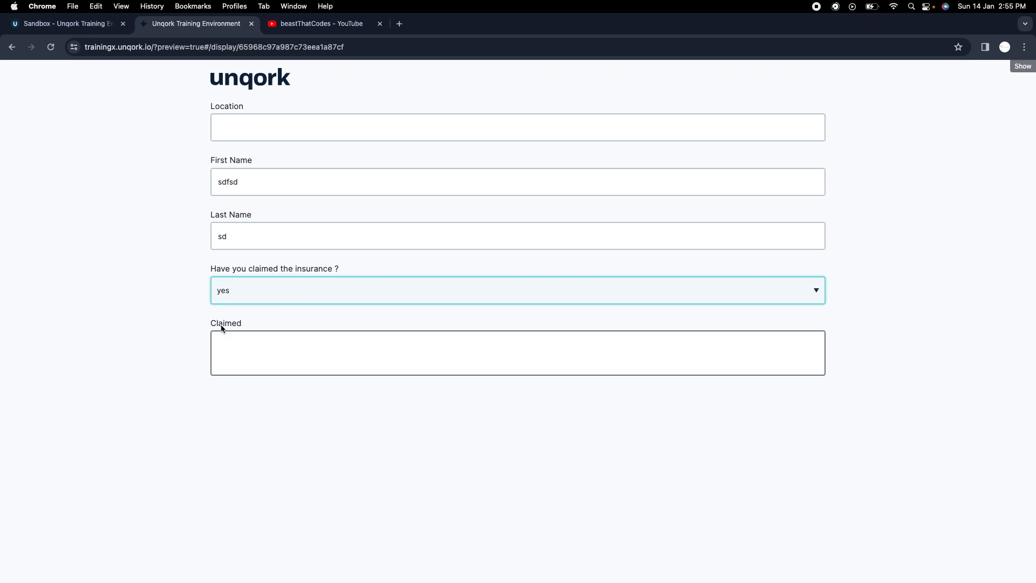
drag(208, 322, 233, 326)
Change the insurance claim answer in the preview form to no to test the other label.
click(282, 288)
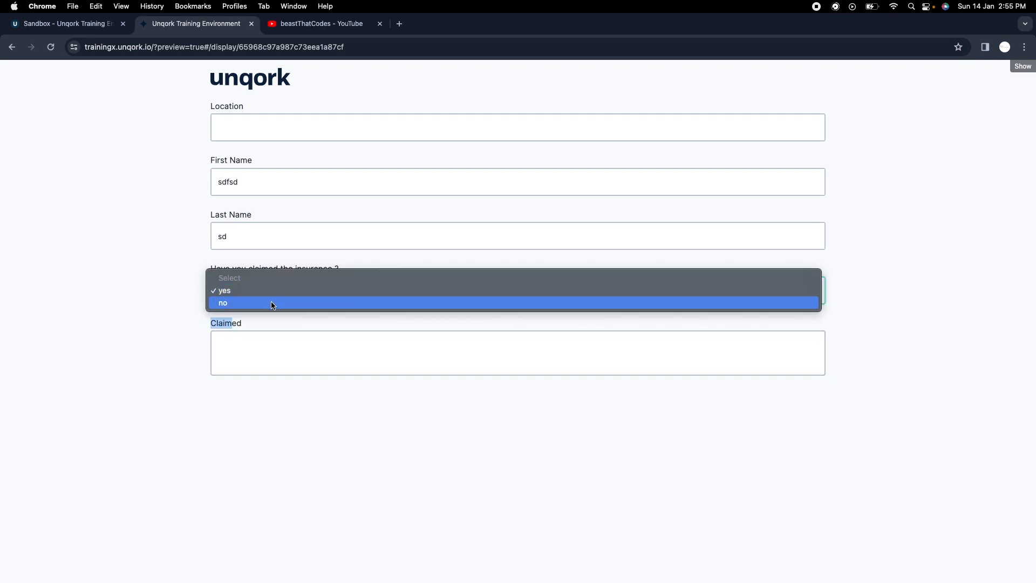
click(270, 302)
click(263, 321)
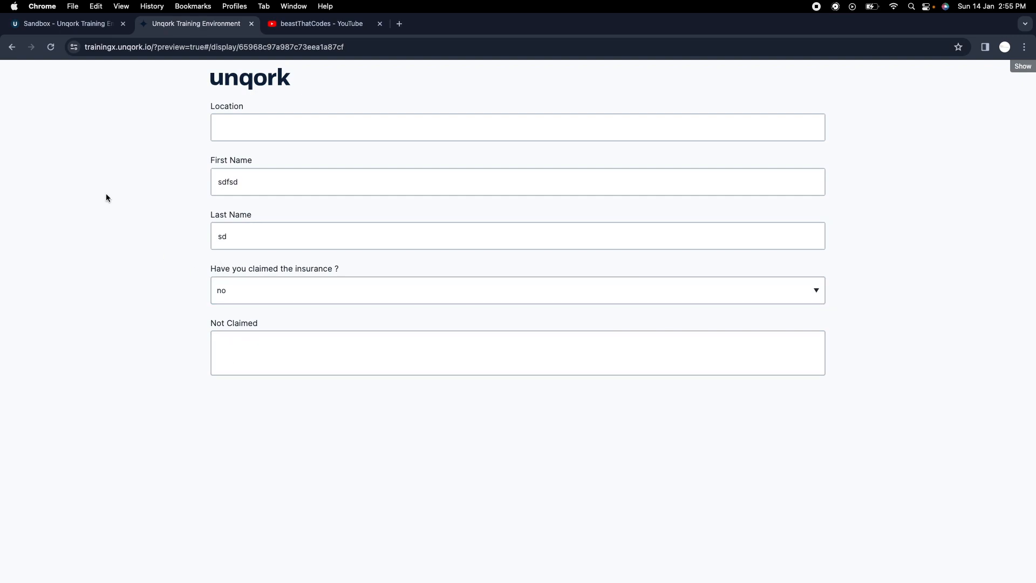
Reopen the ruleShowClaimReason Decisions settings in the module editor and examine the output types available for claimReason.
click(43, 23)
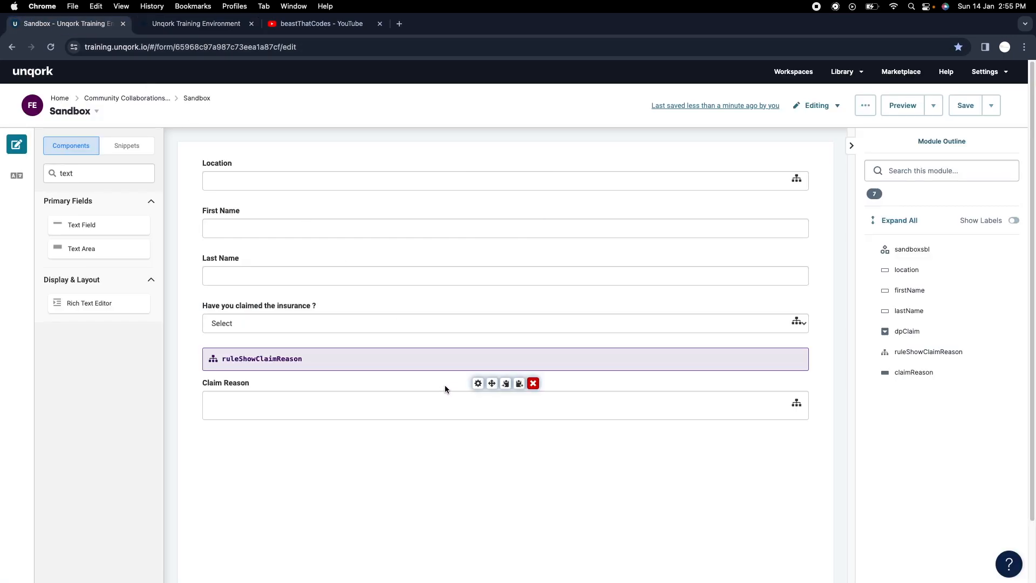
click(478, 353)
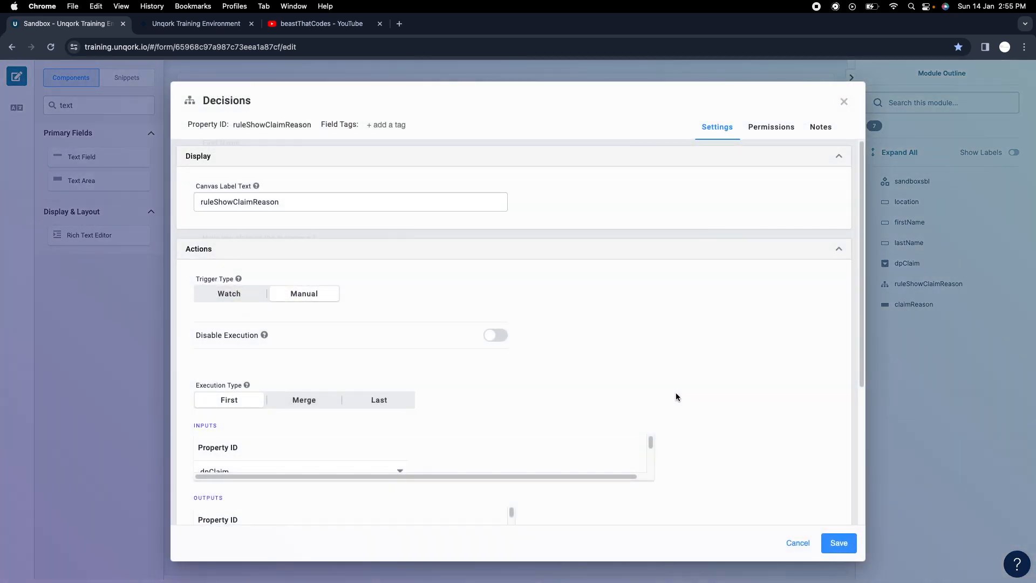
scroll(628, 415, down, 3)
scroll(495, 412, down, 1)
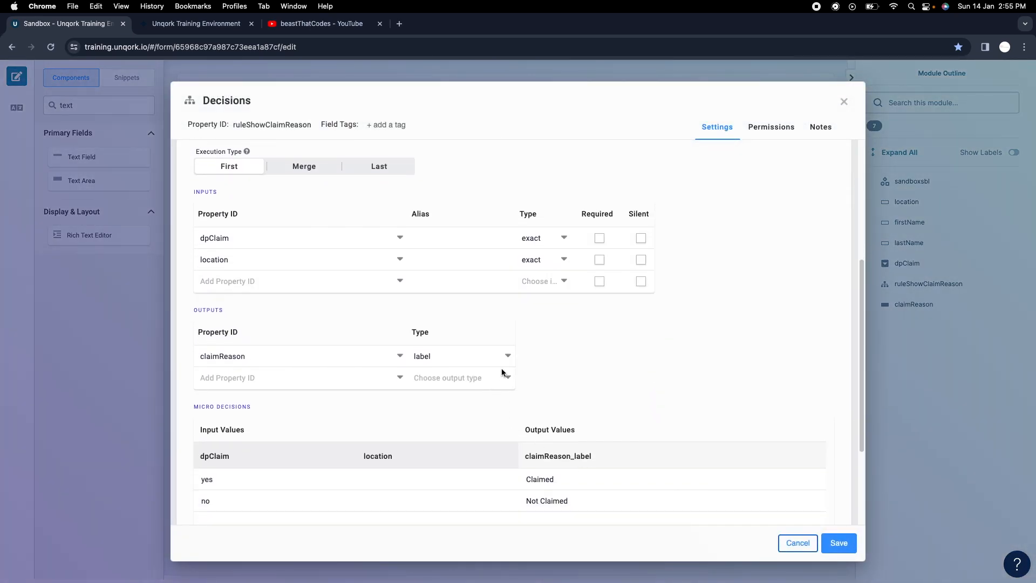
click(508, 357)
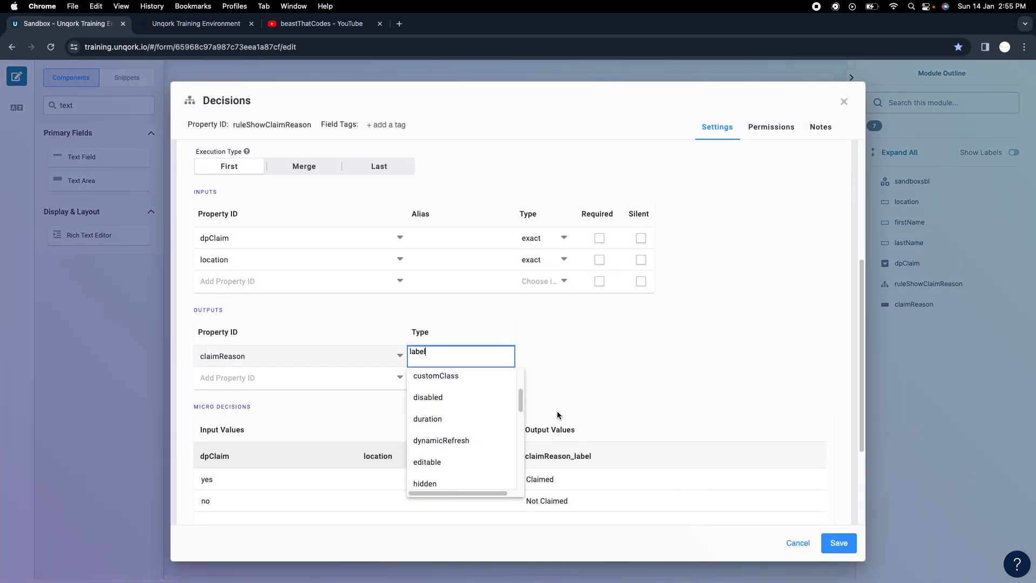
scroll(495, 423, down, 5)
scroll(514, 433, down, 3)
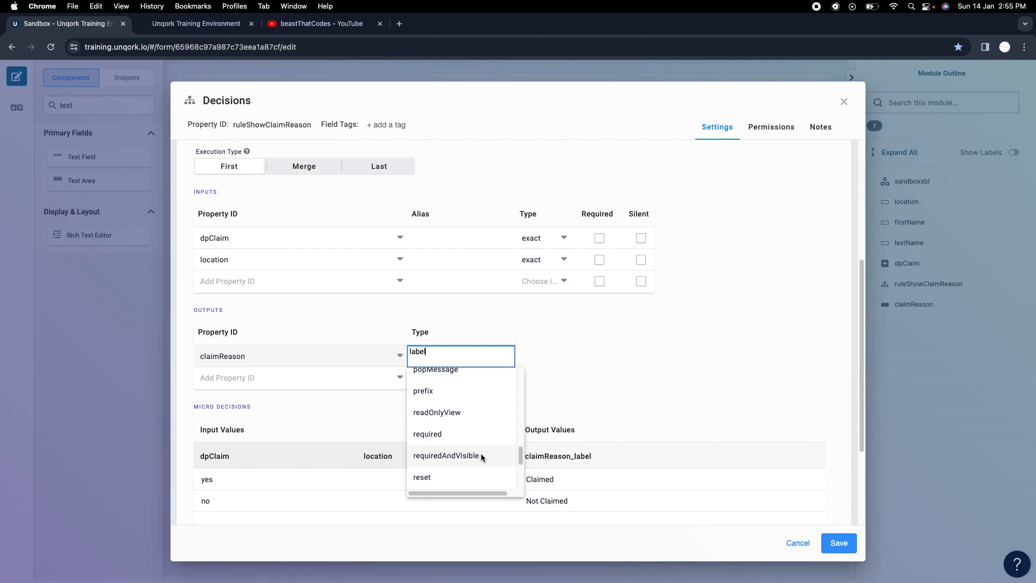
drag(522, 456, 523, 480)
click(641, 386)
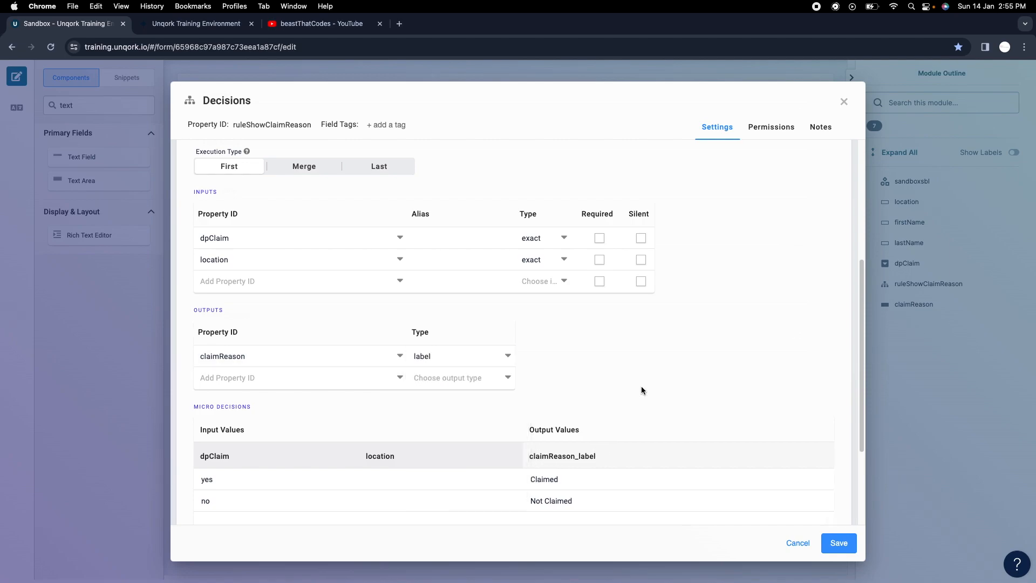
Open unit testing in the ruleShowClaimReason Decisions settings and add a first test.
scroll(593, 386, down, 5)
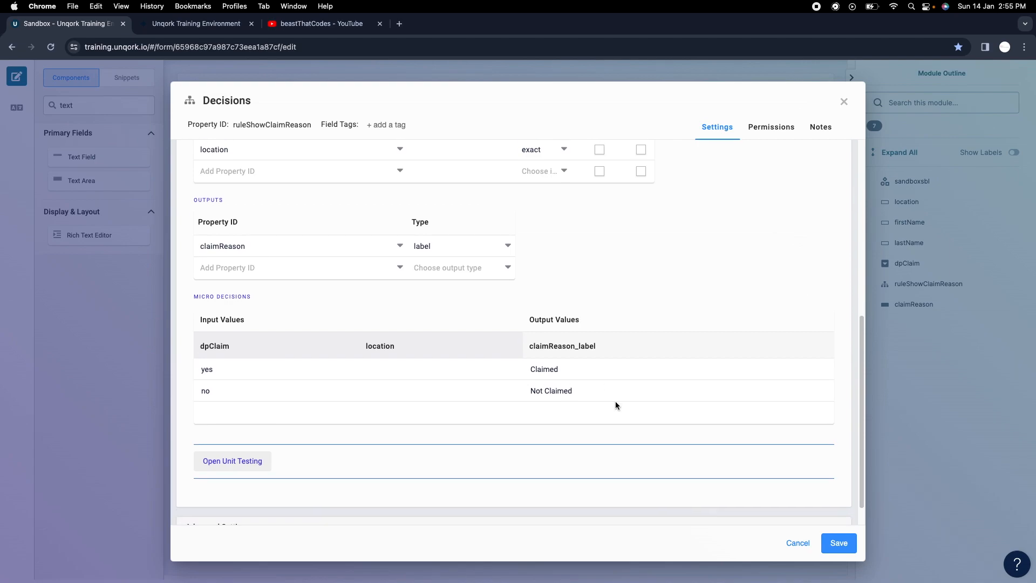
scroll(534, 437, down, 1)
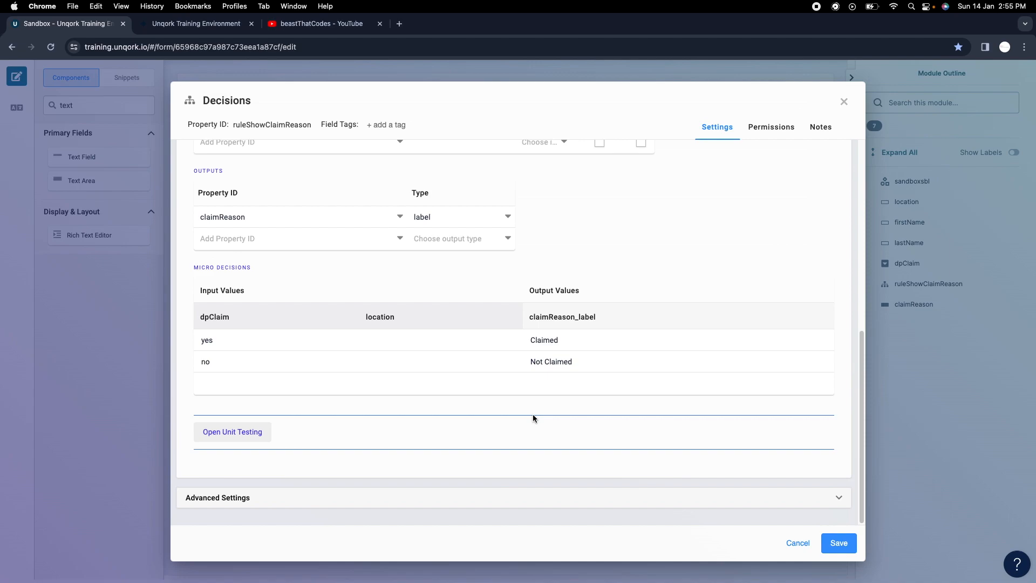
click(252, 434)
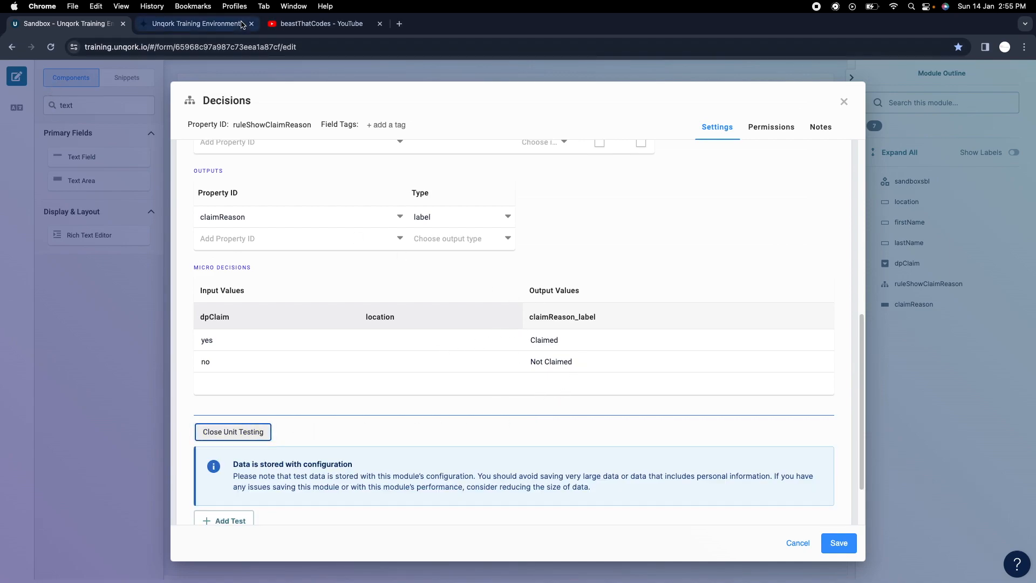
click(216, 23)
click(228, 238)
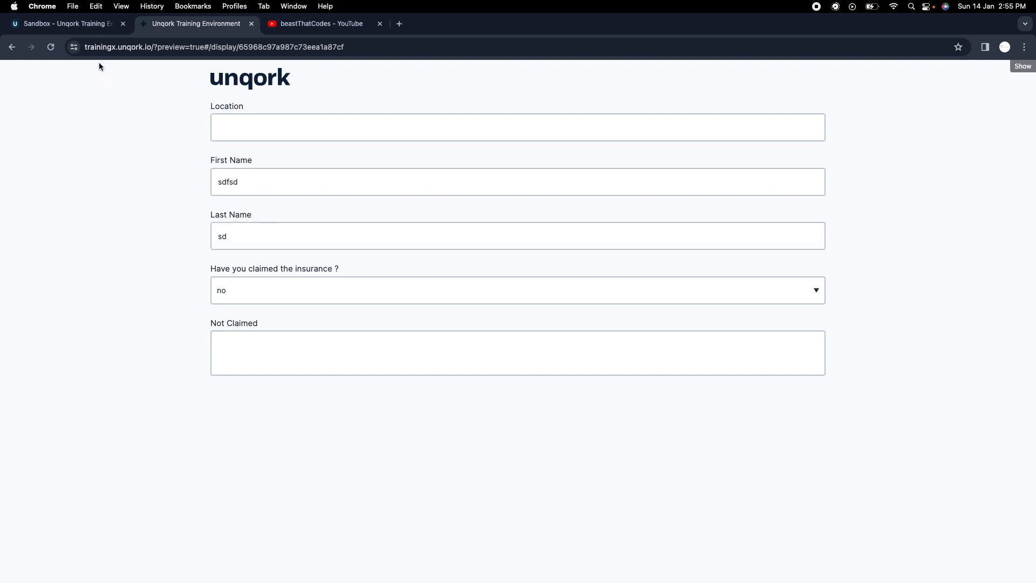
click(63, 24)
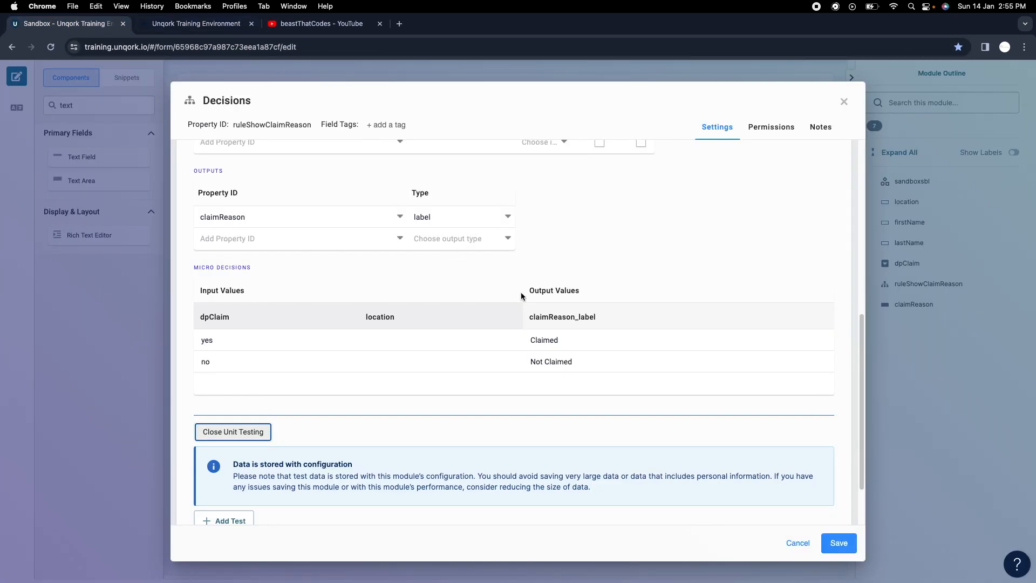
scroll(520, 380, down, 3)
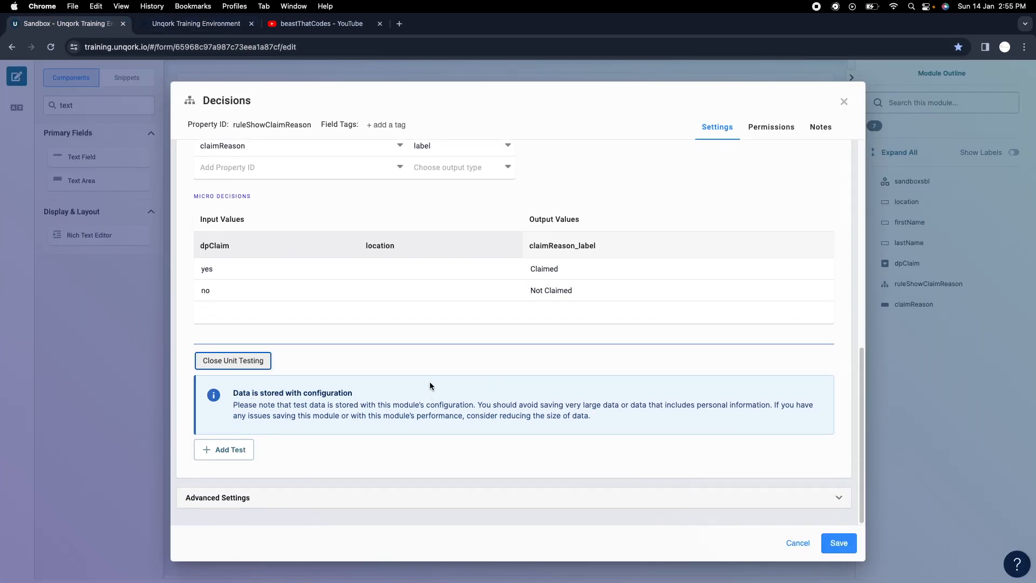
click(195, 24)
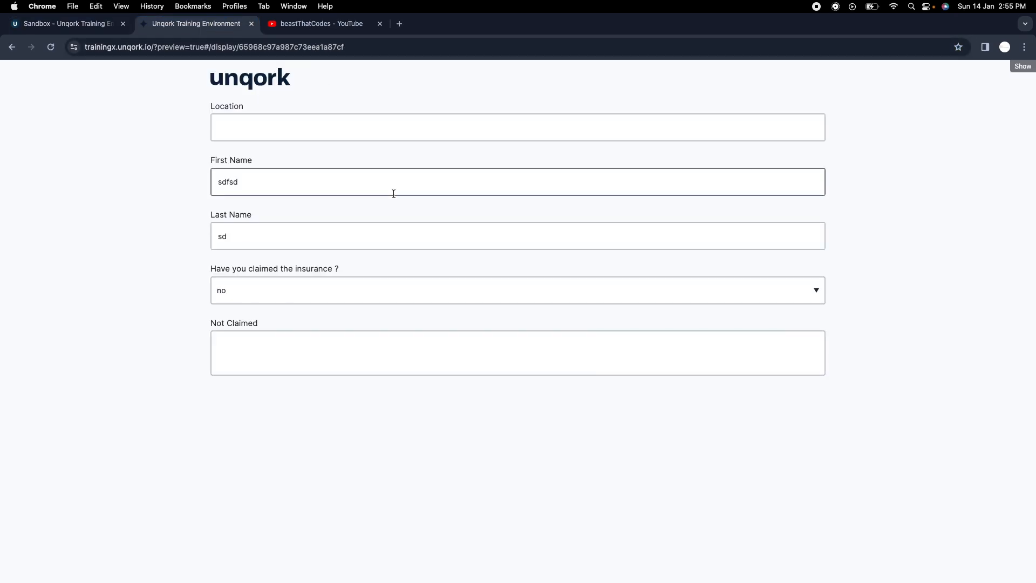
click(97, 28)
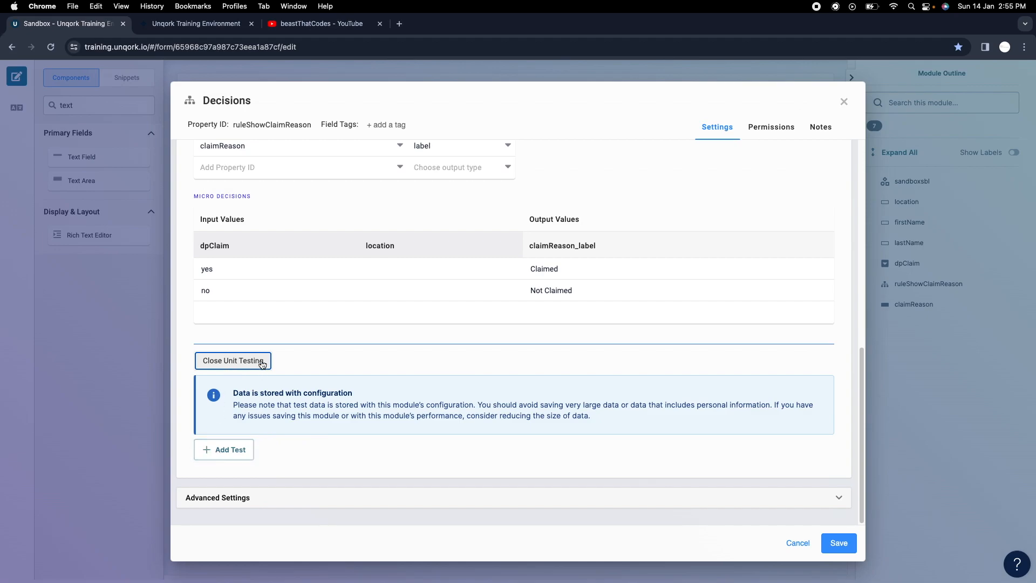
click(226, 450)
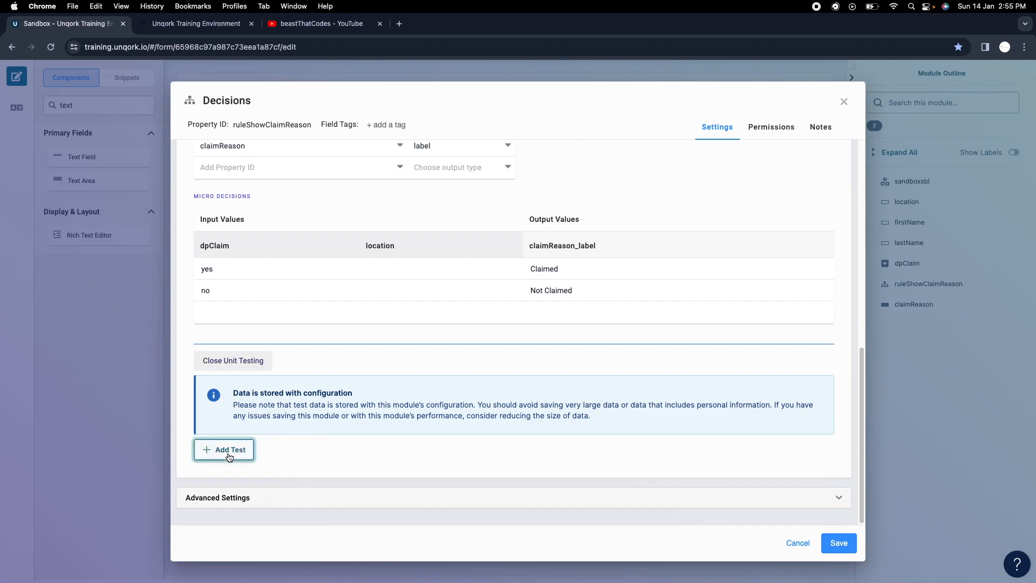
scroll(374, 431, down, 3)
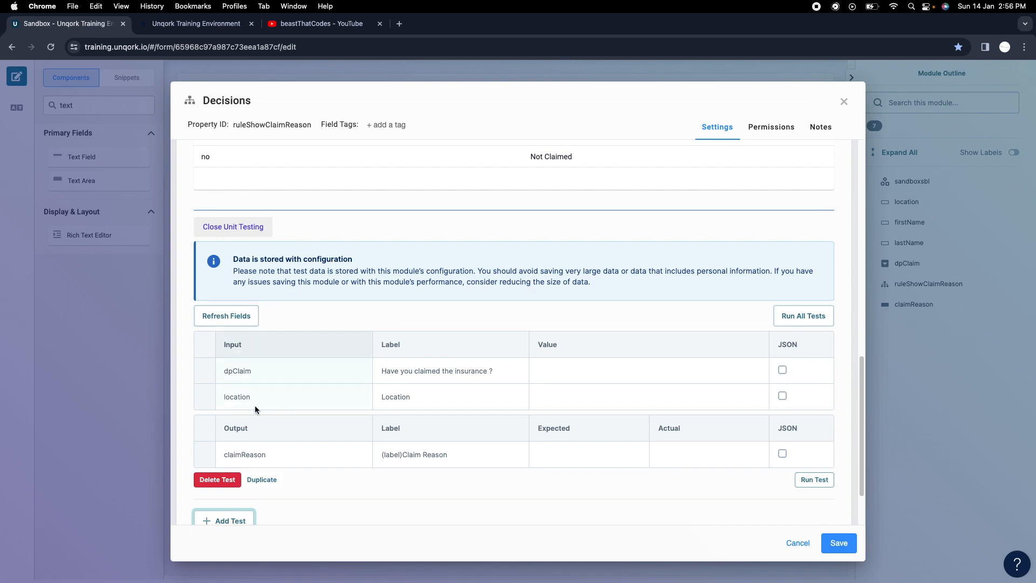
Set the unit test's dpClaim input value to "yes" and run the test.
click(621, 371)
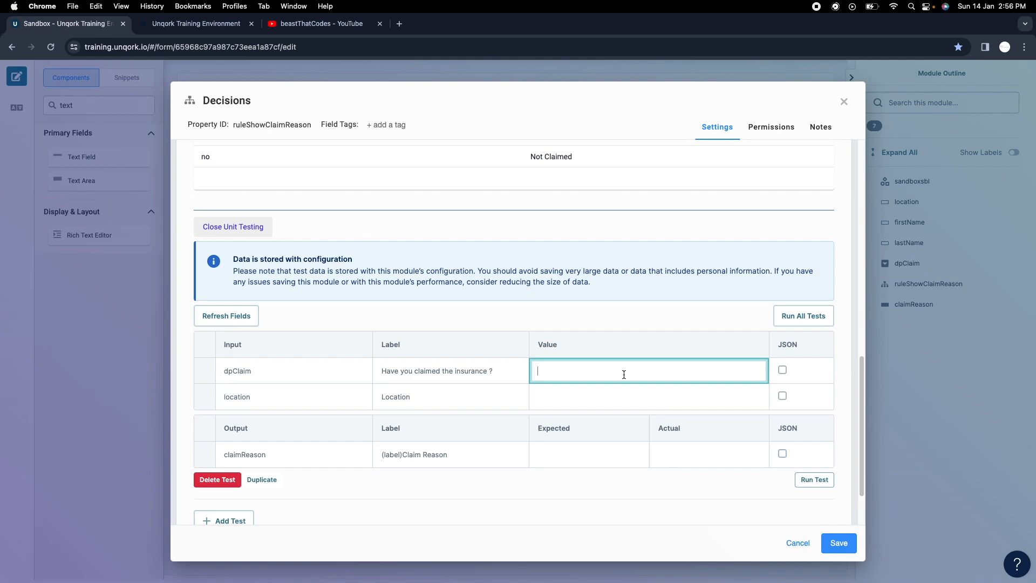
text(yes)
click(814, 479)
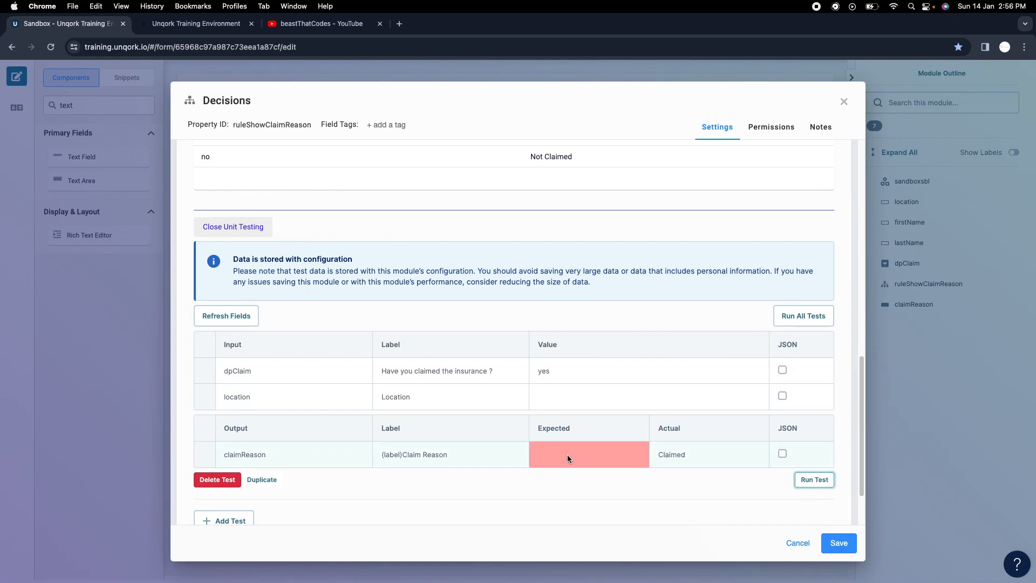
click(681, 454)
Replace the unit test's dpClaim input value with "no" and run the test again.
click(542, 370)
key(super+a)
text(no)
click(816, 480)
Enter "Not Claimed" as the expected claimReason output of the unit test and run all tests.
click(621, 459)
text(Not)
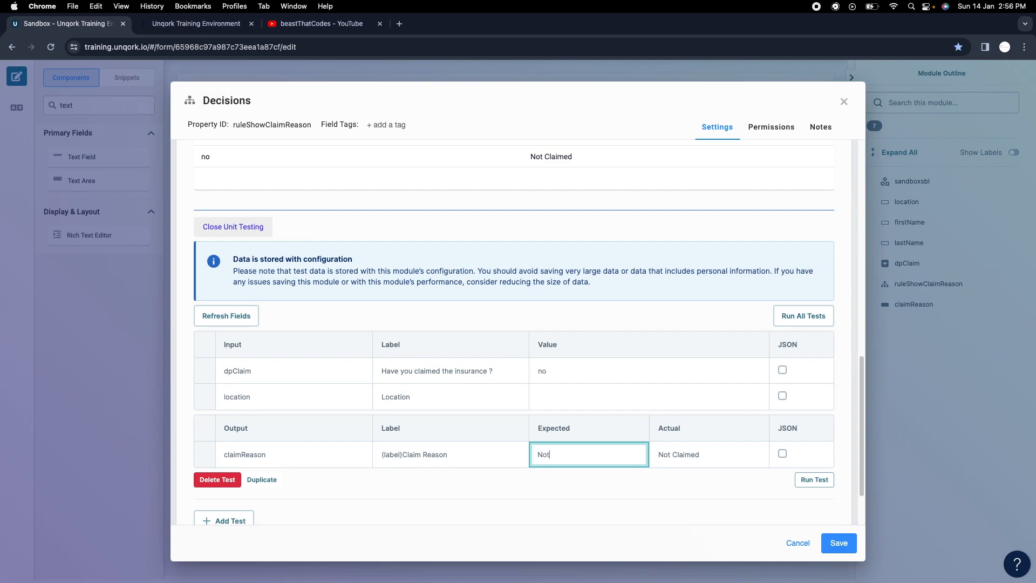
text(Claimed)
click(666, 474)
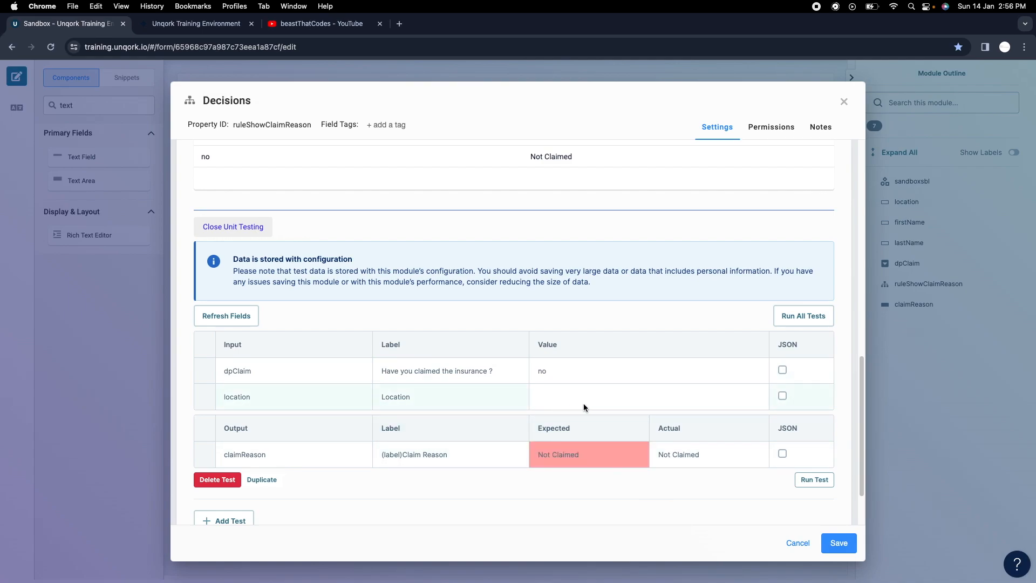
triple_click(571, 451)
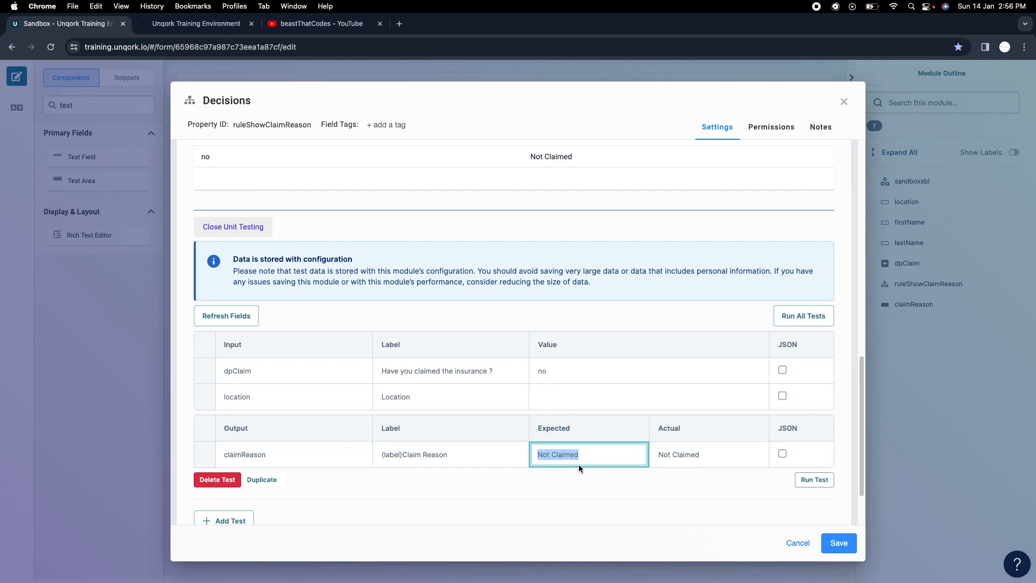
click(809, 319)
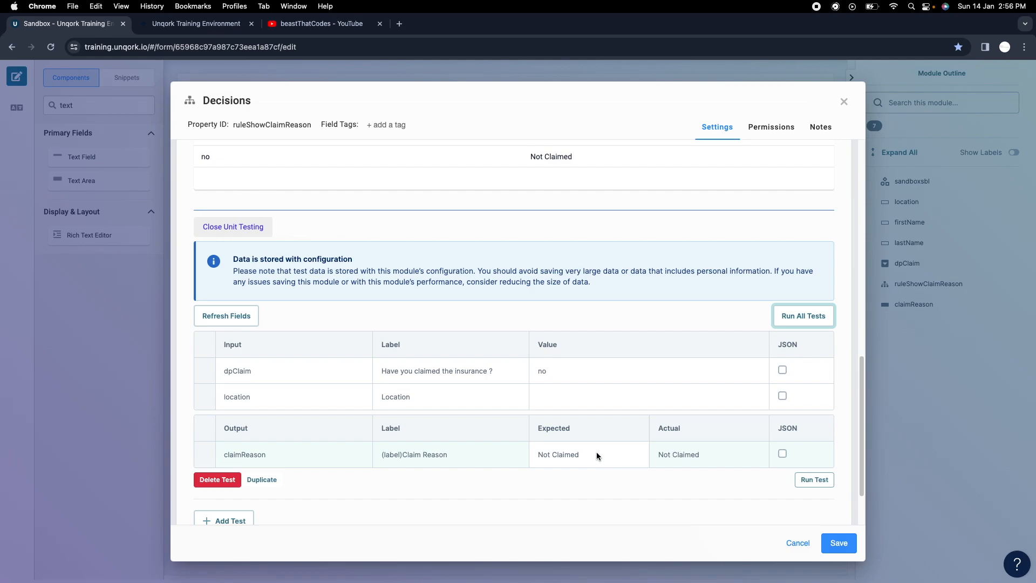
Replace the expected claimReason output with the mismatching text "klsklk" and run all tests again.
click(597, 453)
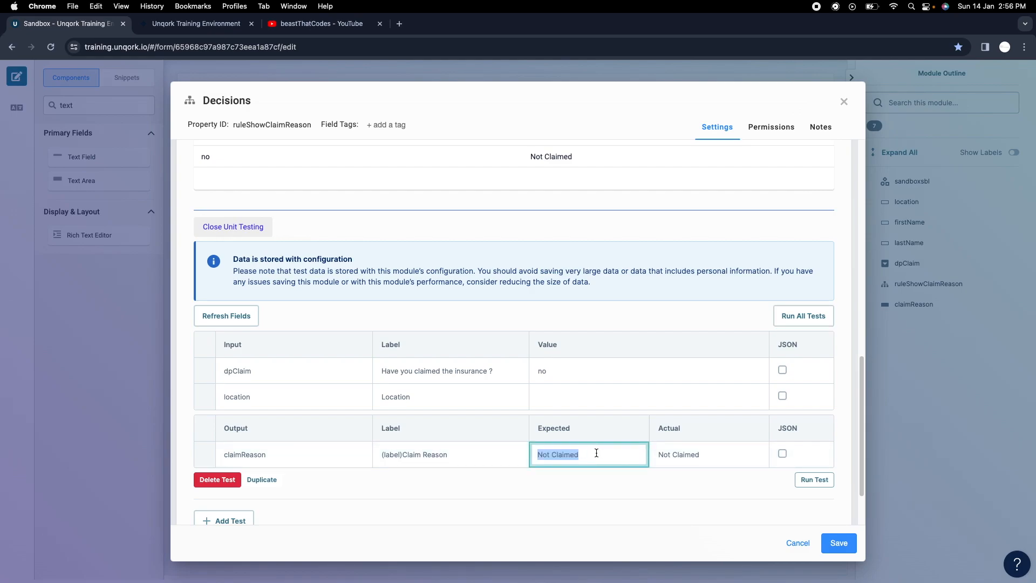
key(BackSpace)
text(klsklk)
click(806, 319)
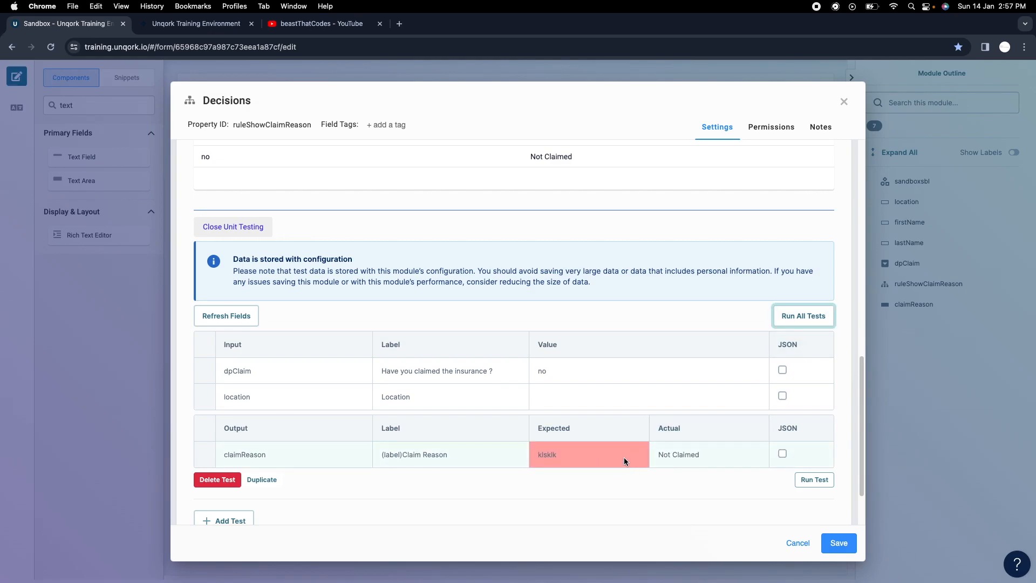
Add a second unit test and expand the Decisions component's advanced settings to view the debounce and child decision options.
scroll(584, 440, down, 3)
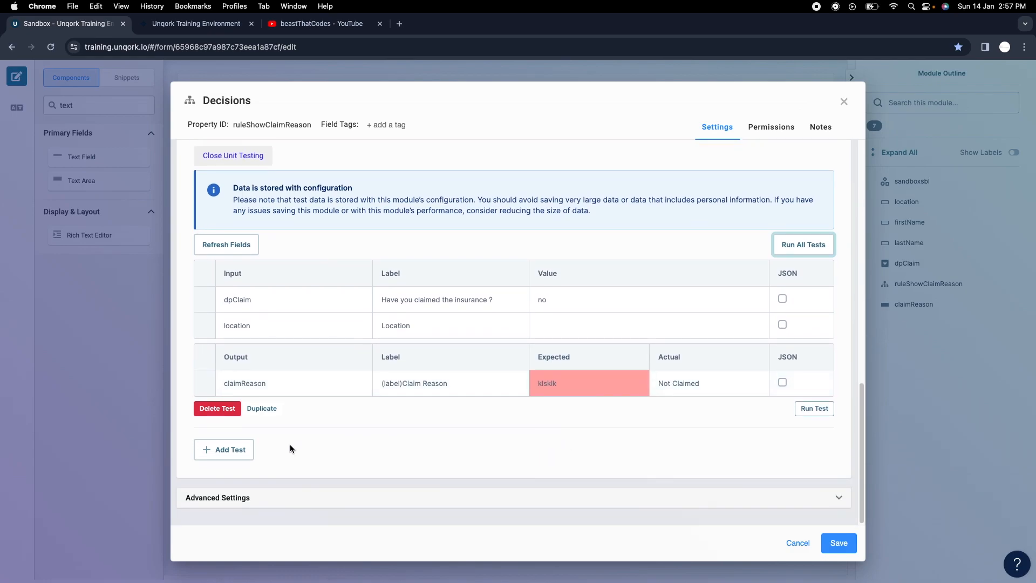
click(239, 449)
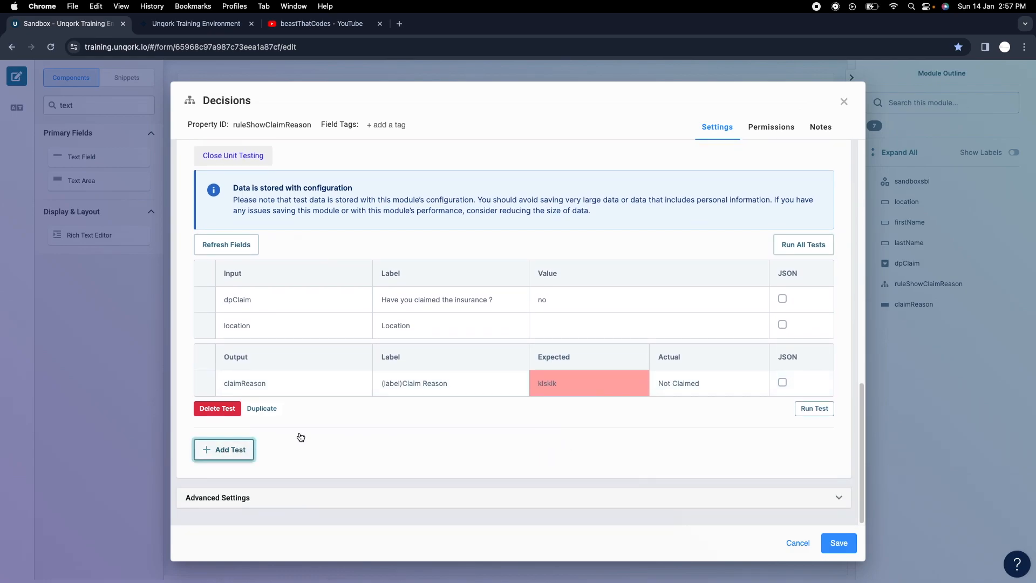
scroll(547, 397, down, 5)
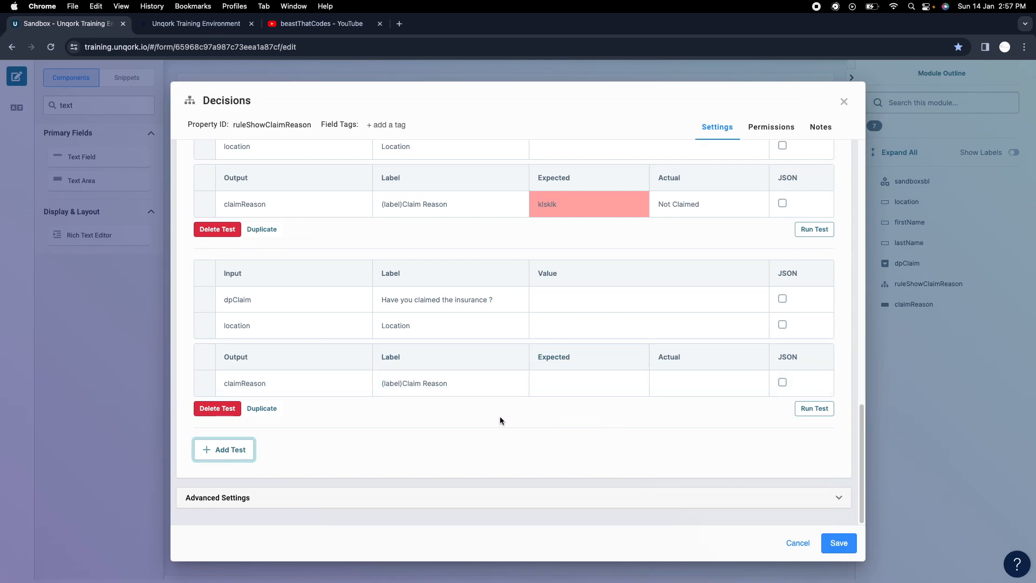
click(324, 496)
scroll(642, 410, down, 3)
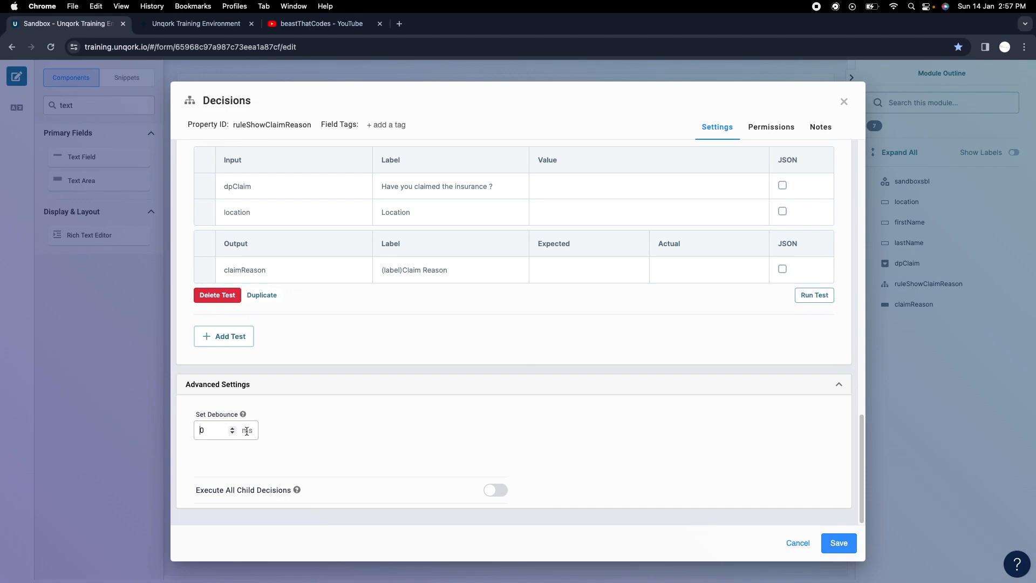
Examine the help text of the Decisions component's debounce setting, and review its unit tests, trigger and execution types, inputs and outputs.
mouse_move(243, 415)
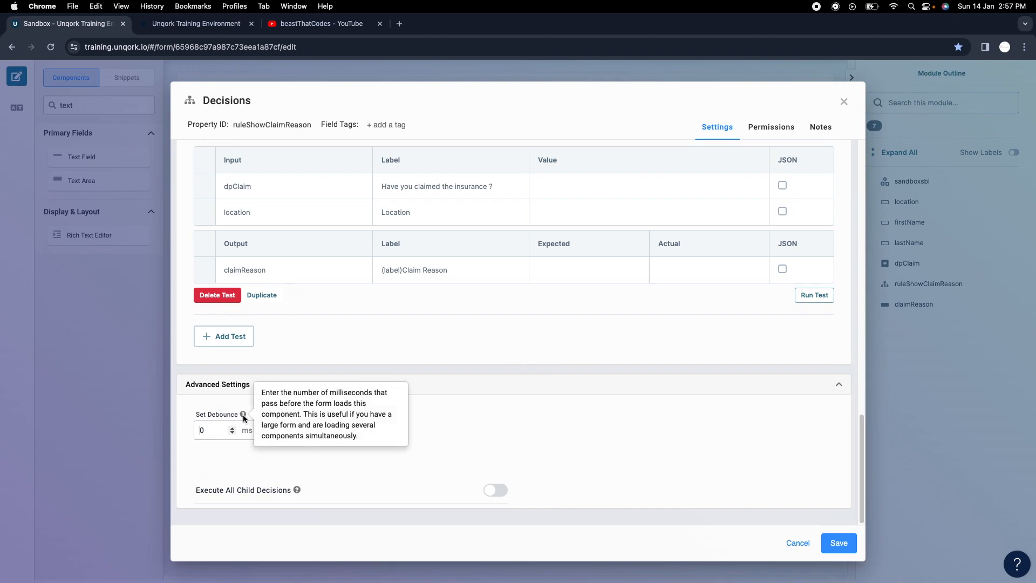
click(210, 427)
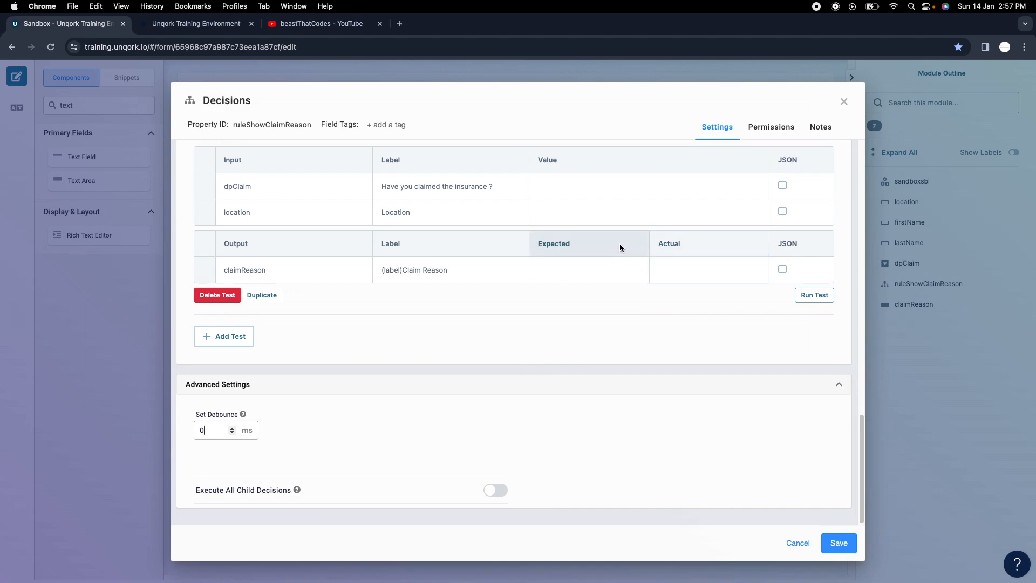
click(202, 425)
drag(210, 429, 193, 428)
click(213, 430)
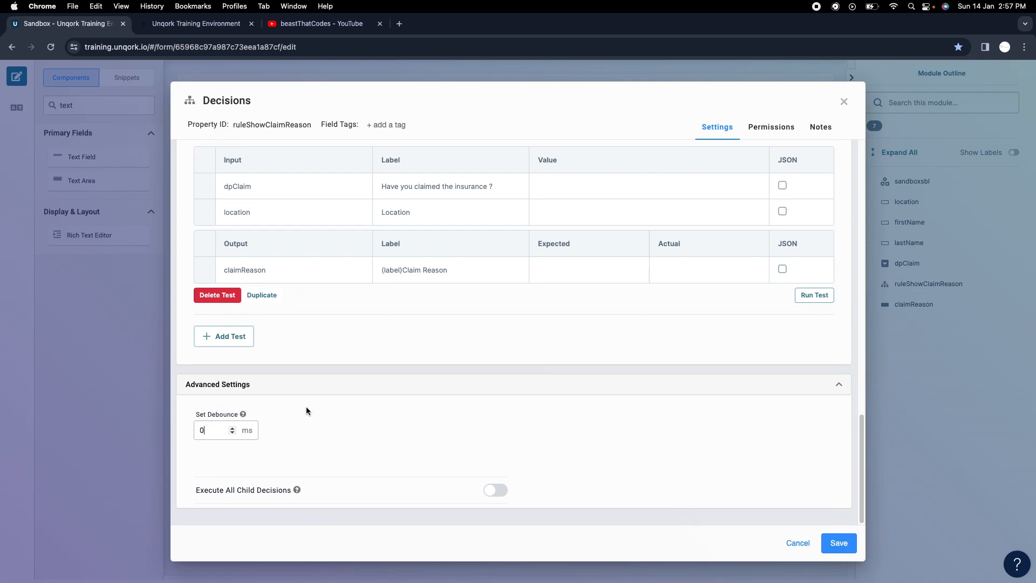
scroll(428, 389, up, 5)
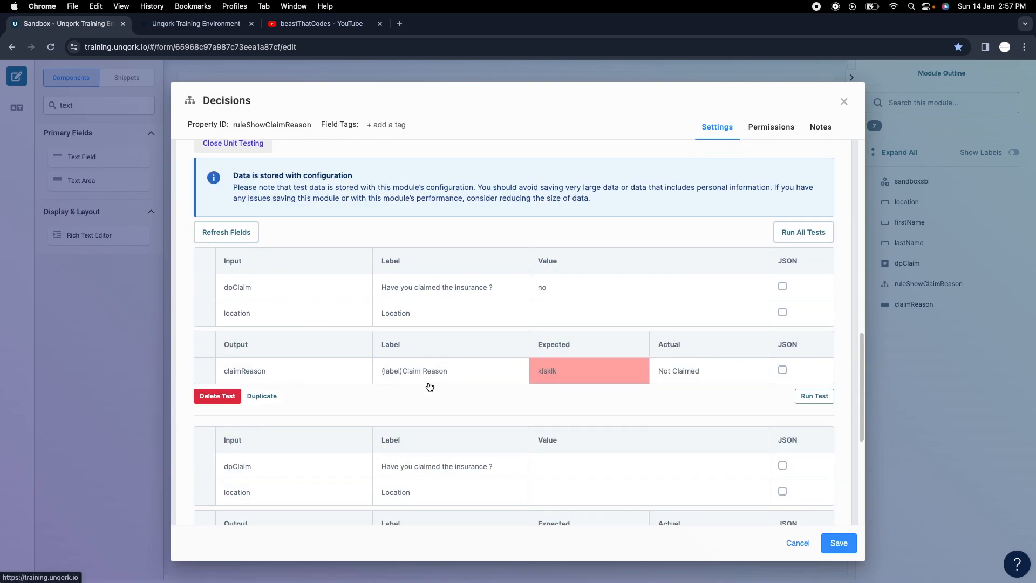
scroll(407, 377, up, 10)
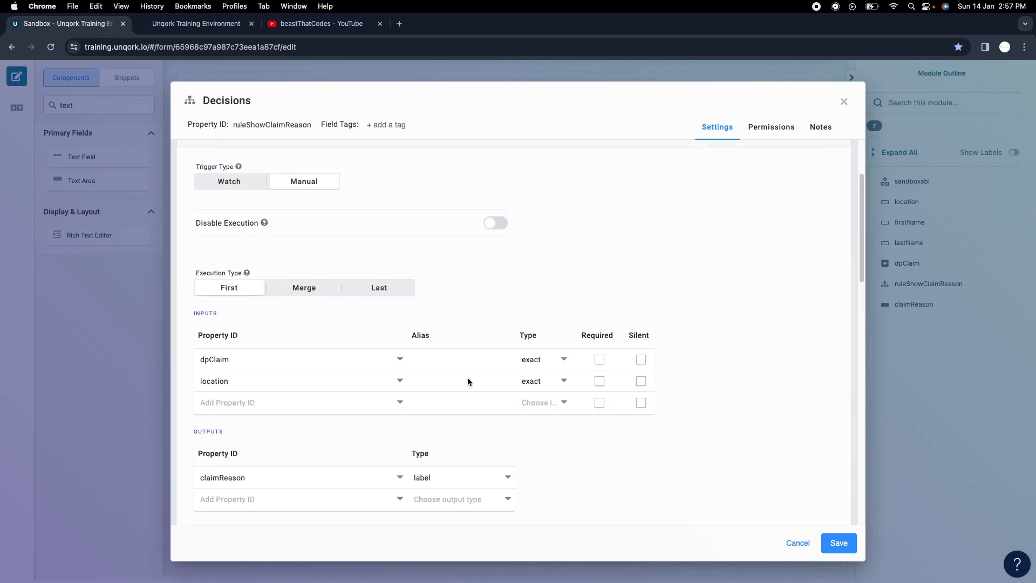
scroll(467, 378, down, 20)
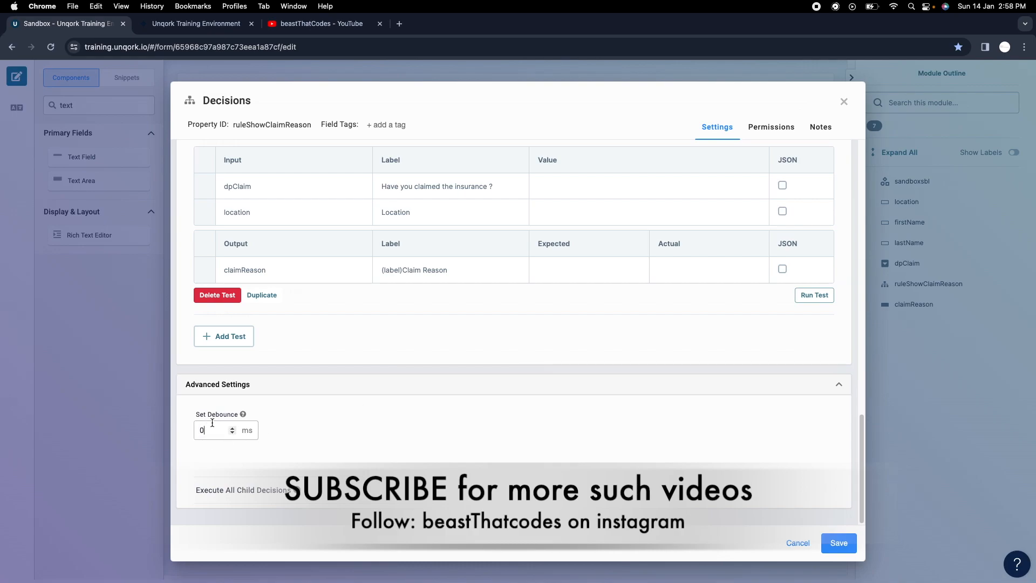
scroll(313, 432, up, 3)
scroll(429, 384, up, 15)
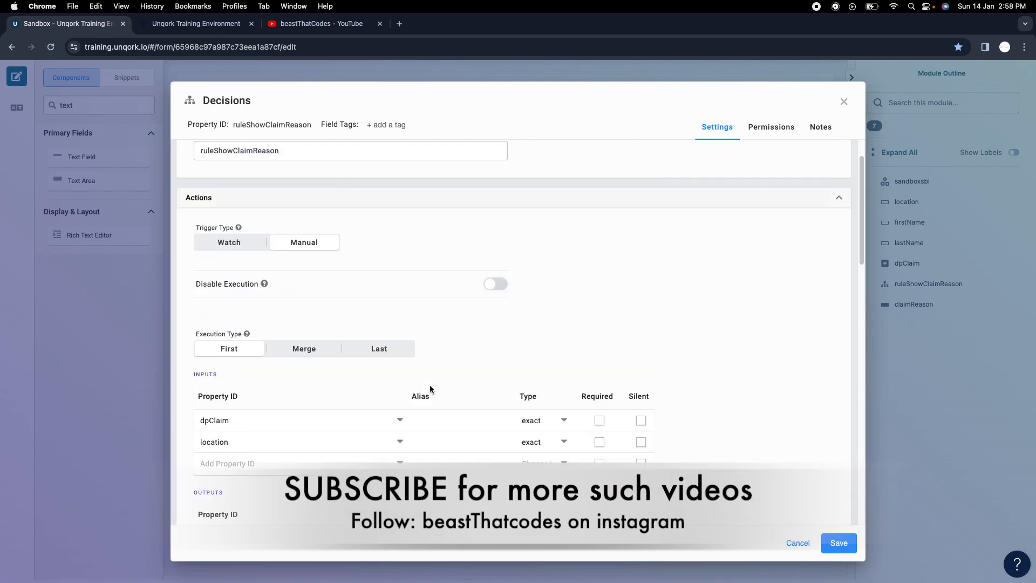